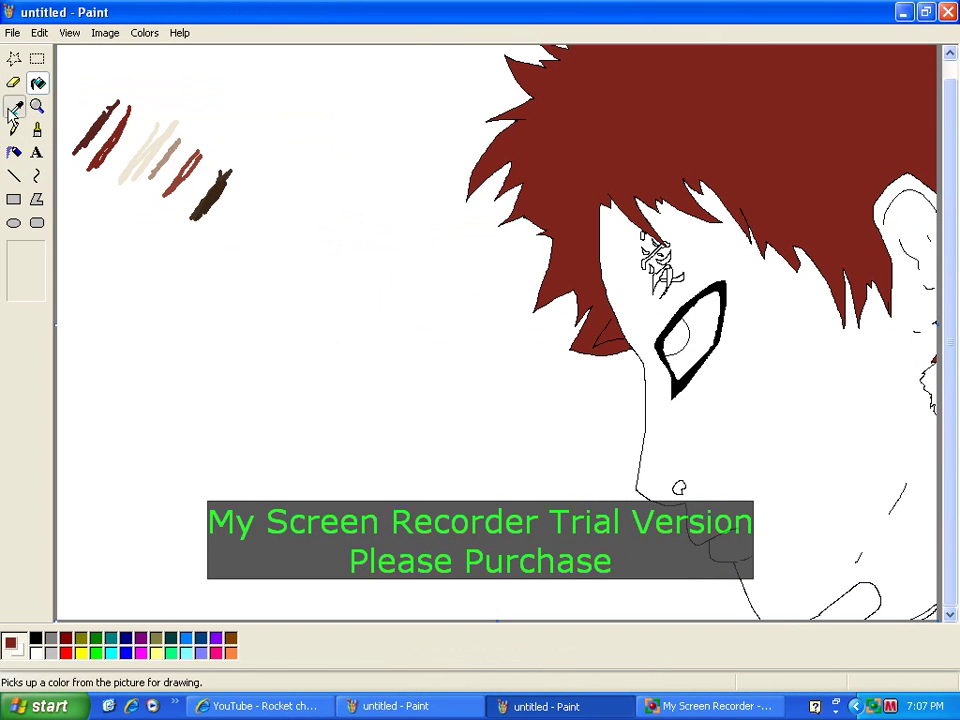
Fill the face and ear with the beige swatch colour and the clothing edge at the neck with the dark brown swatch colour
left_click(14, 105)
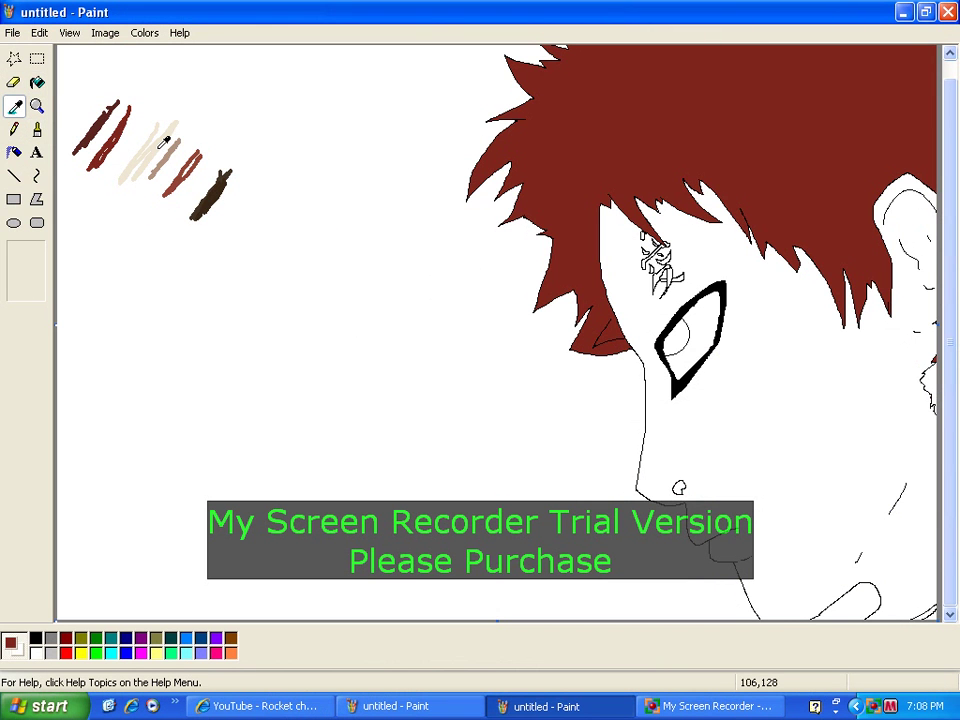
left_click(155, 146)
left_click(705, 357)
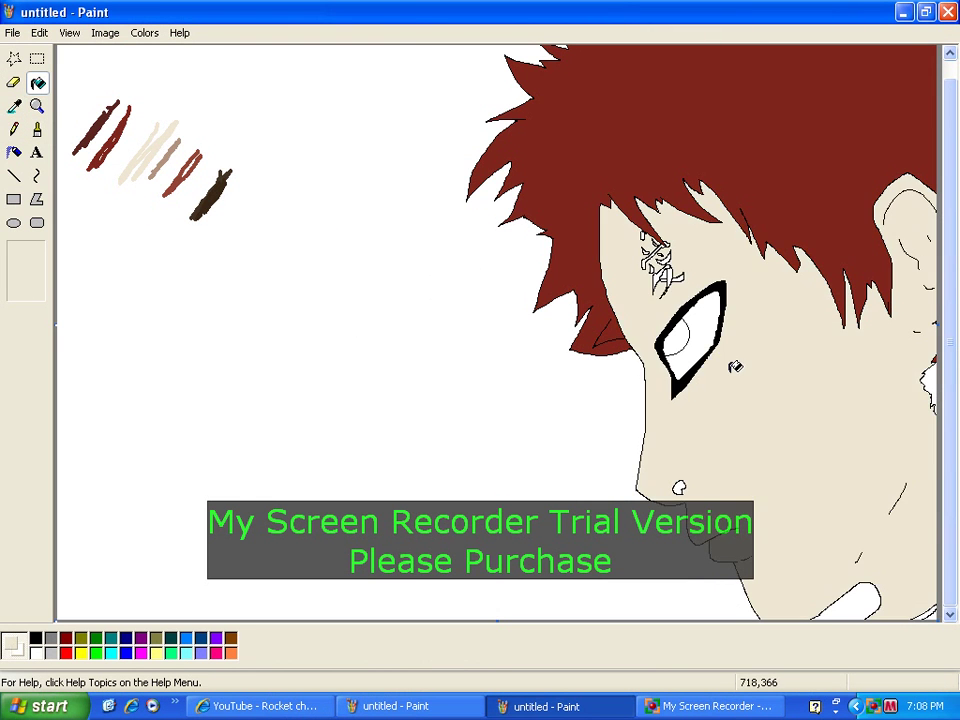
left_click(14, 105)
left_click(220, 186)
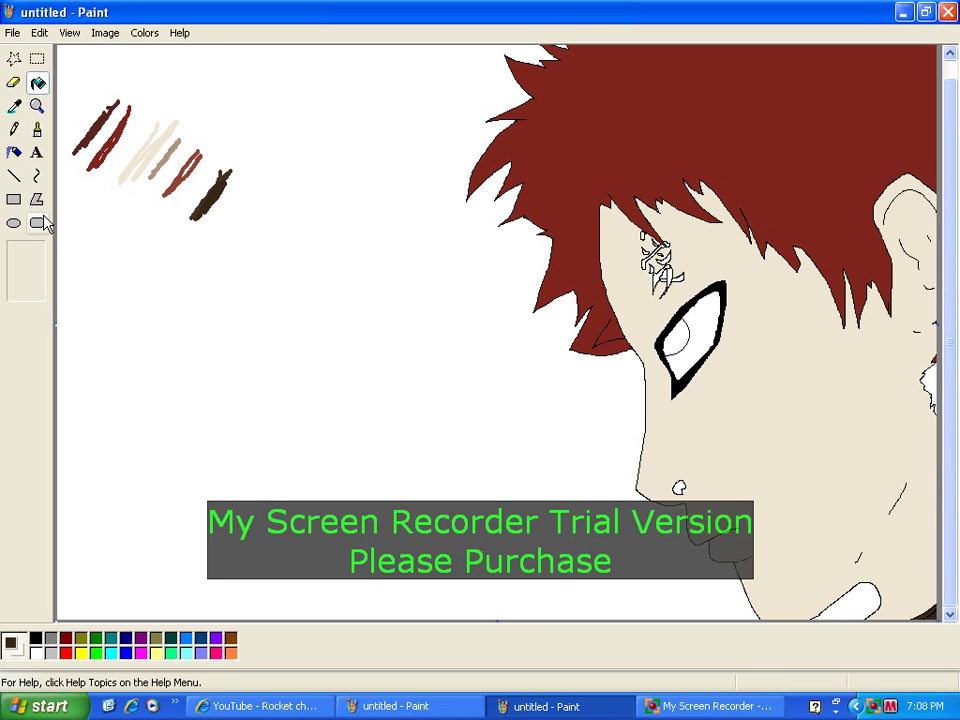
Sample the reddish-brown swatch and start colouring the lower part of the forehead symbol with it at high magnification
left_click(22, 114)
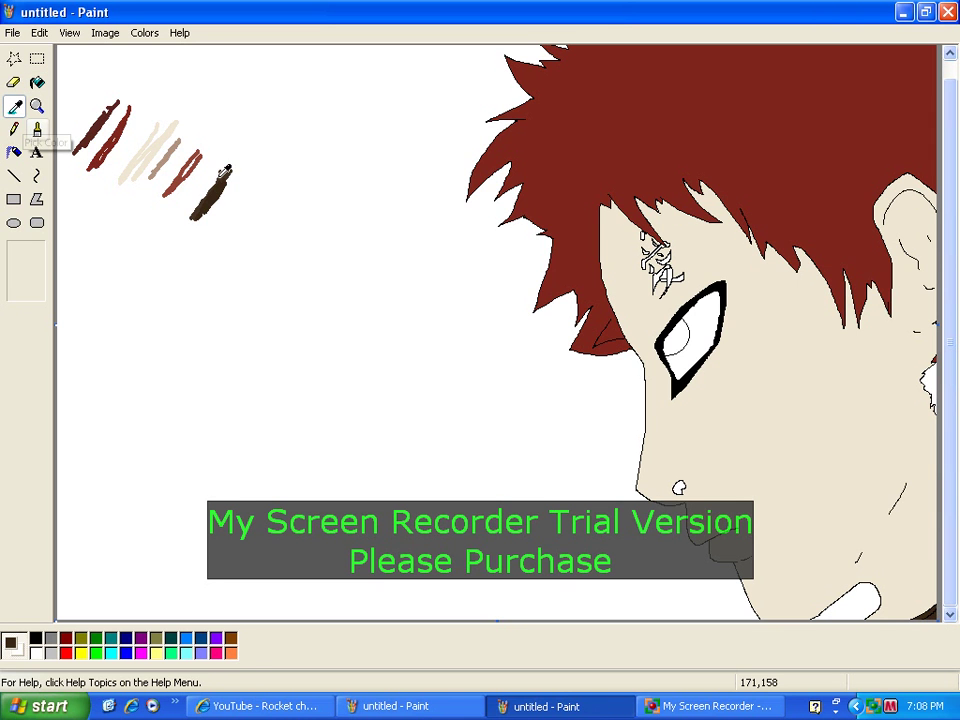
left_click(78, 145)
left_click(36, 106)
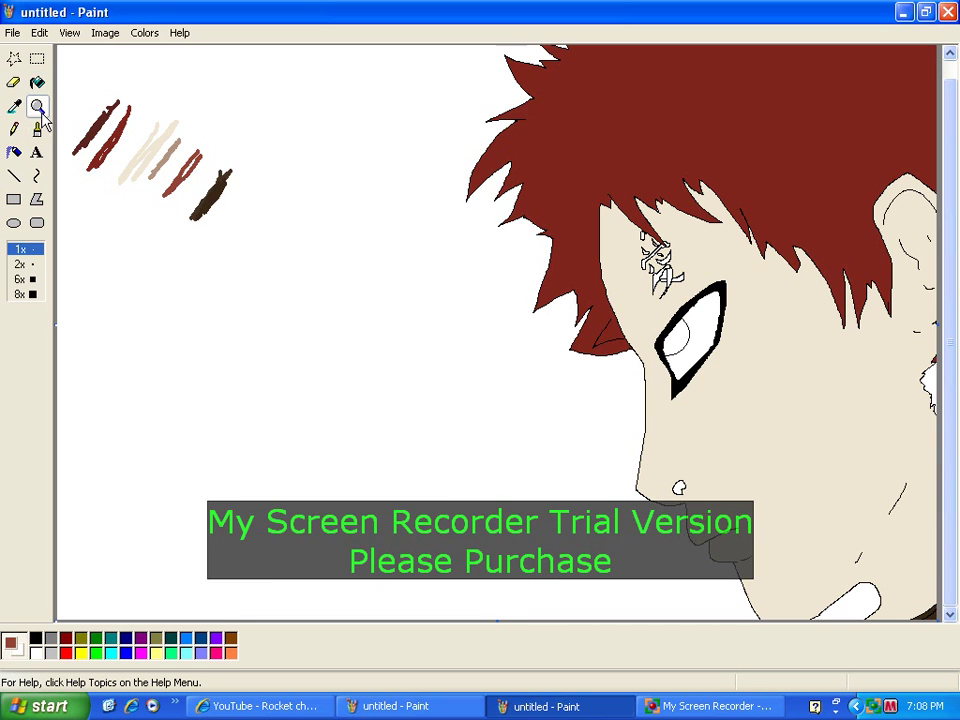
left_click(674, 254)
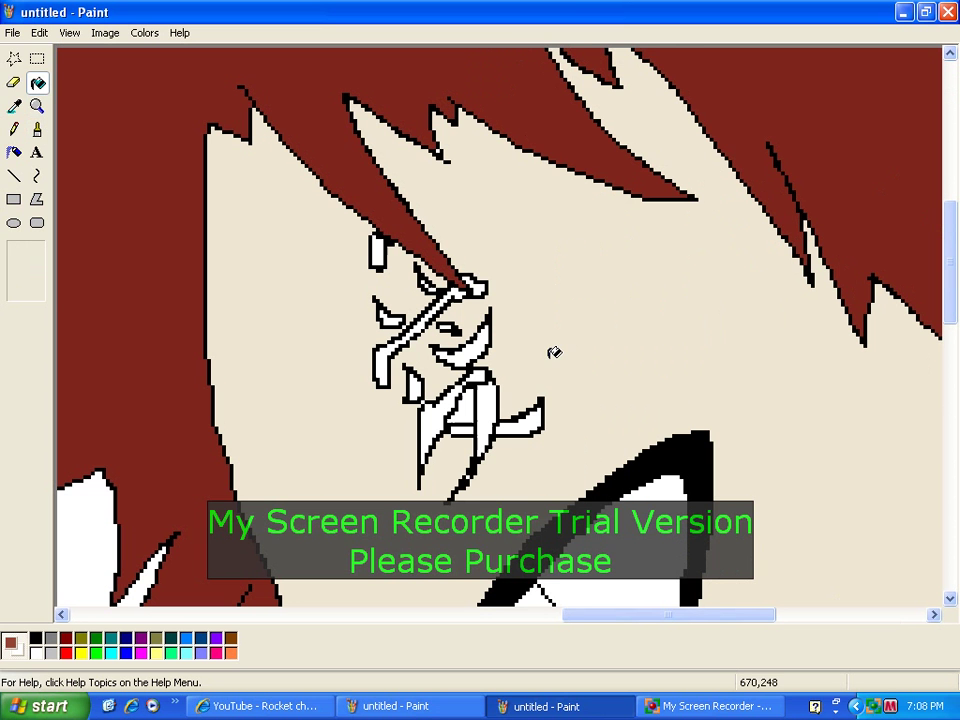
left_click(476, 422)
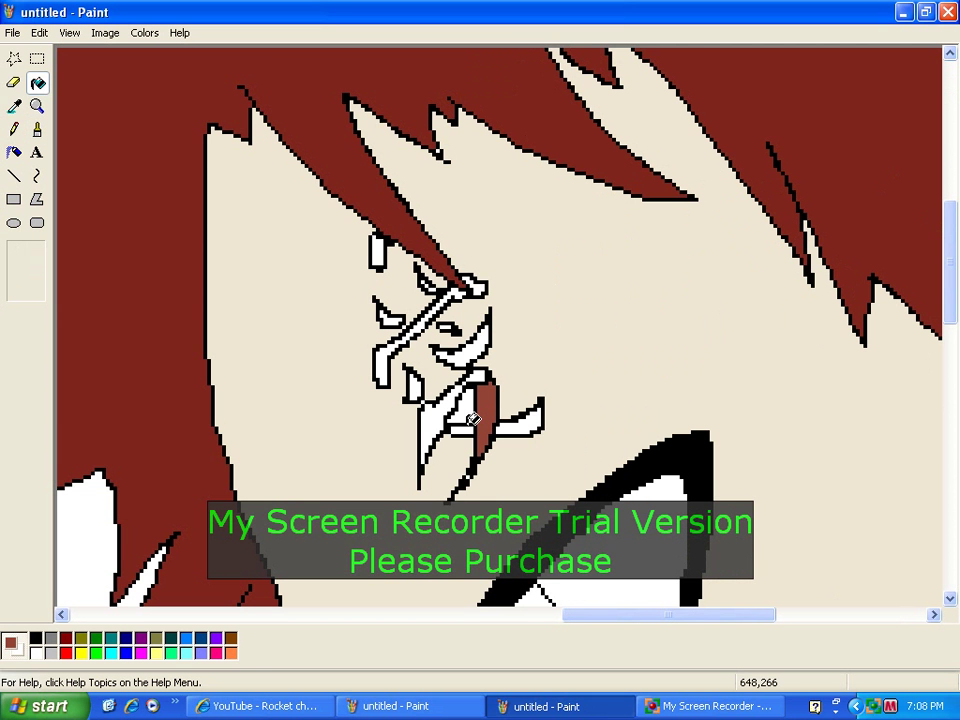
left_click(14, 129)
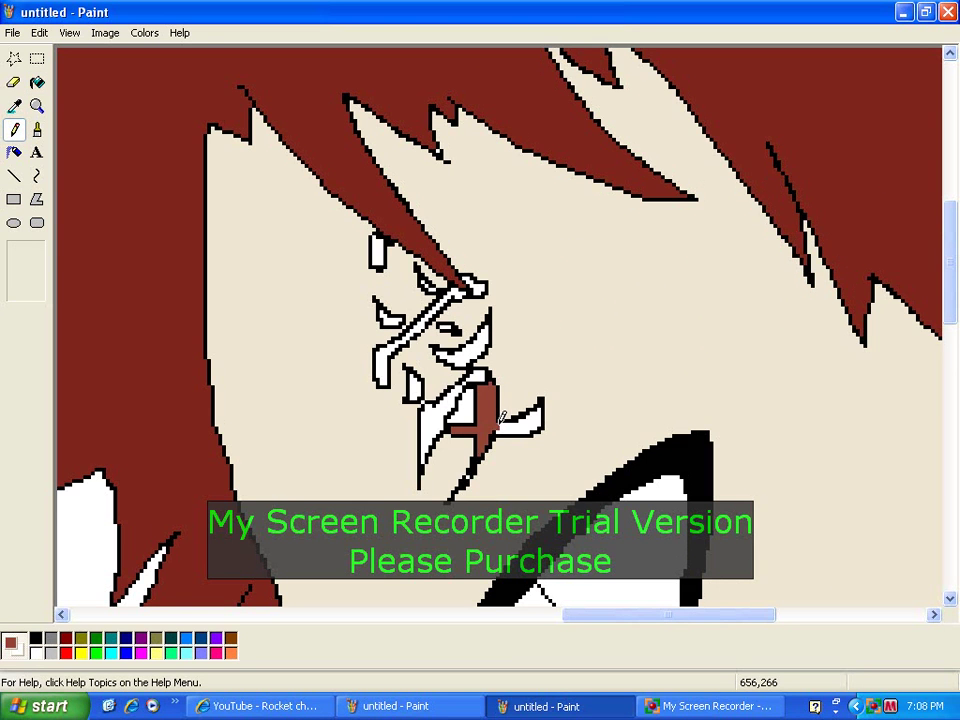
Replace the forehead symbol's black outlines with reddish brown using the Eraser, with black as foreground and reddish brown as background colour
left_click(15, 106)
left_click(35, 637)
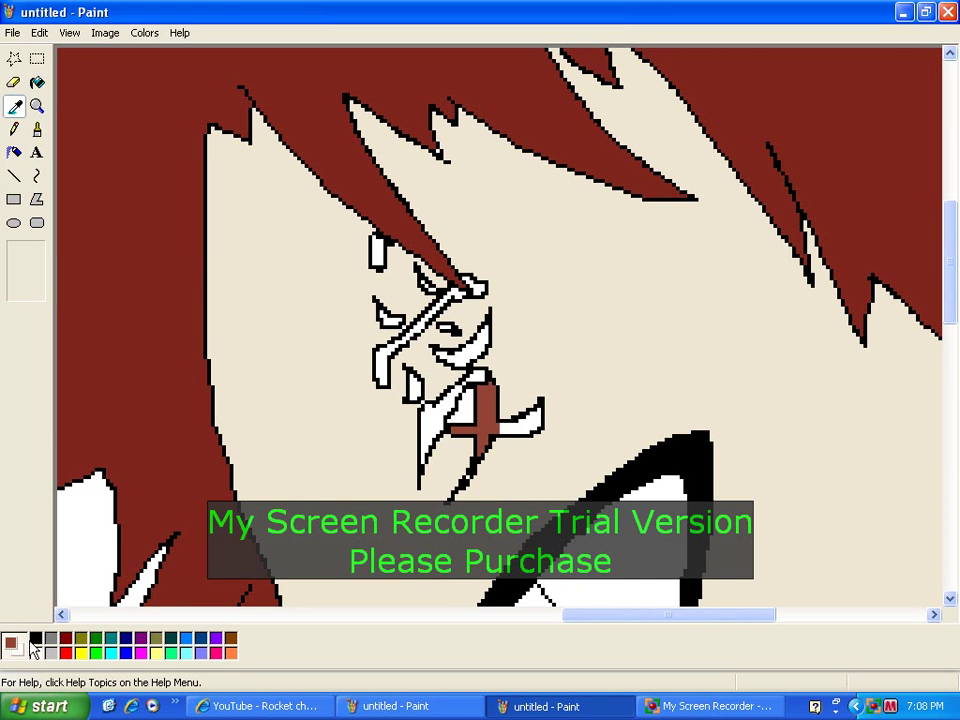
right_click(476, 371)
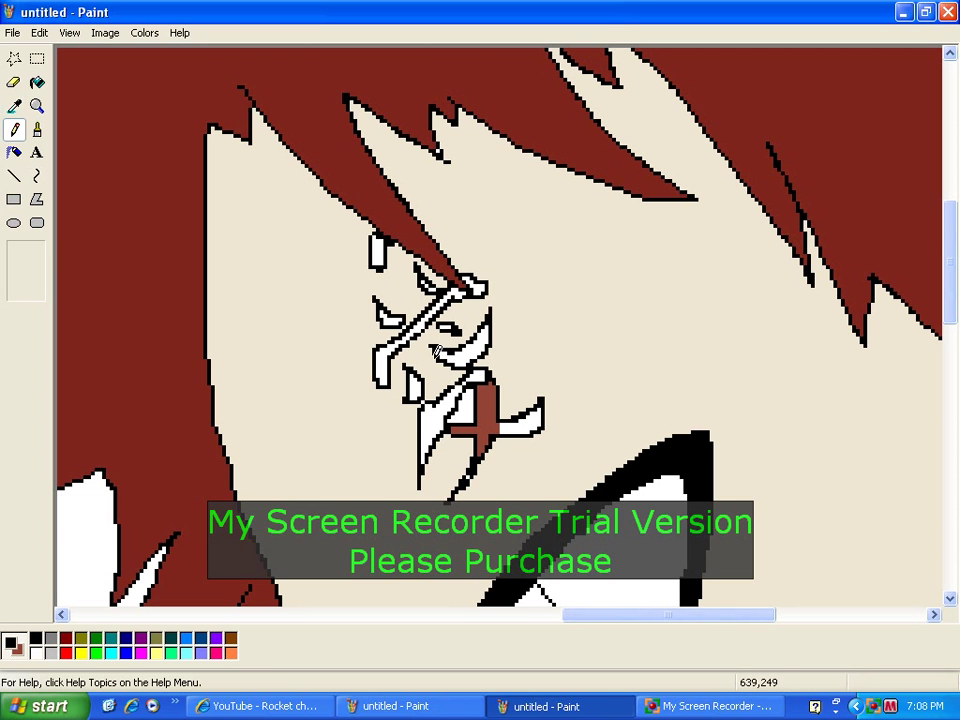
left_click(14, 85)
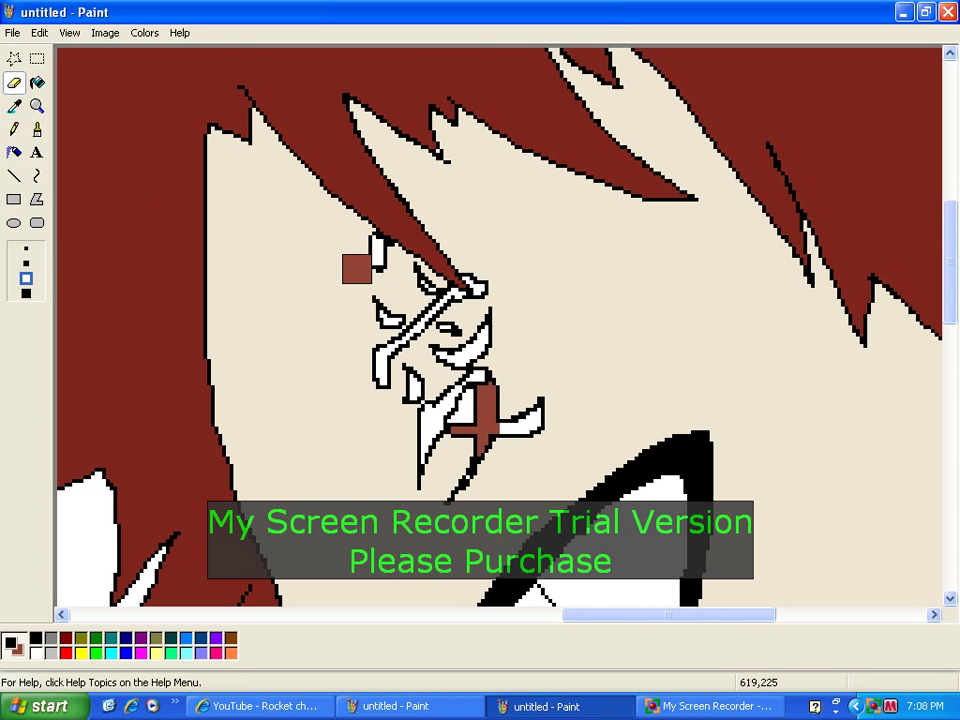
mouse_move(356, 268)
left_mouse_down()
mouse_move(381, 268)
mouse_move(360, 246)
mouse_move(372, 350)
mouse_move(417, 412)
mouse_move(492, 405)
mouse_move(515, 433)
mouse_move(480, 420)
mouse_move(492, 410)
mouse_move(465, 400)
mouse_move(484, 378)
mouse_move(469, 344)
mouse_move(499, 336)
mouse_move(469, 321)
mouse_move(484, 299)
mouse_move(476, 257)
mouse_move(516, 285)
mouse_move(447, 344)
mouse_move(455, 310)
mouse_move(422, 279)
mouse_move(398, 273)
mouse_move(420, 325)
left_mouse_up()
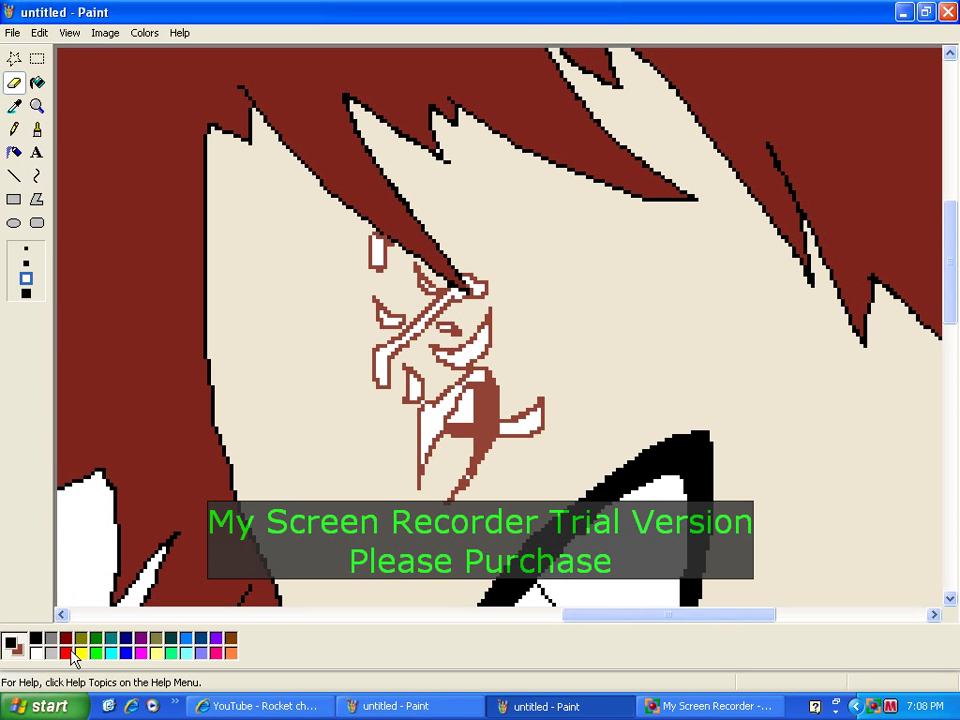
Replace the white inside the forehead symbol with reddish brown using the Eraser with white as the foreground colour
left_click(37, 654)
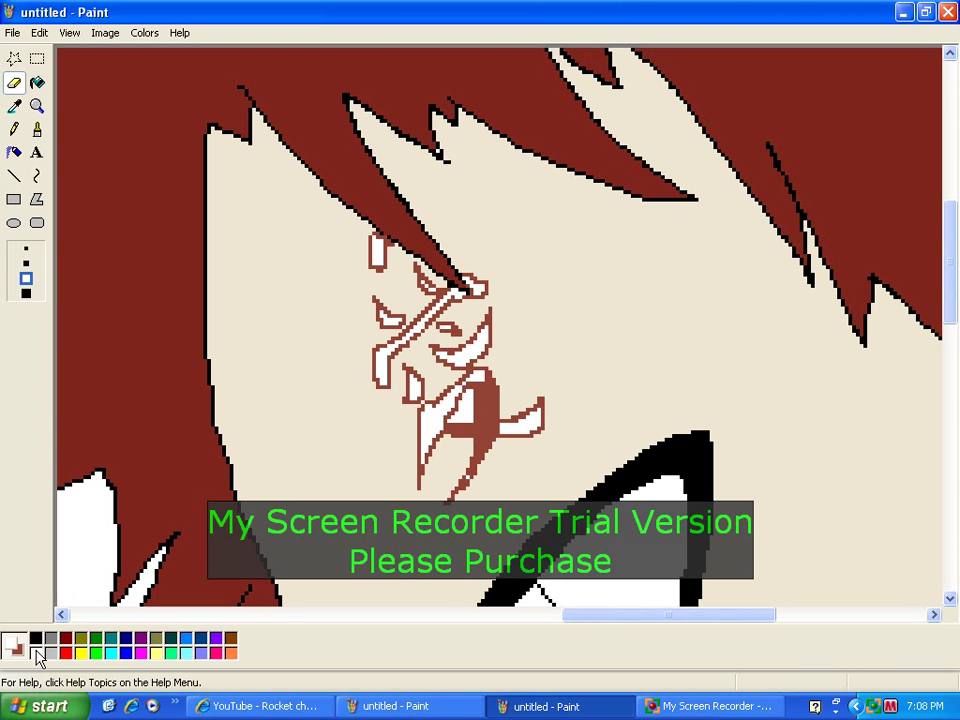
mouse_move(422, 396)
left_mouse_down()
mouse_move(447, 414)
mouse_move(507, 404)
mouse_move(526, 422)
mouse_move(537, 397)
mouse_move(451, 366)
mouse_move(402, 400)
mouse_move(364, 328)
mouse_move(406, 340)
mouse_move(462, 294)
mouse_move(342, 272)
mouse_move(331, 231)
mouse_move(458, 280)
mouse_move(394, 272)
mouse_move(465, 445)
left_mouse_up()
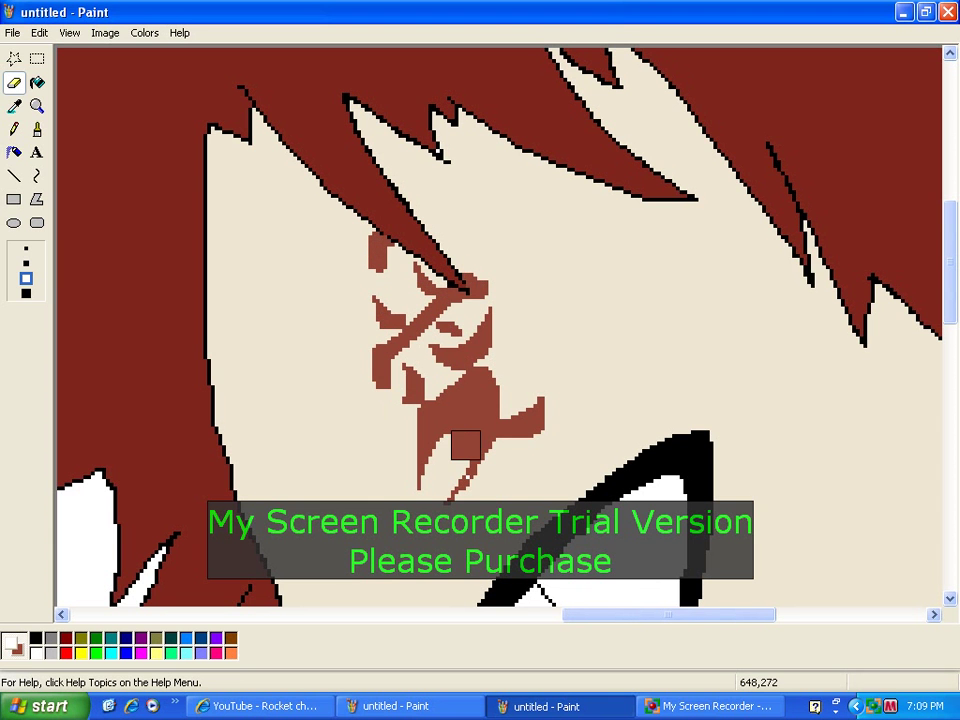
scroll(42, 150, "down", 5)
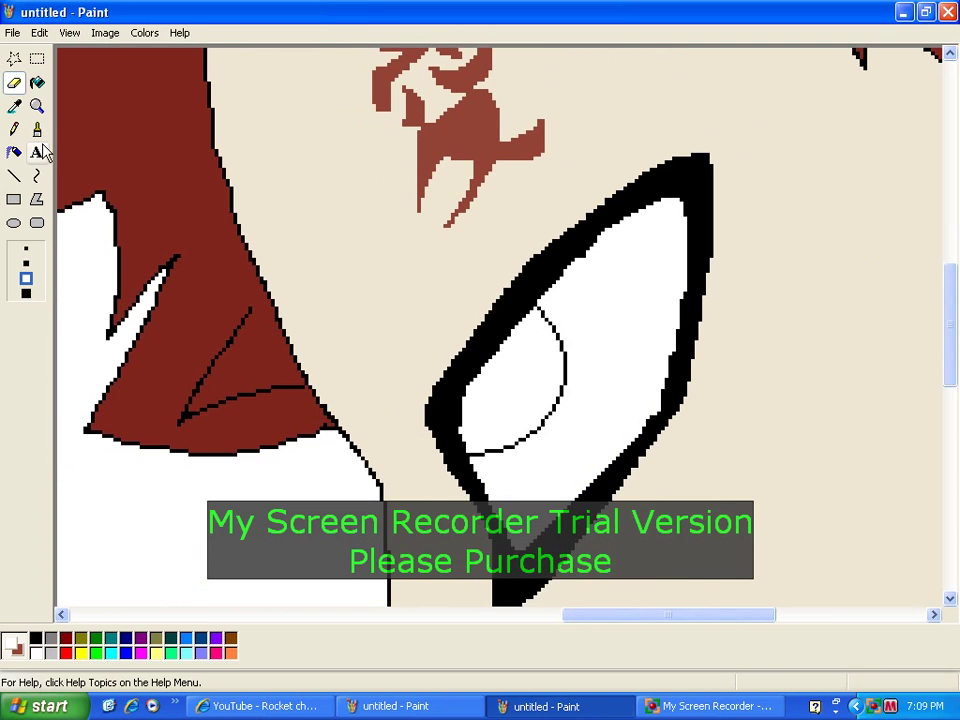
left_click(37, 105)
left_click(34, 252)
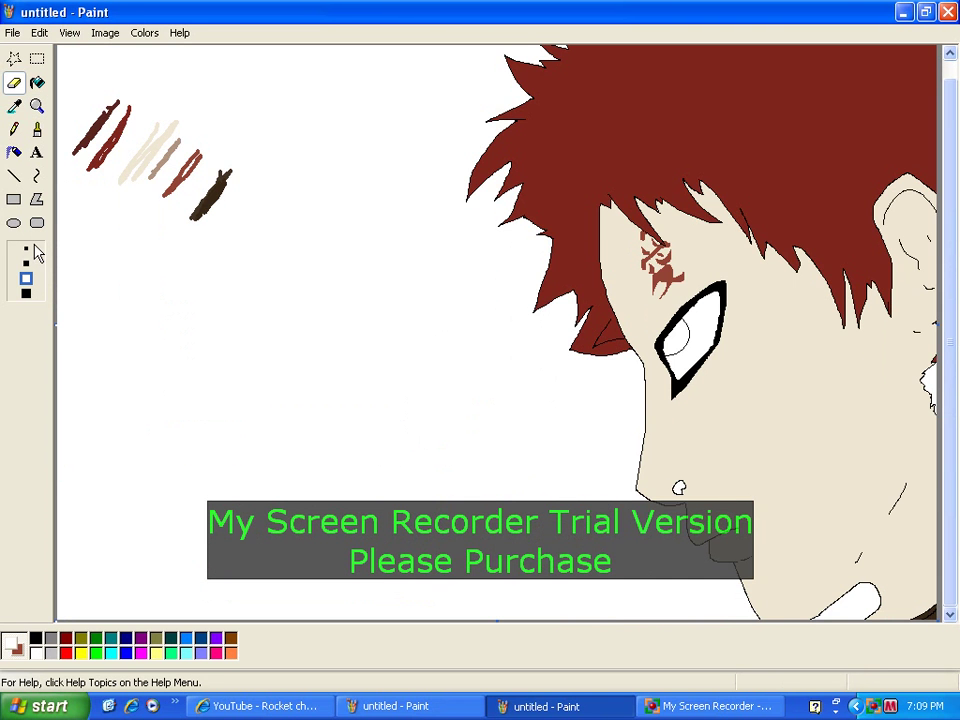
Draw a shading curve in the light brown swatch colour under the ear's inner arch and fill the crescent between them
left_click(14, 108)
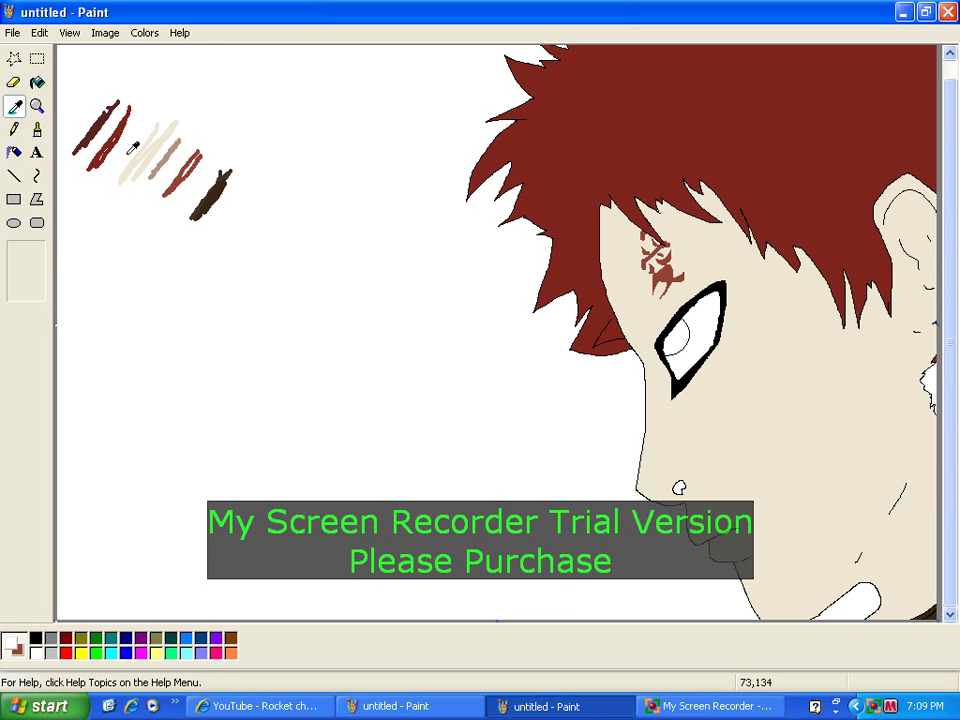
left_click(170, 150)
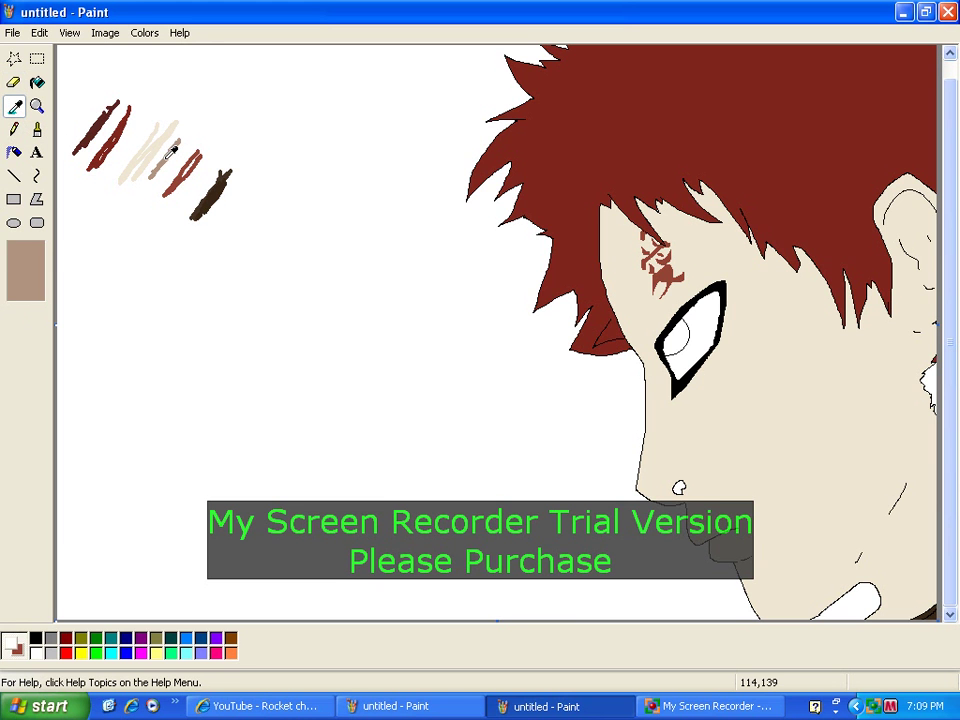
left_click(37, 105)
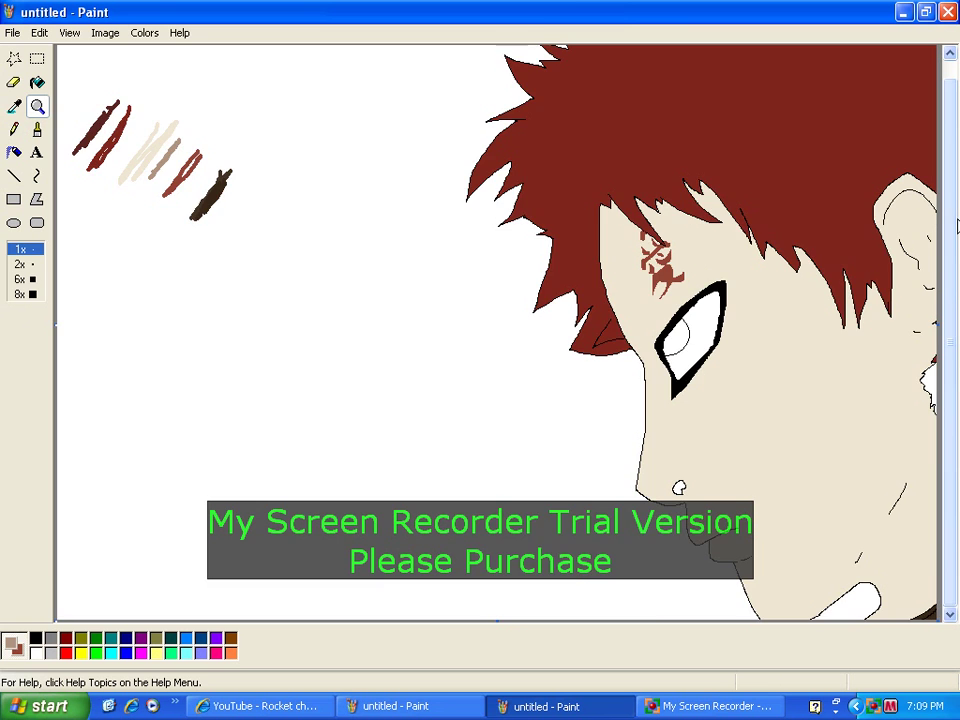
left_click(915, 224)
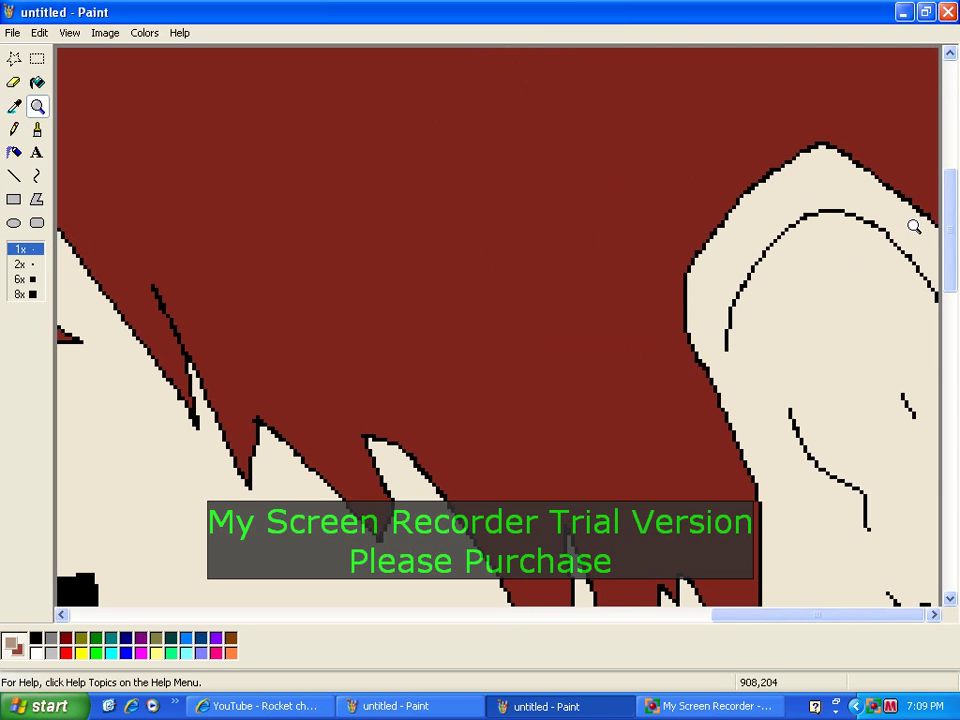
left_click(38, 176)
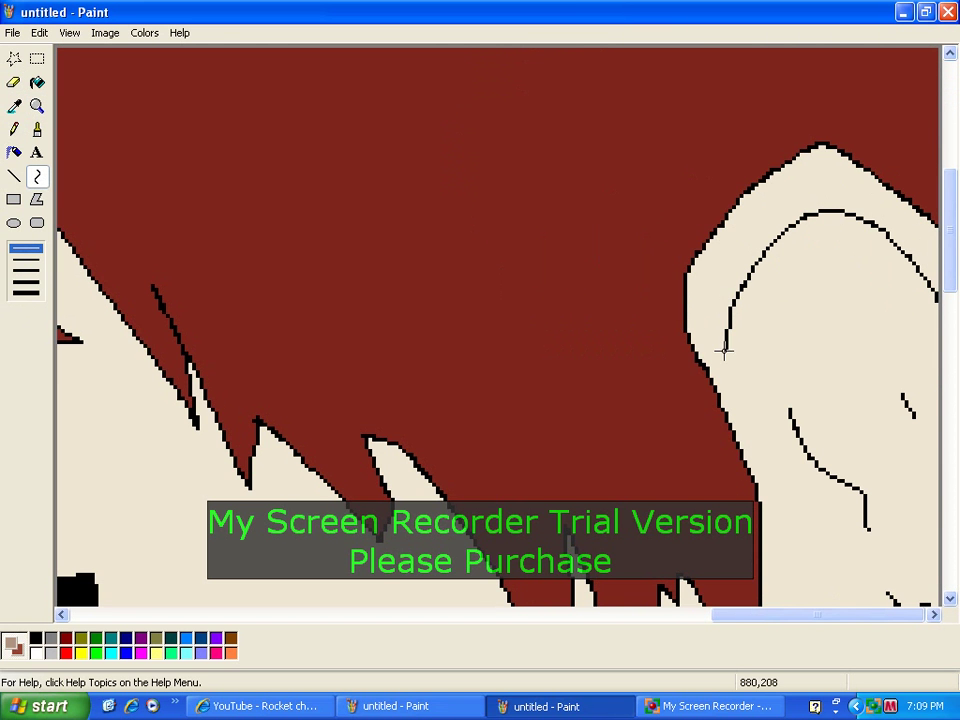
left_click_drag(727, 348, 925, 281)
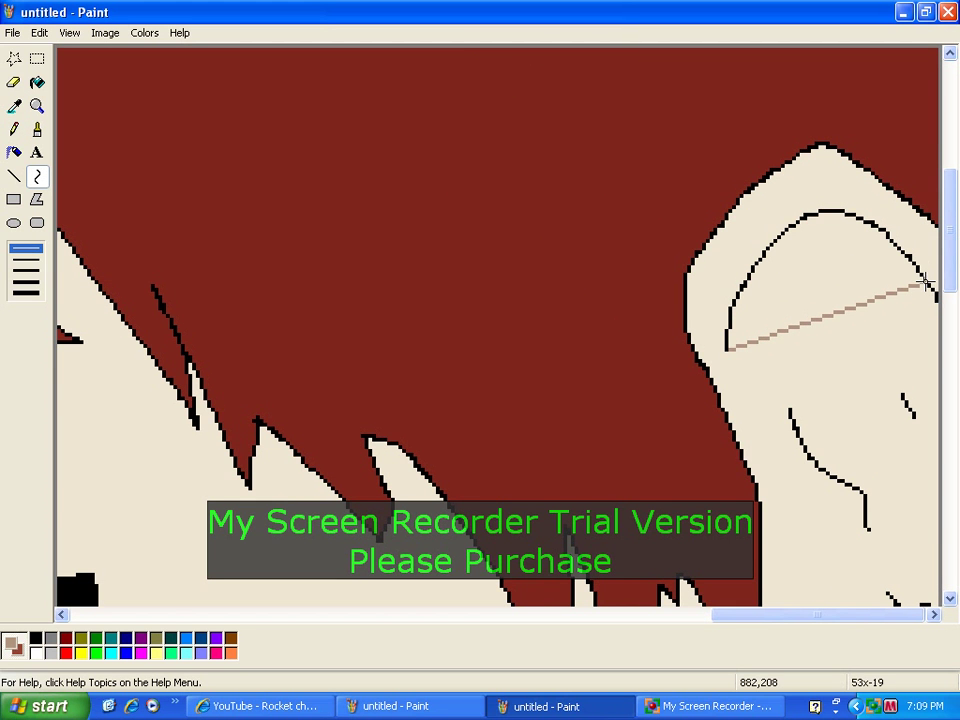
left_click_drag(827, 270, 855, 213)
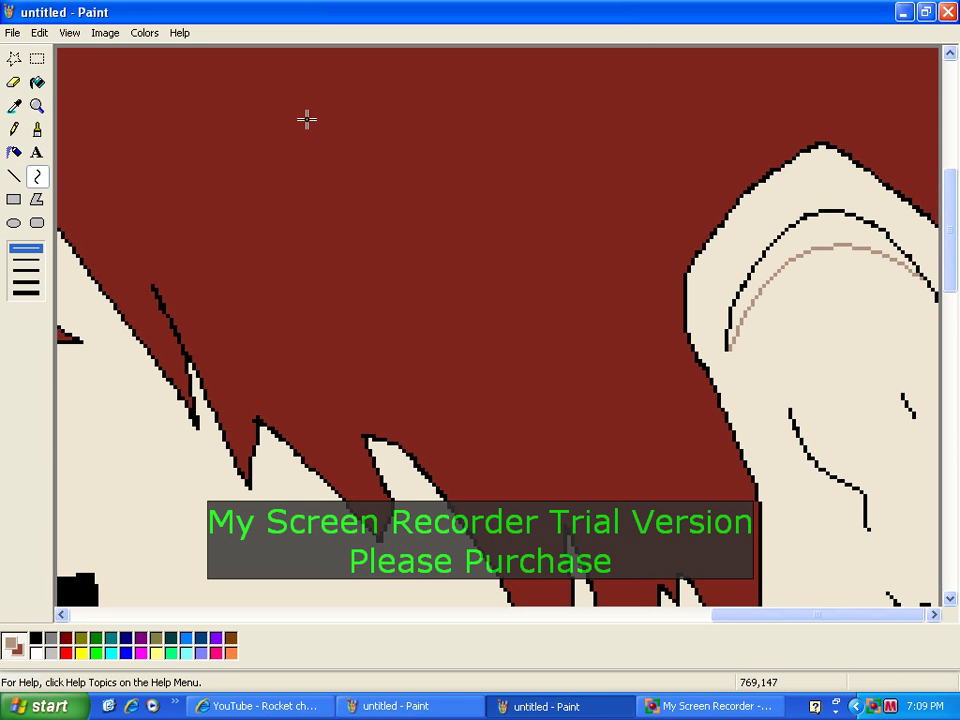
left_click(37, 82)
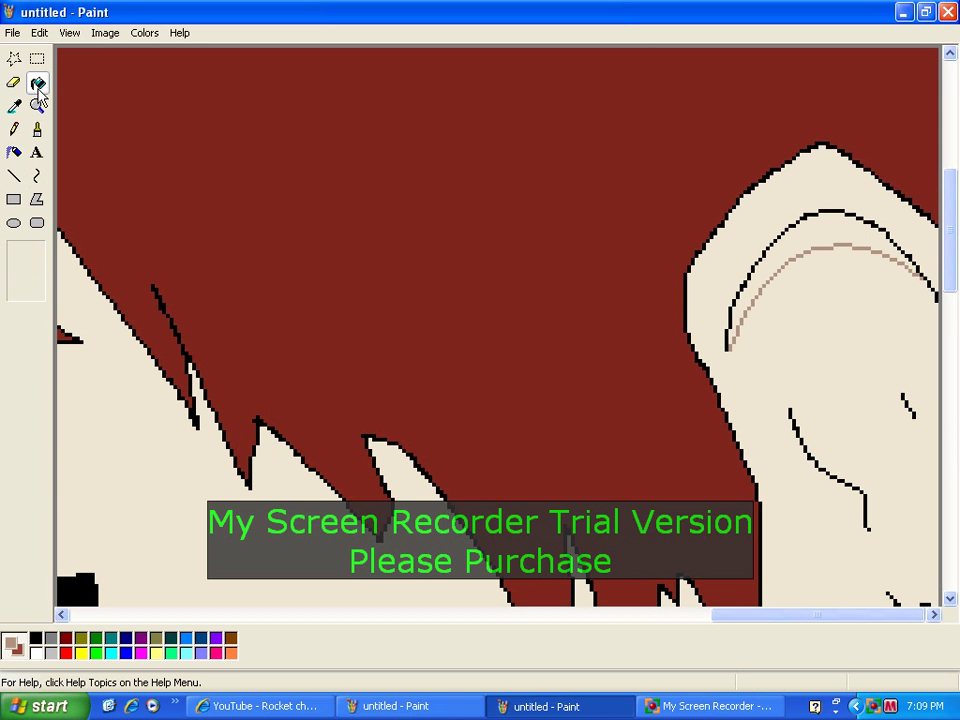
left_click(826, 222)
Sample the dark red of the hair tip below the ear and fill the white area beneath it
scroll(448, 192, "down", 3)
scroll(448, 192, "down", 11)
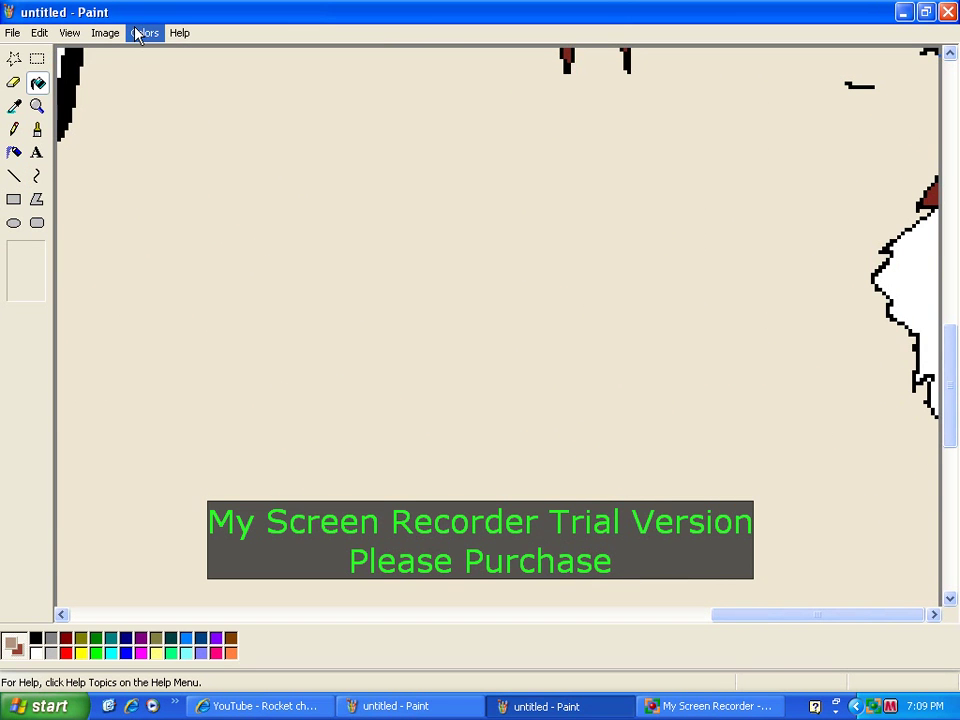
left_click(14, 106)
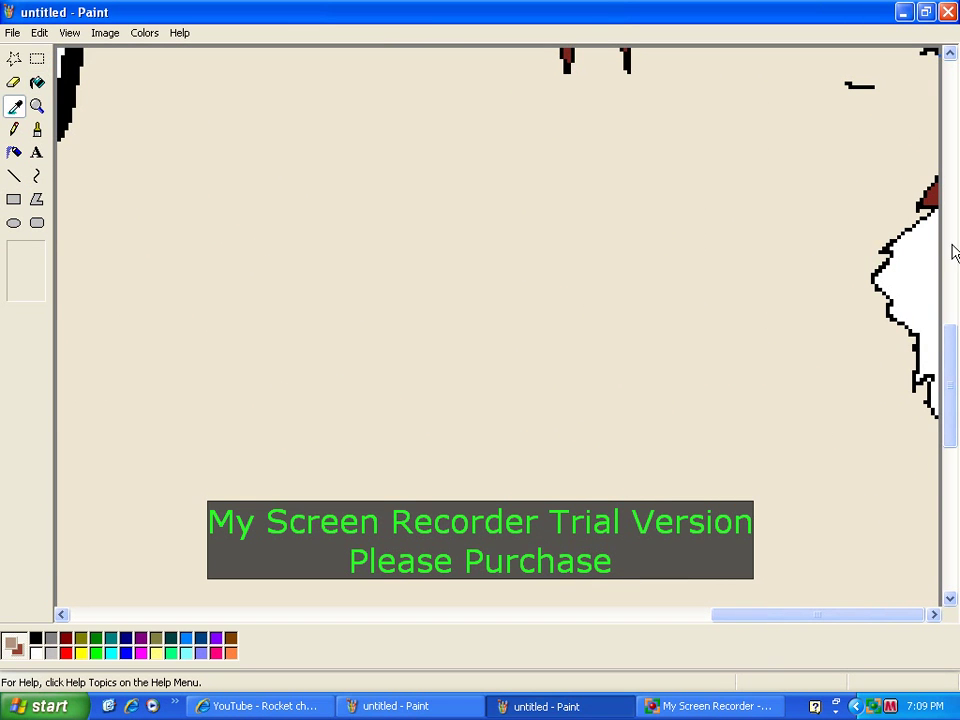
left_click(932, 185)
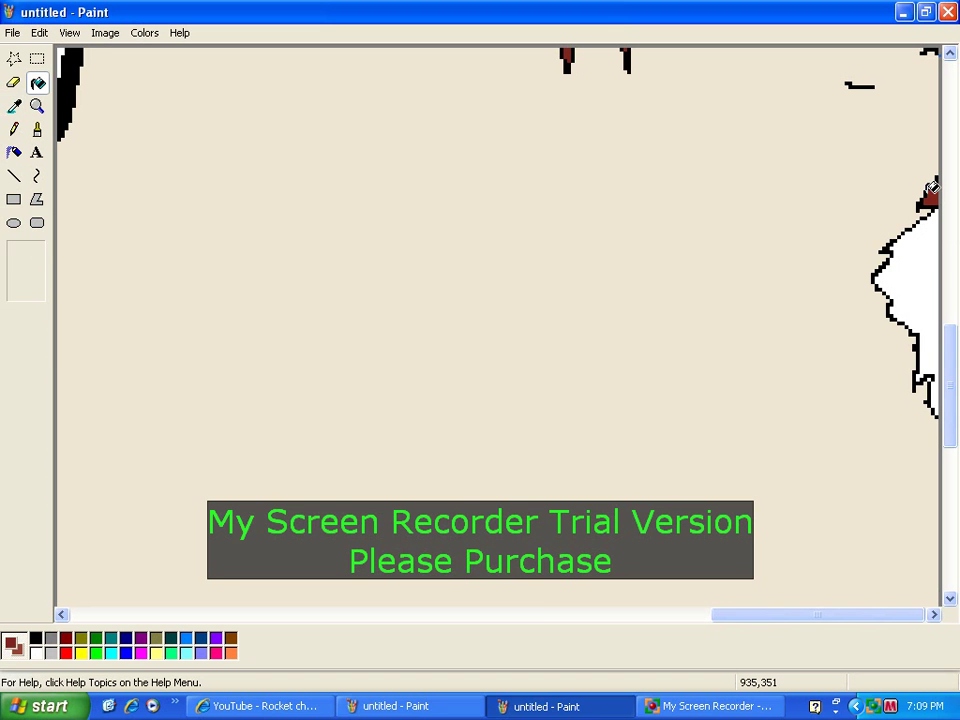
left_click(930, 268)
Sample the skin colour near the mouth, mix a slightly darker shade of it, and switch to the Curve tool
scroll(516, 285, "down", 3)
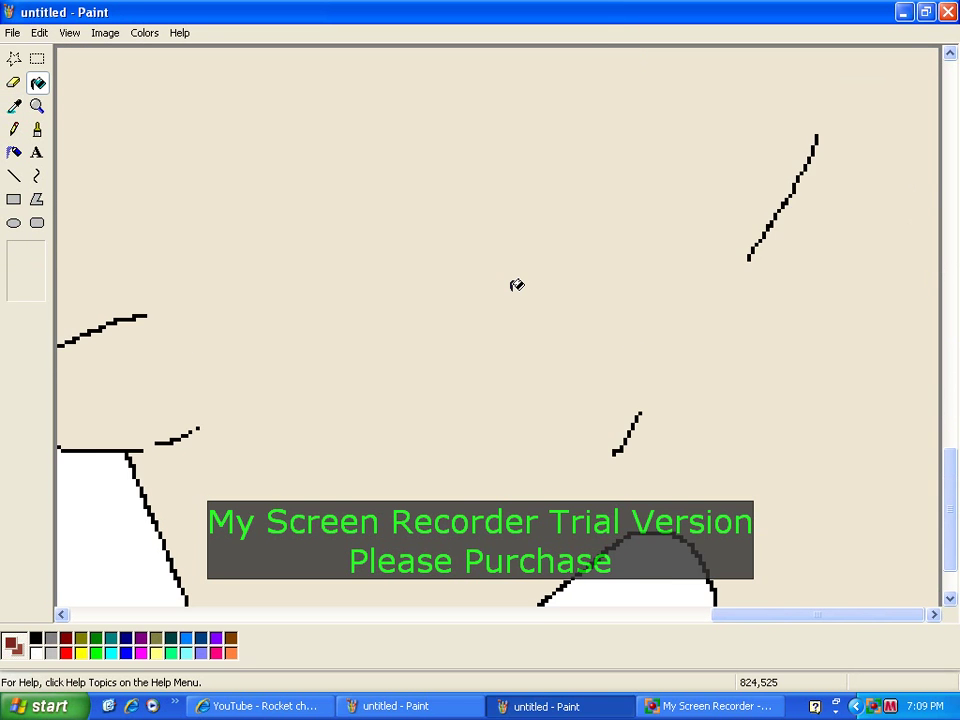
scroll(516, 285, "down", 3)
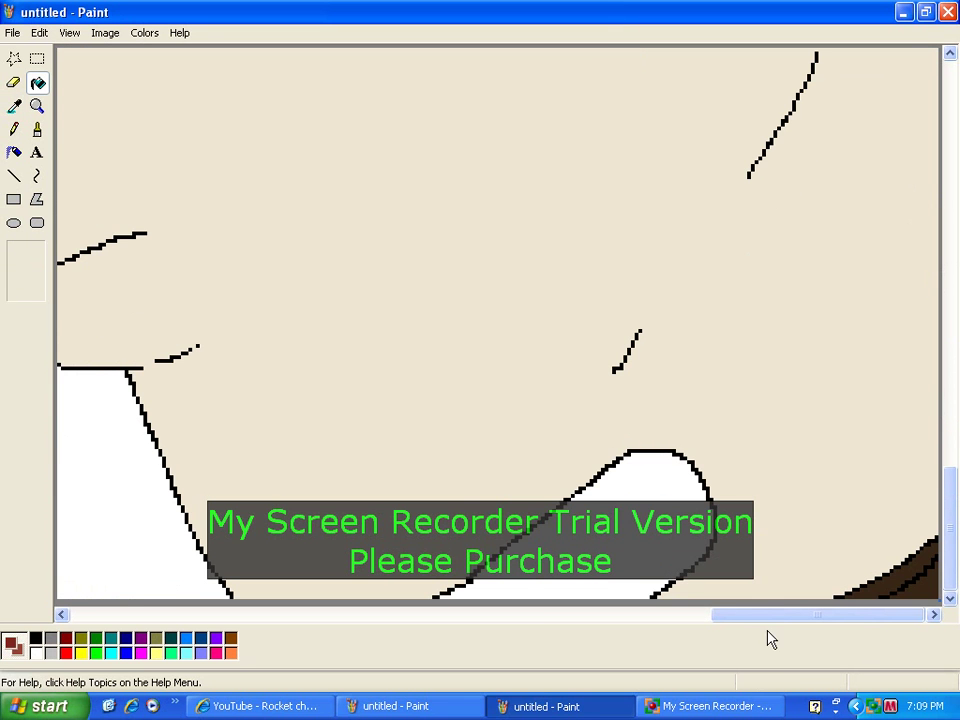
left_click_drag(770, 615, 743, 616)
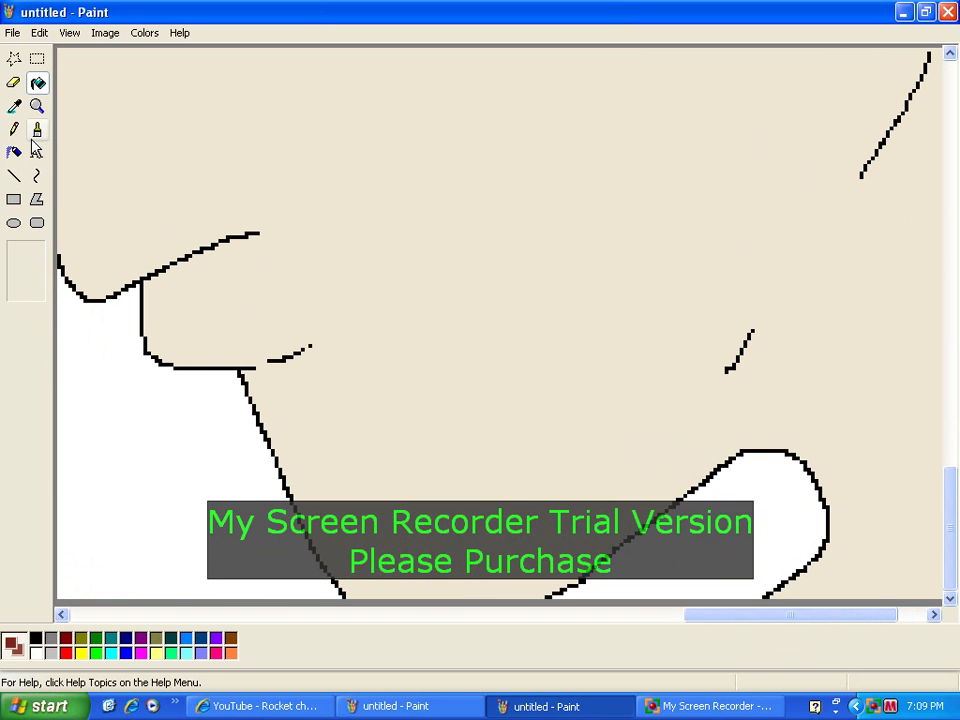
left_click(16, 107)
left_click(137, 139)
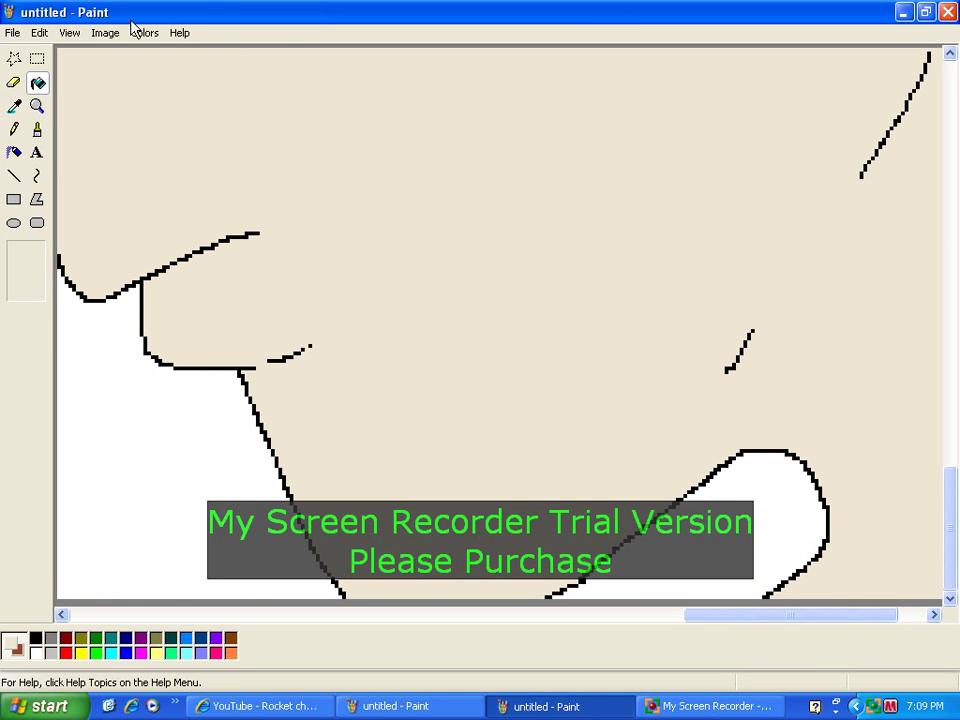
left_click(137, 31)
left_click(140, 31)
left_click(145, 36)
left_click(150, 53)
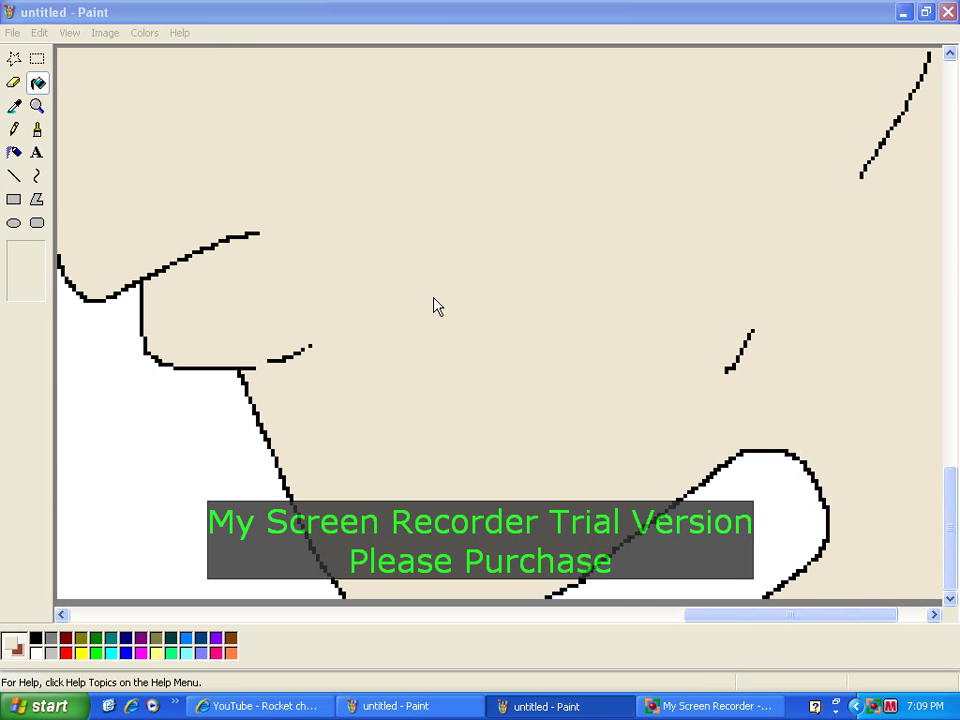
left_click(540, 459)
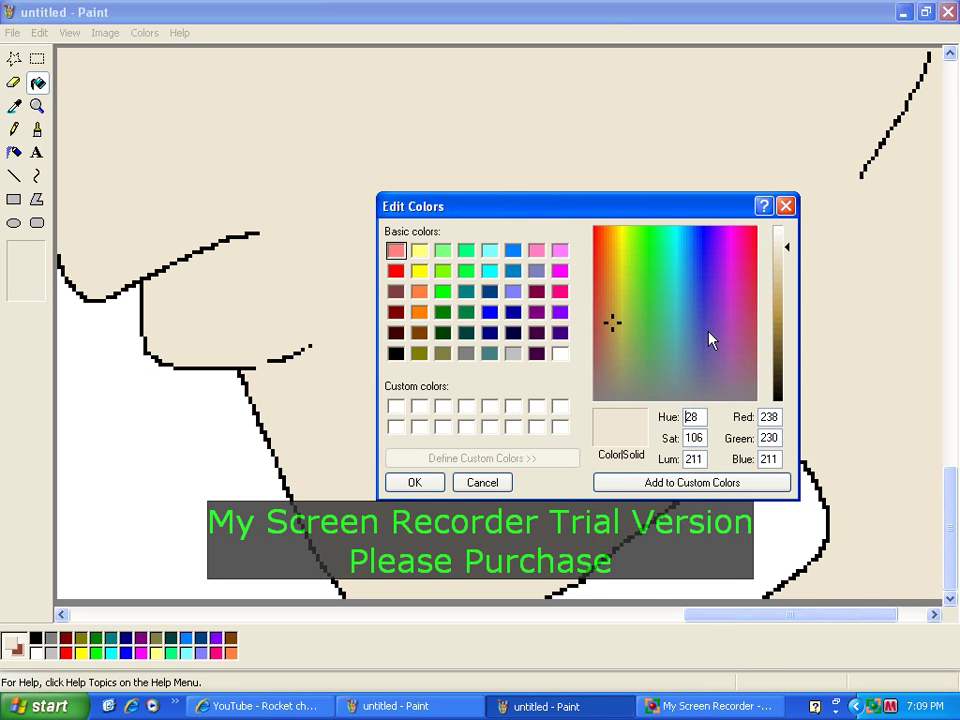
mouse_move(788, 250)
left_mouse_down()
mouse_move(789, 242)
mouse_move(789, 259)
left_mouse_up()
left_click(413, 484)
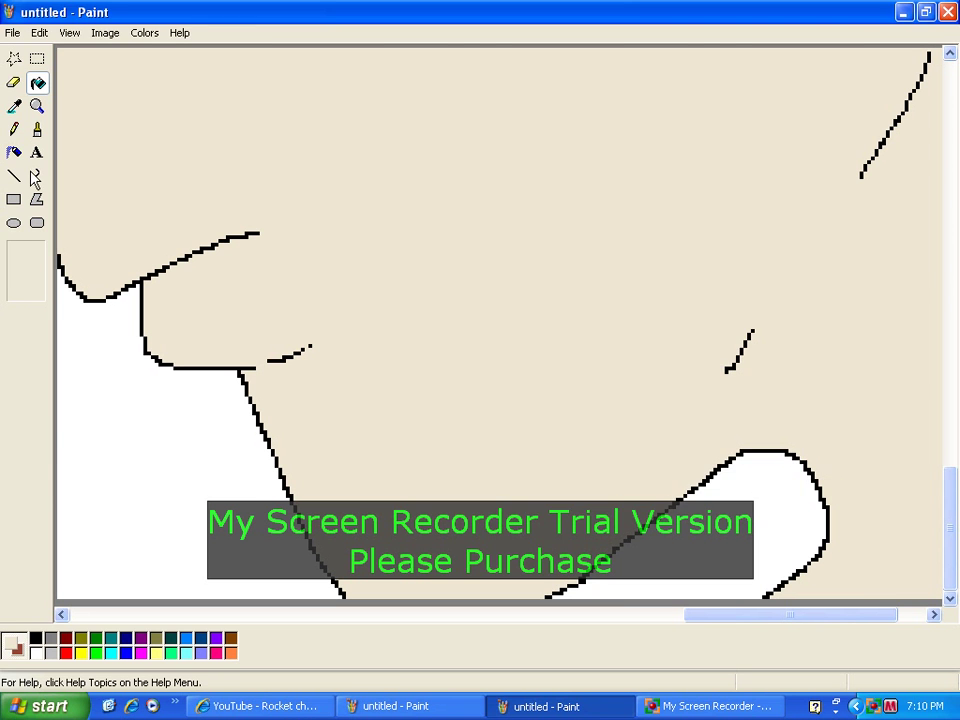
left_click(37, 176)
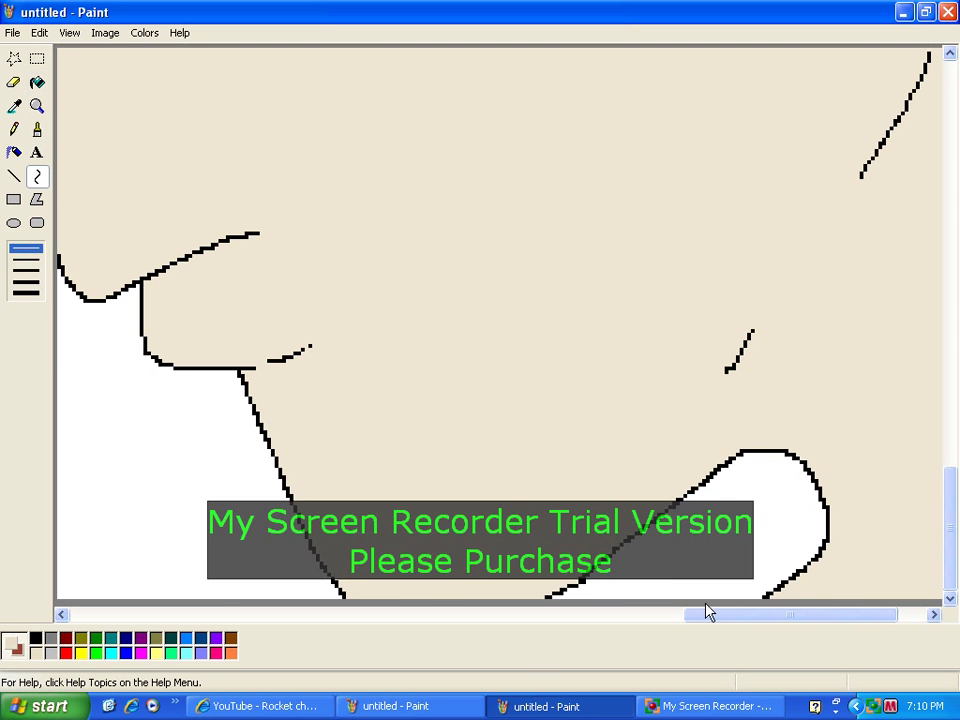
Draw a short shading line in the slightly darker skin shade beside the rounded white shape below the jaw
left_click_drag(708, 617, 773, 621)
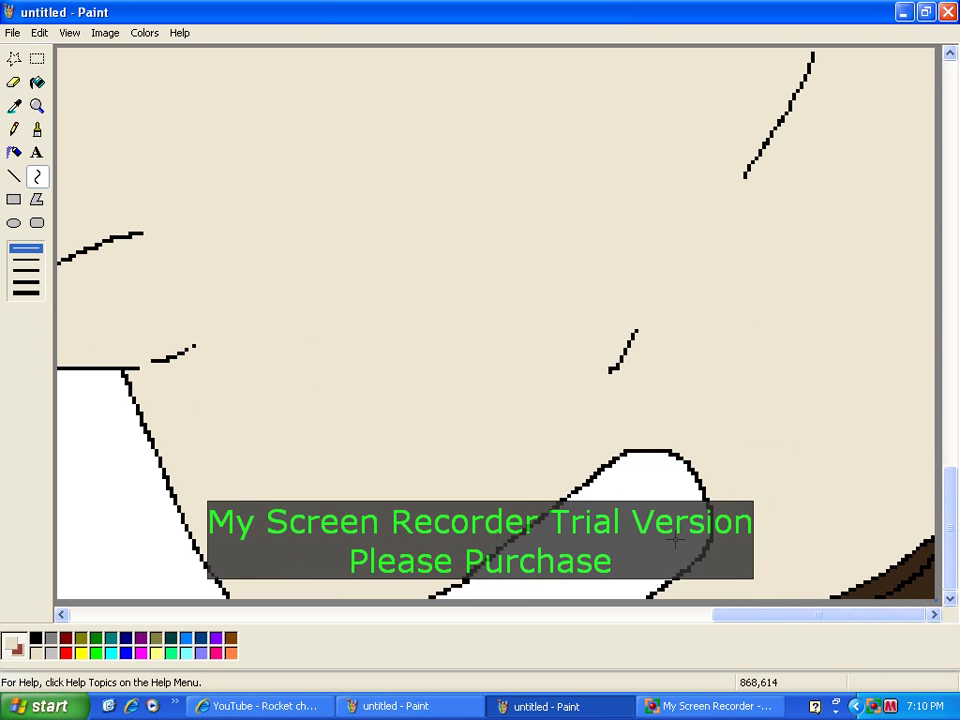
left_click_drag(708, 559, 717, 584)
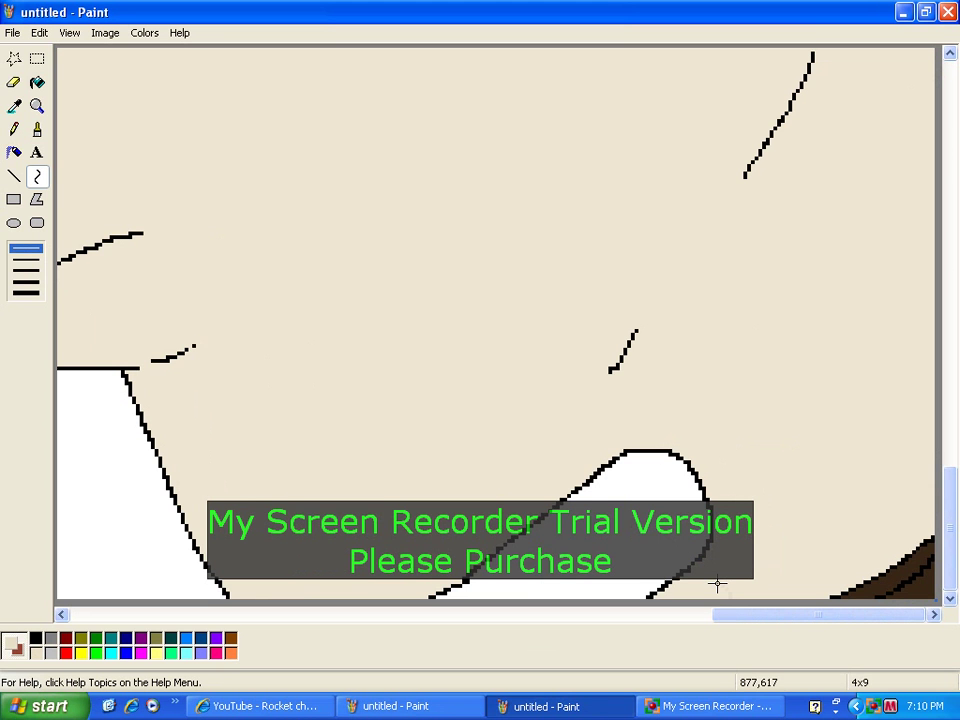
left_click(38, 86)
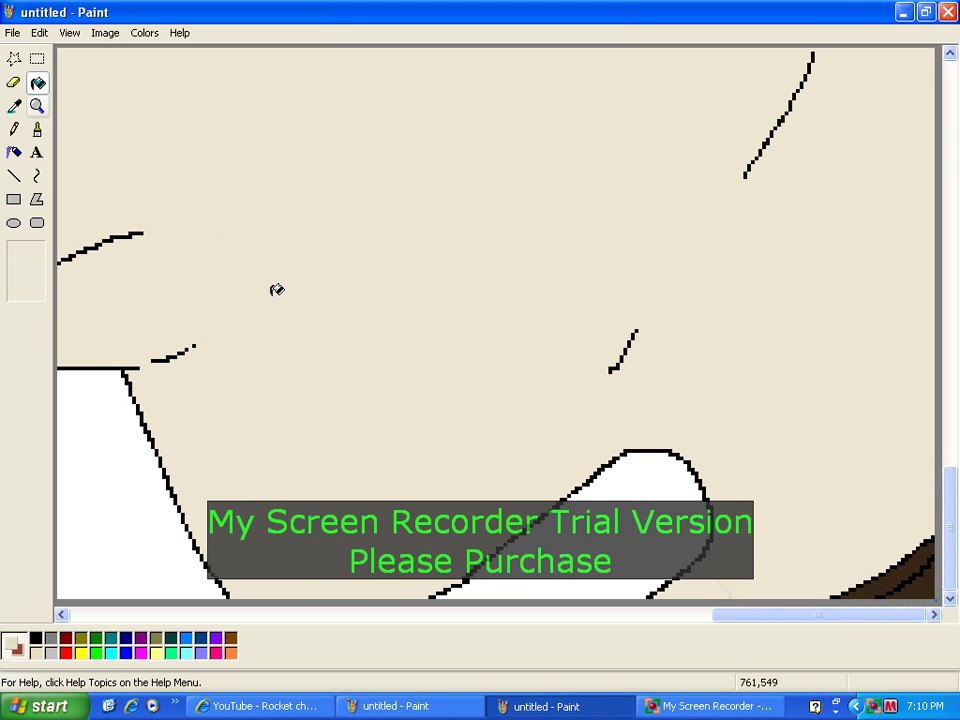
Outline a shadow beneath the central forehead hair spikes with the Pencil in the darker skin shade and fill it
left_click(713, 614)
left_click(620, 614)
scroll(643, 588, "up", 3)
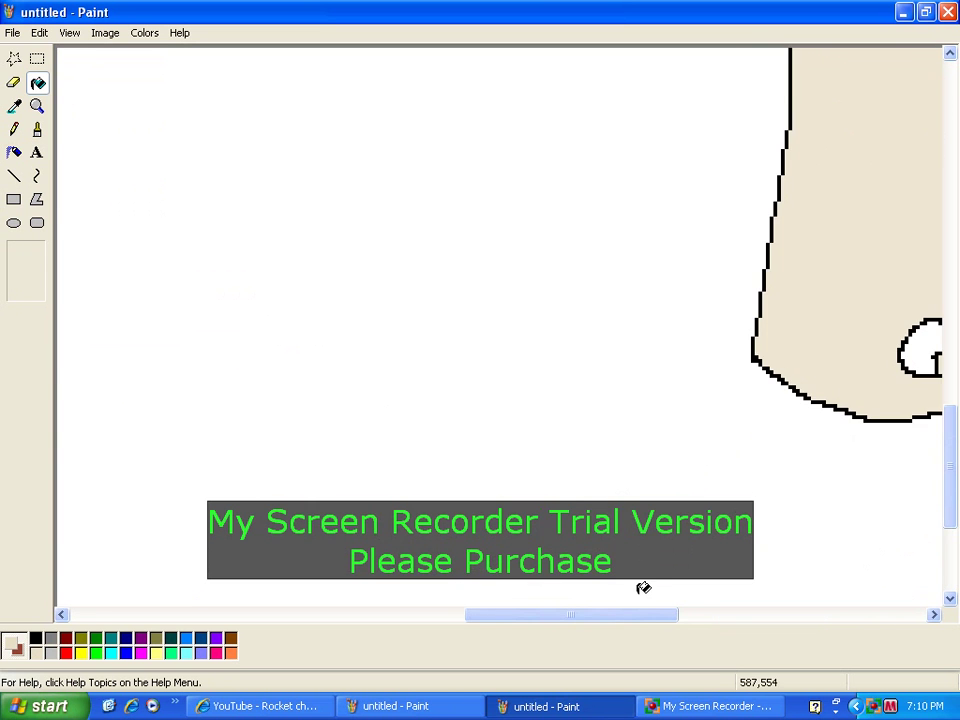
left_click_drag(628, 614, 679, 614)
scroll(766, 549, "up", 3)
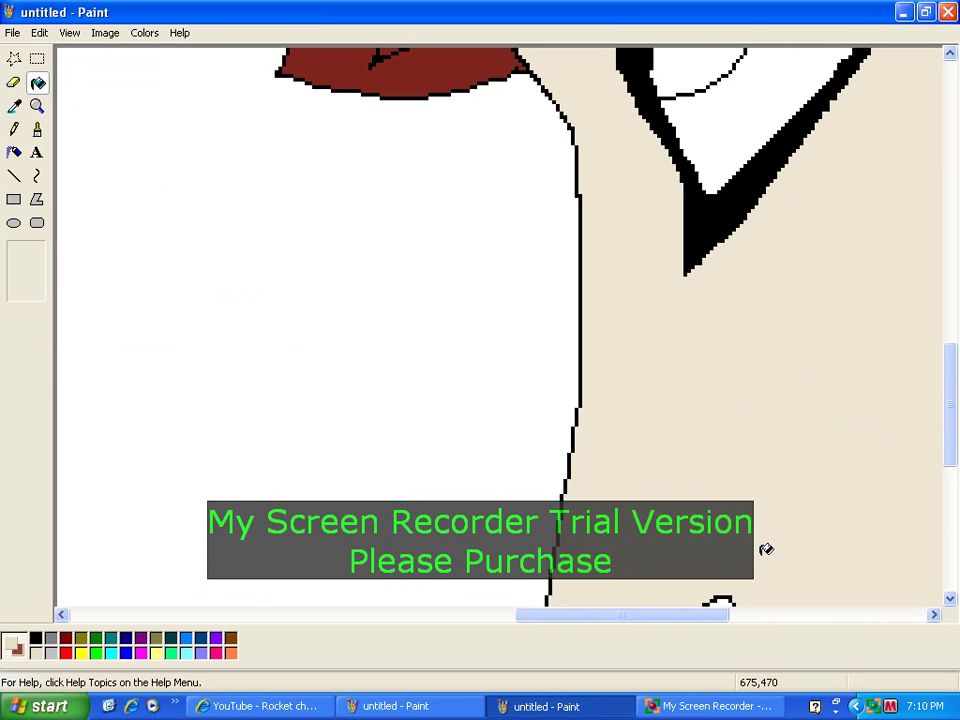
scroll(766, 549, "up", 6)
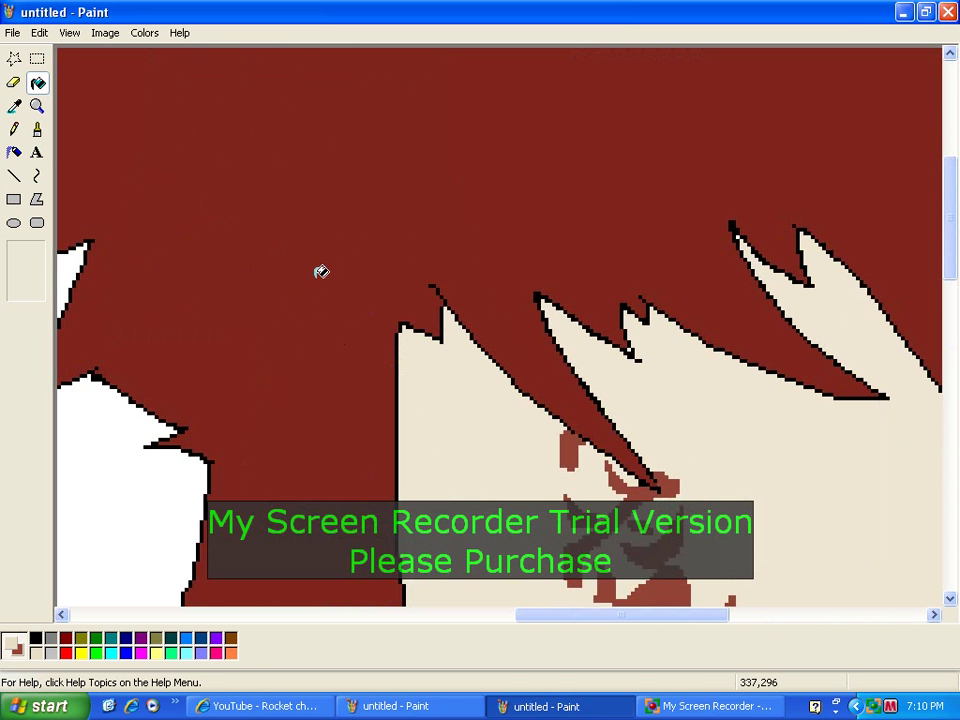
left_click(14, 129)
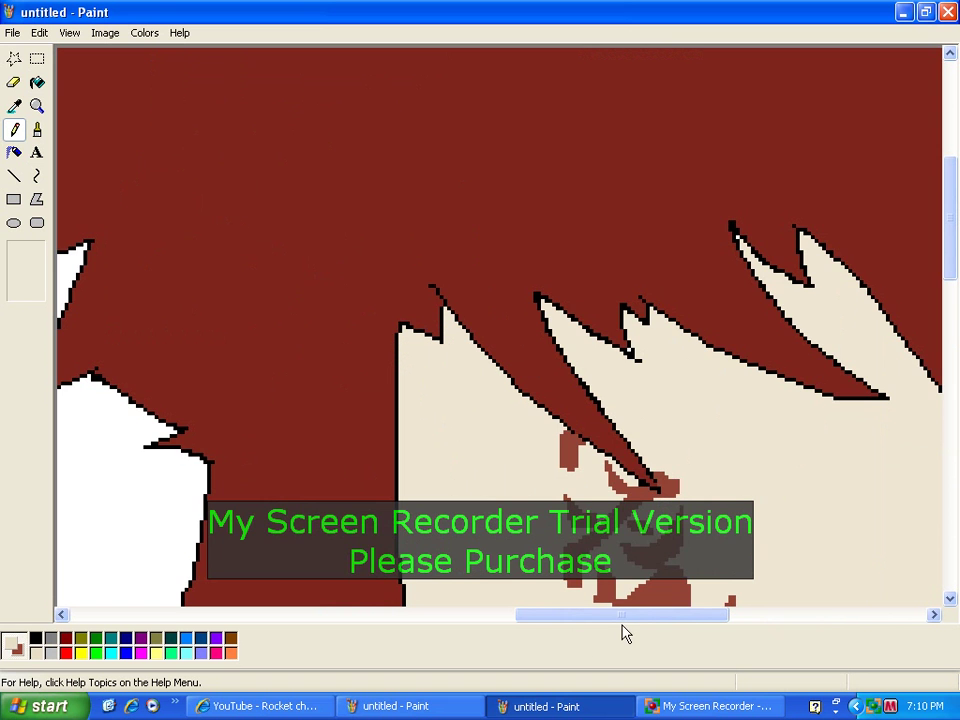
left_click_drag(626, 619, 729, 621)
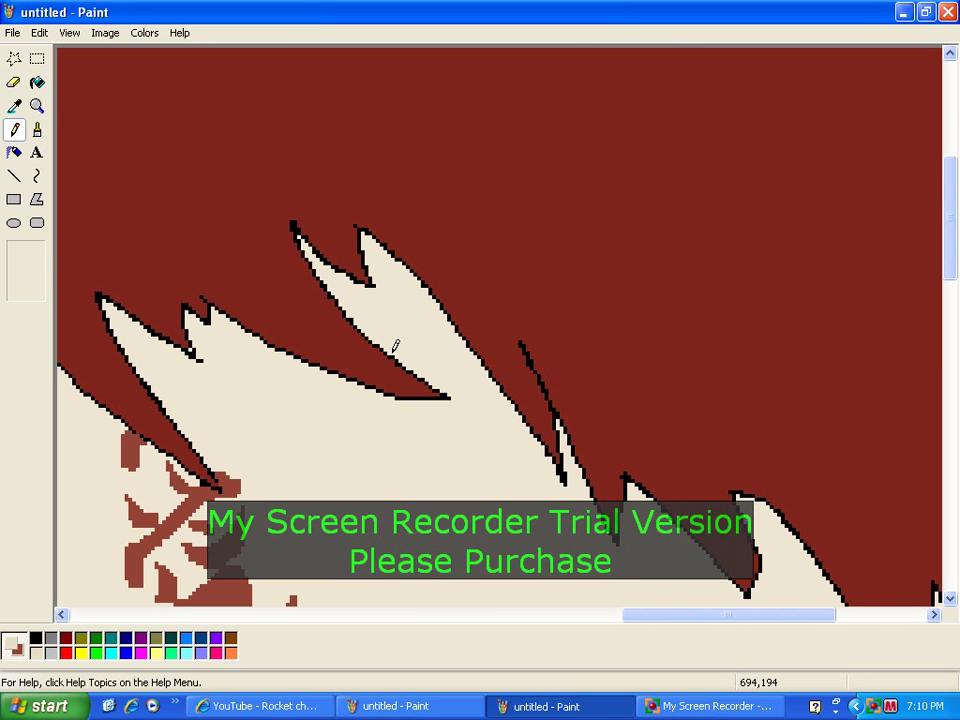
mouse_move(386, 319)
left_mouse_down()
mouse_move(436, 342)
mouse_move(553, 468)
left_mouse_up()
left_click(37, 82)
left_click(408, 277)
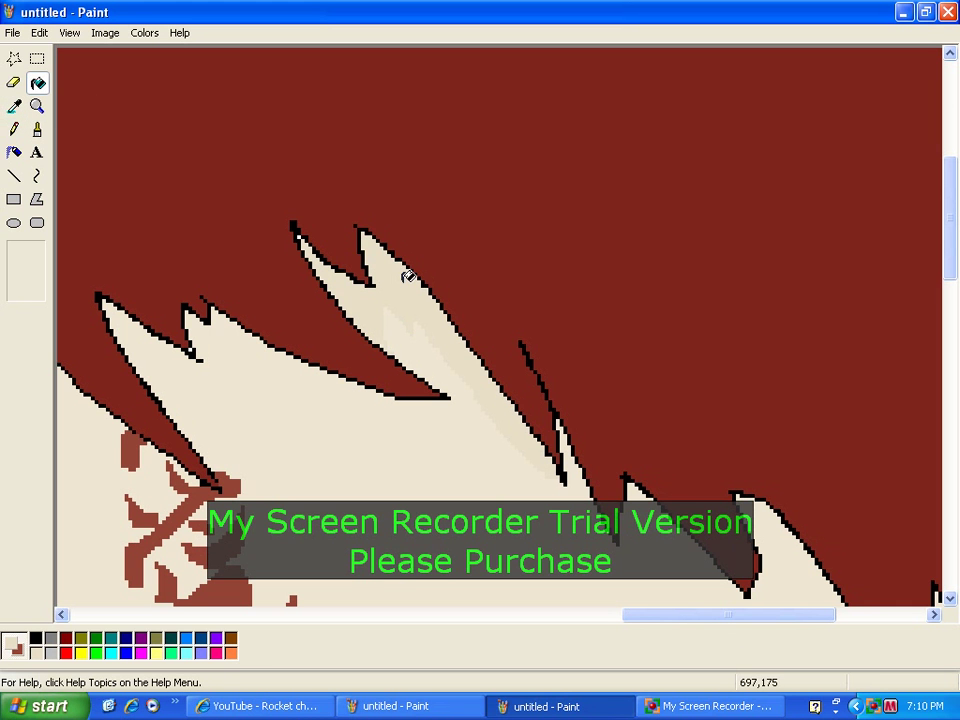
Outline a shadow beneath the hair spikes above the forehead symbol in the darker skin shade and fill its pointed part
left_click(14, 129)
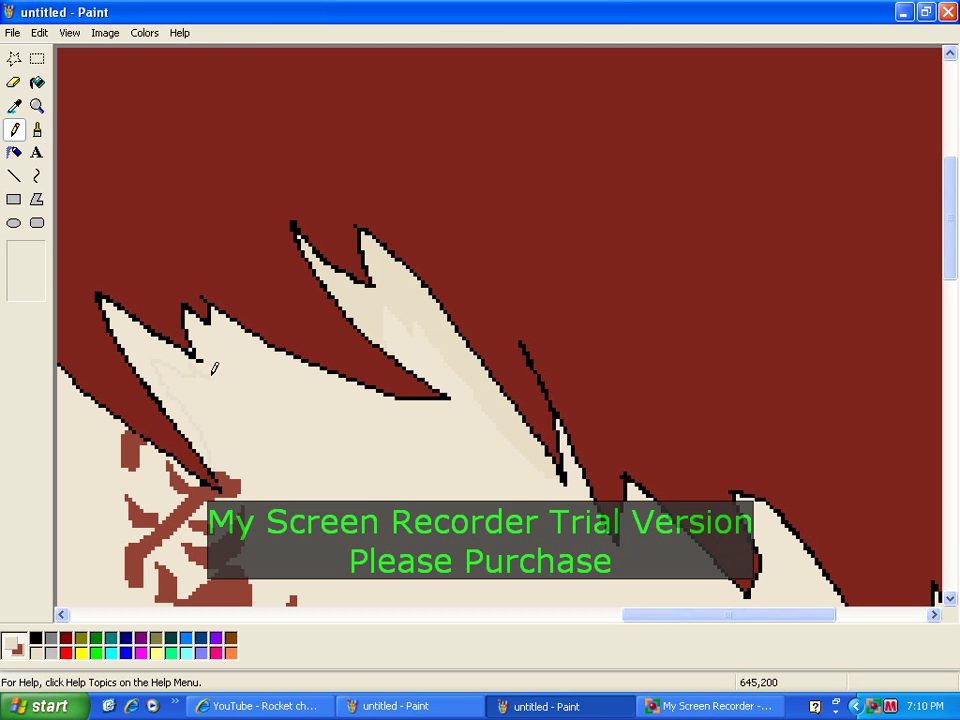
mouse_move(226, 343)
left_mouse_down()
mouse_move(251, 343)
mouse_move(291, 364)
mouse_move(304, 355)
left_mouse_up()
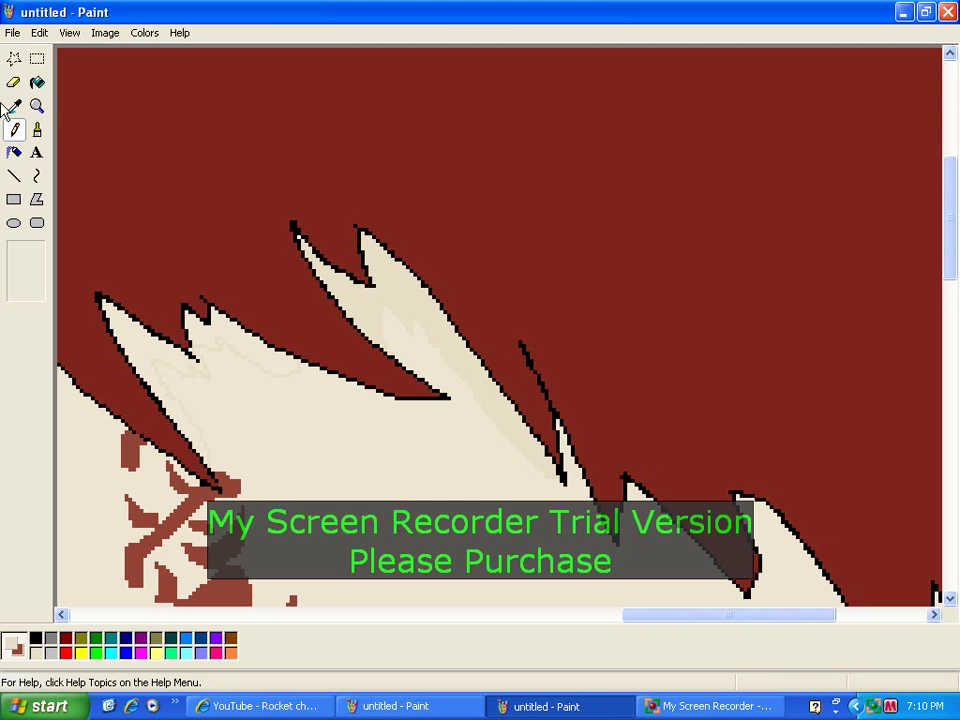
left_click(37, 83)
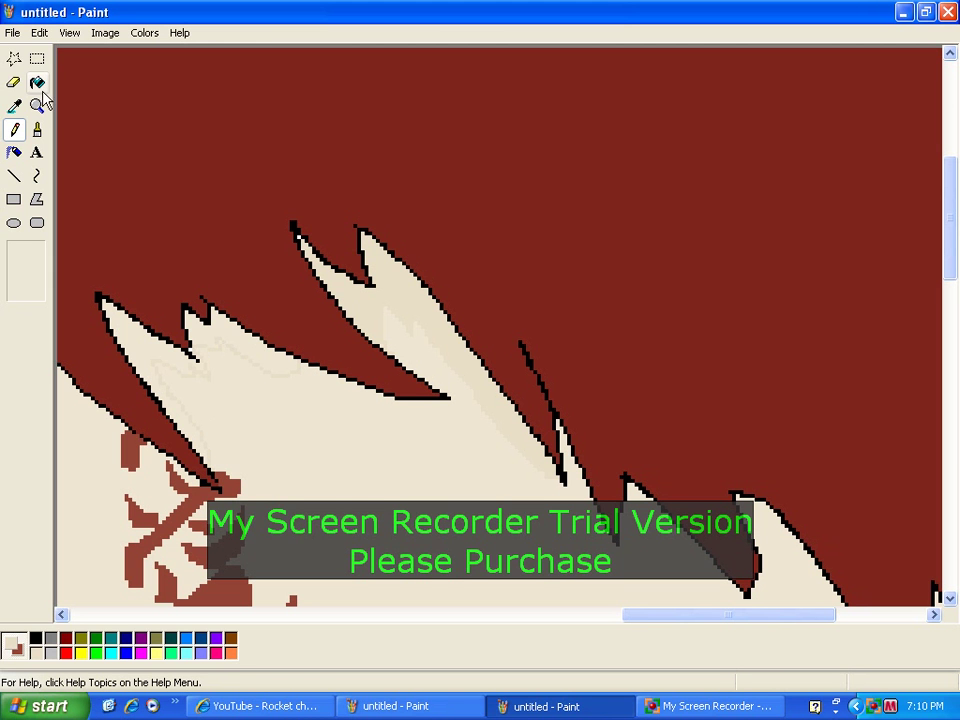
left_click(133, 342)
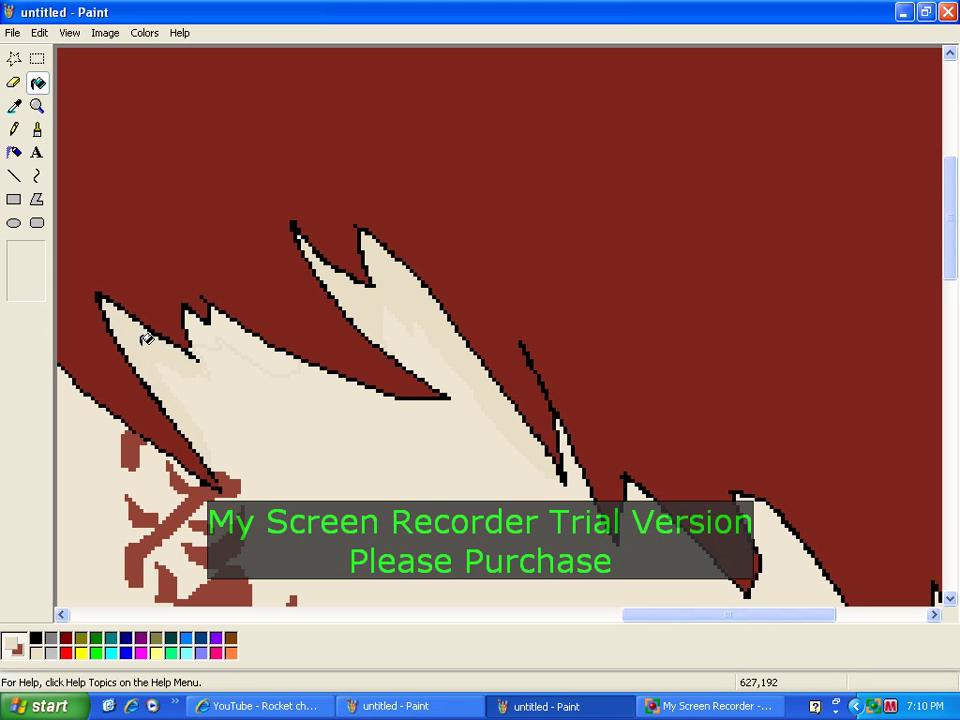
Zoom in on the eye and choose bright blue as the fill colour
left_click(36, 106)
left_click(34, 252)
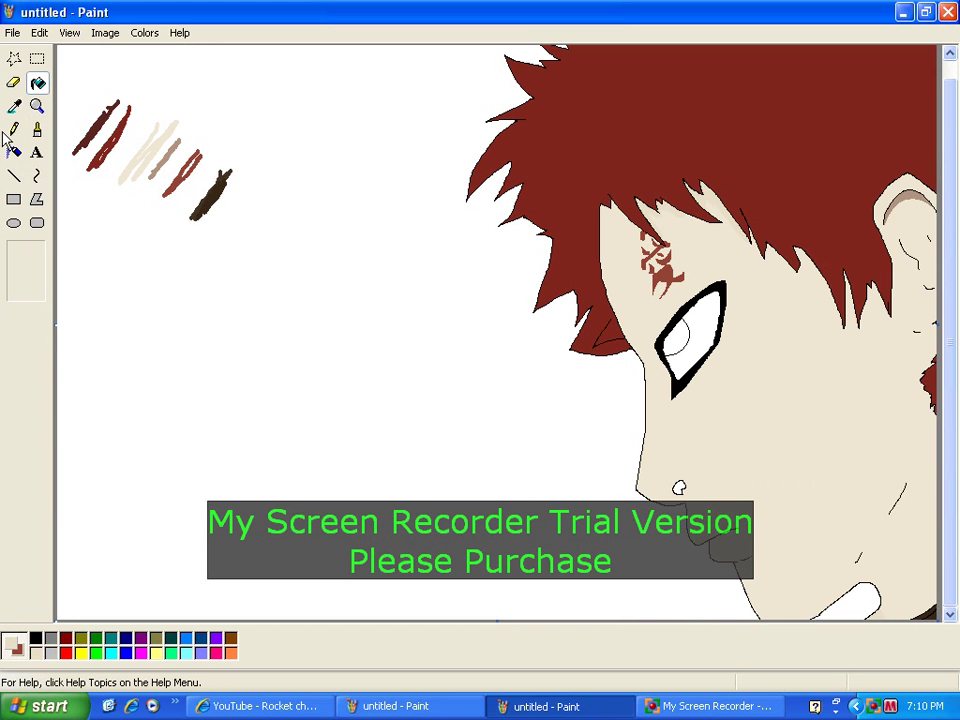
left_click(36, 107)
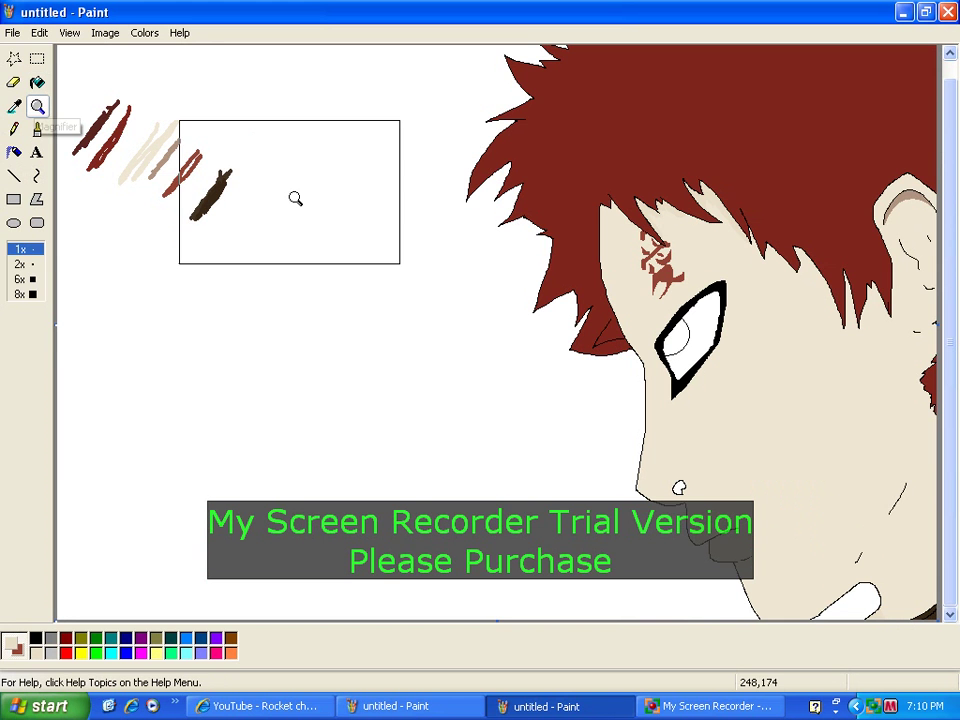
left_click(697, 340)
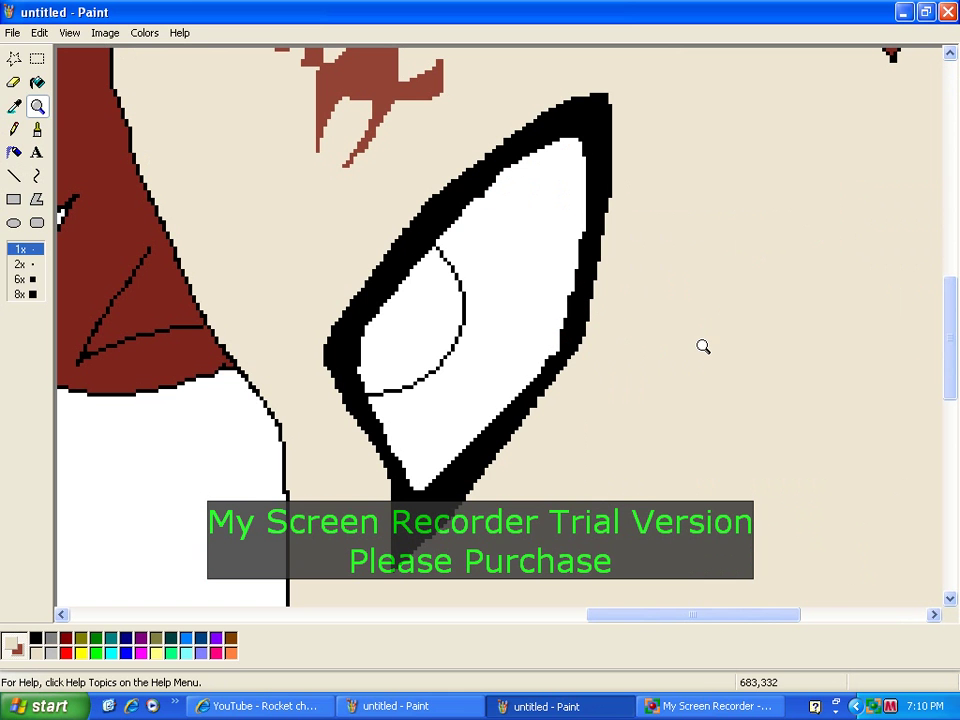
left_click(126, 653)
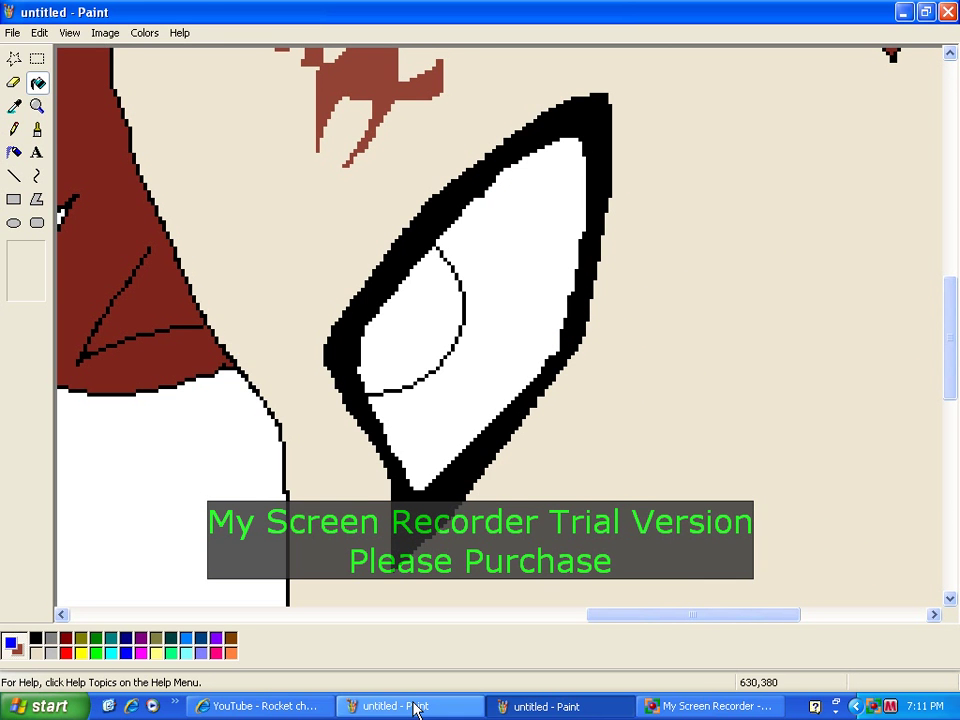
left_click(315, 705)
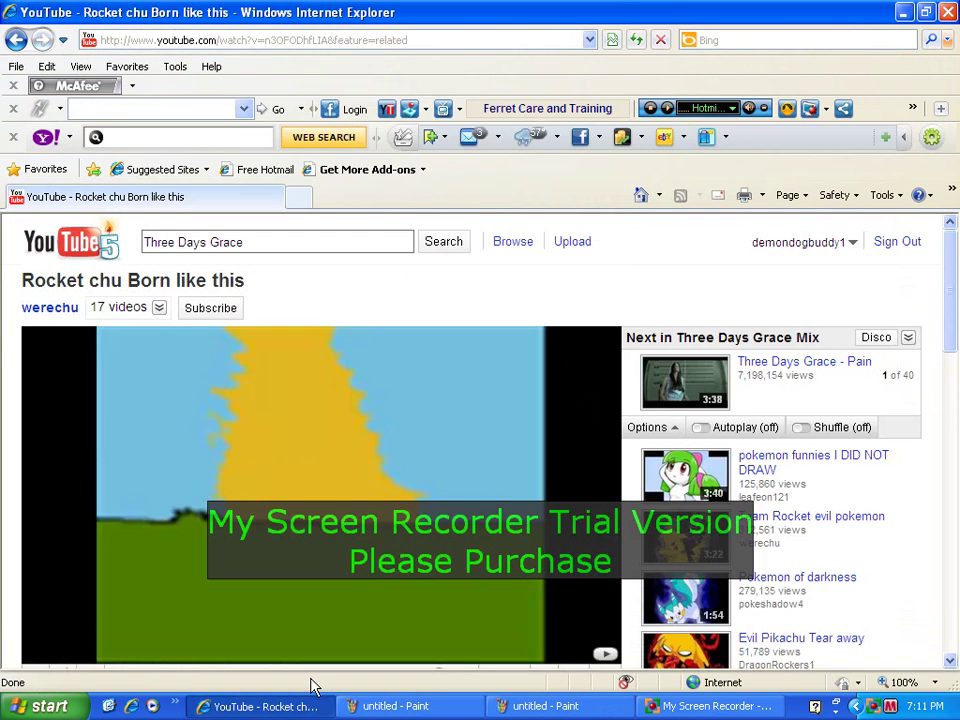
left_click(390, 705)
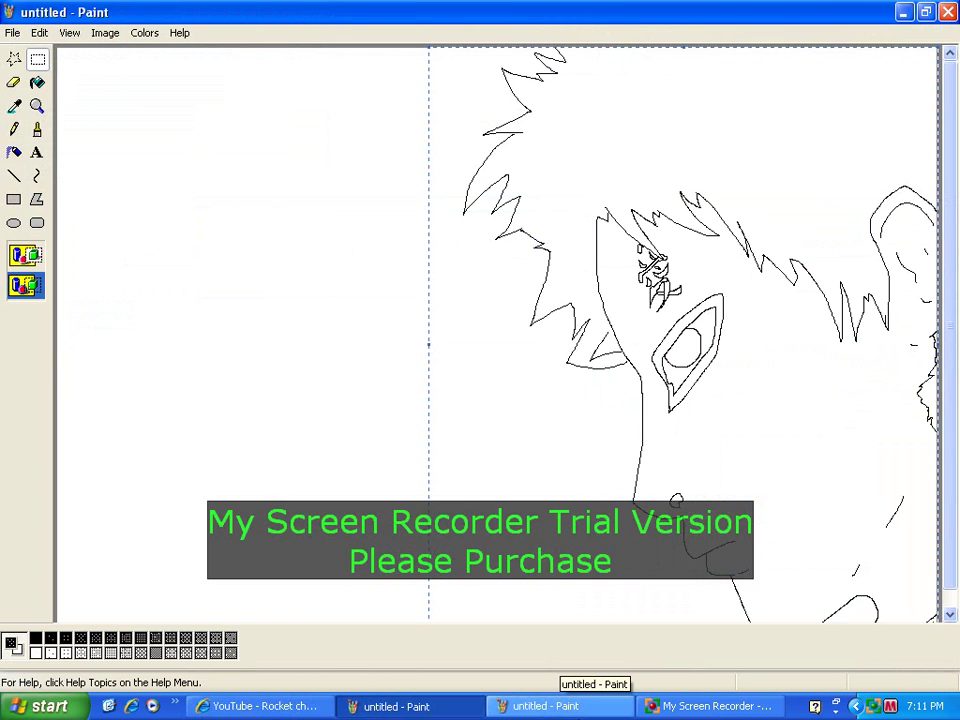
left_click(545, 705)
left_click(715, 706)
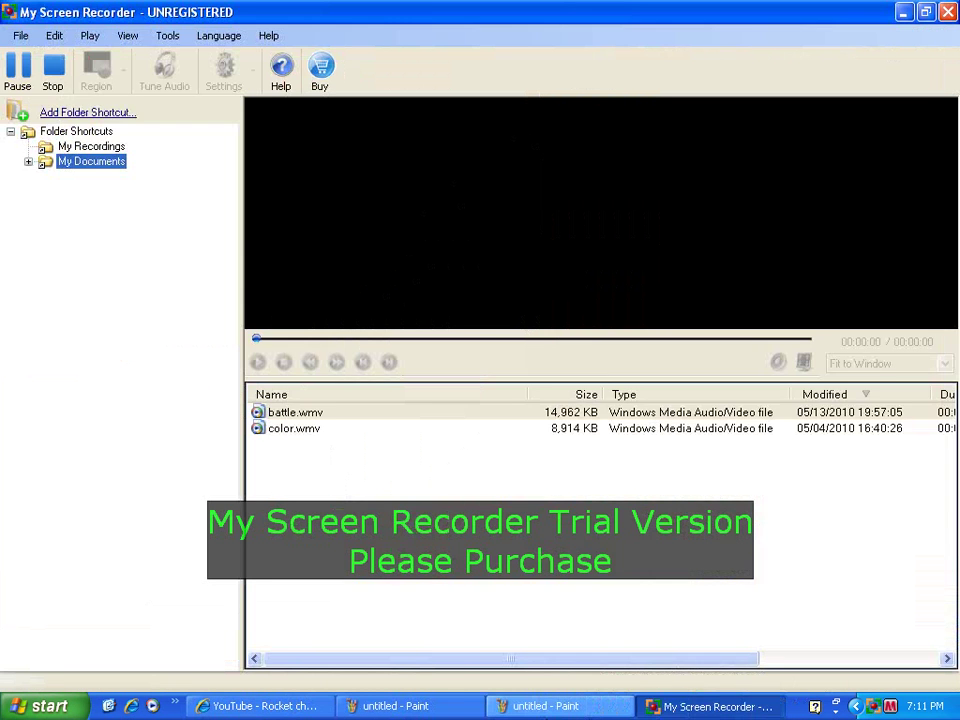
left_click(715, 706)
Fill the iris with bright blue and recolour it with a lighter blue
left_click(421, 354)
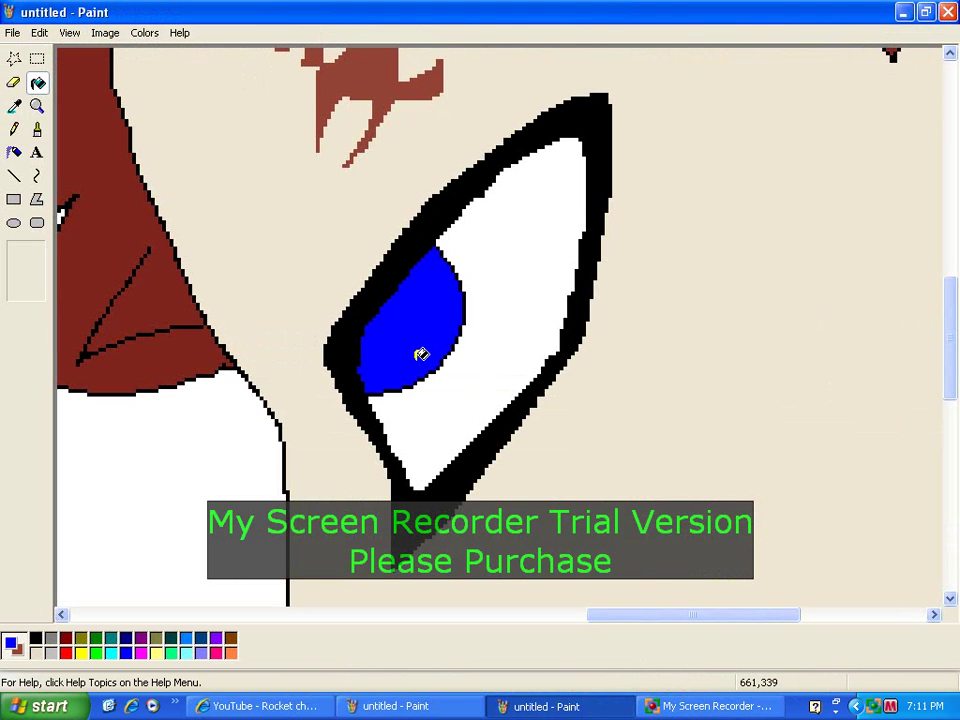
scroll(246, 326, "up", 3)
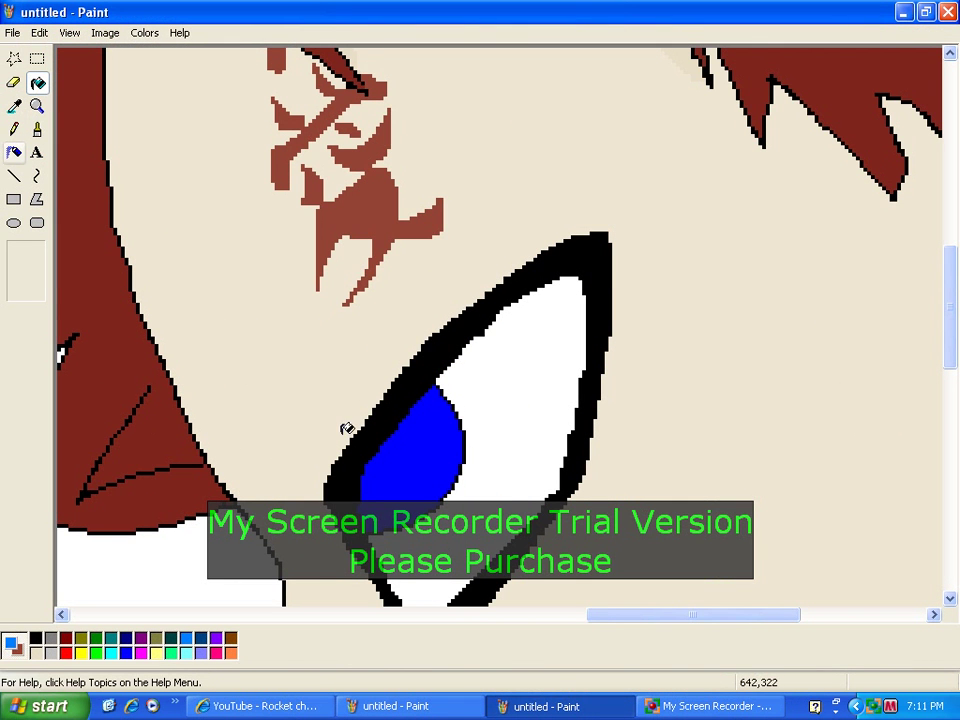
left_click(403, 452)
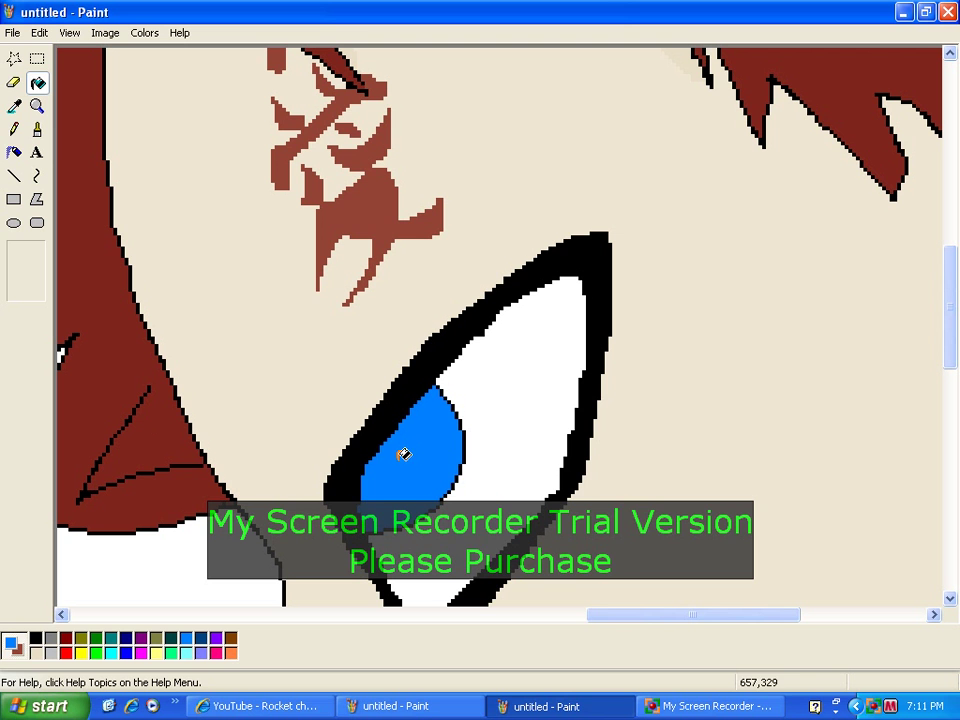
Dab a reddish brown dot on the iris with the Brush, and replace the beige palette colour with white
left_click(38, 130)
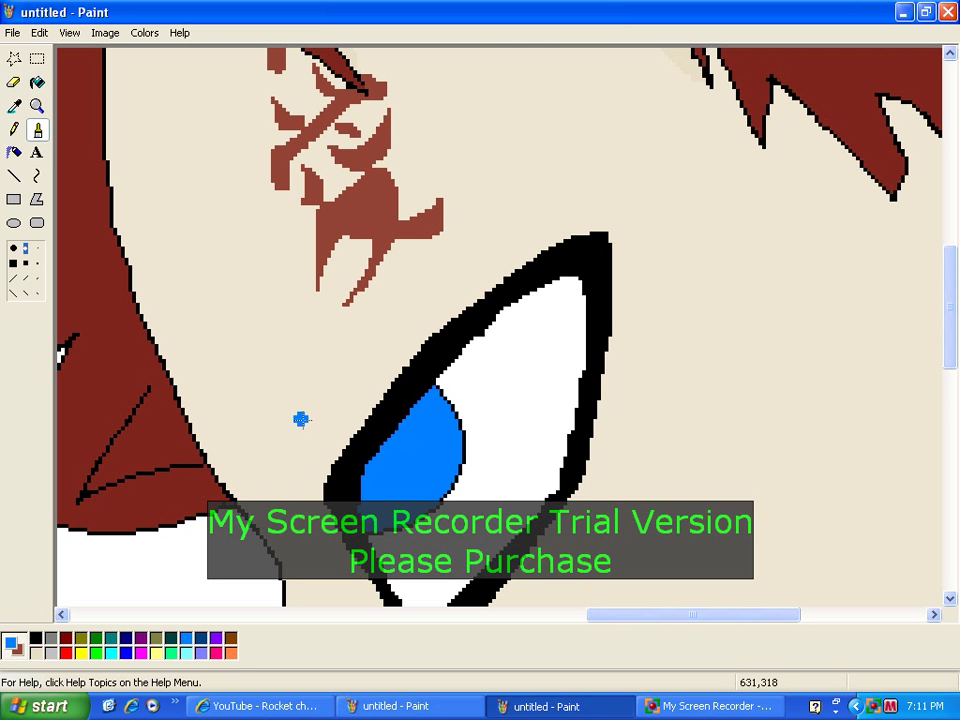
right_click(425, 438)
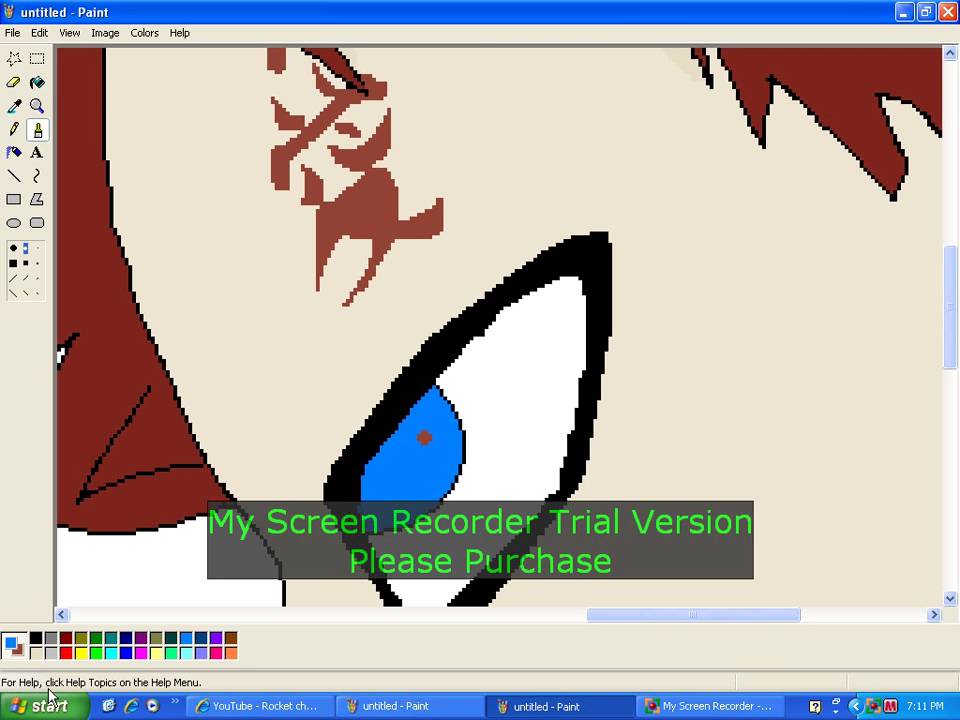
double_click(43, 655)
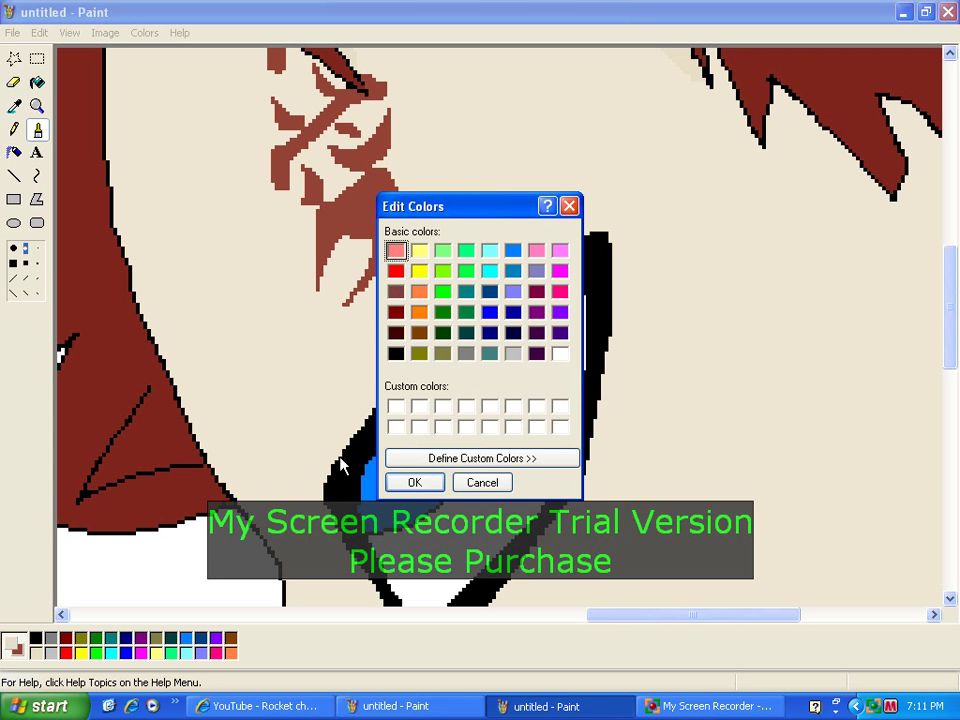
left_click(561, 354)
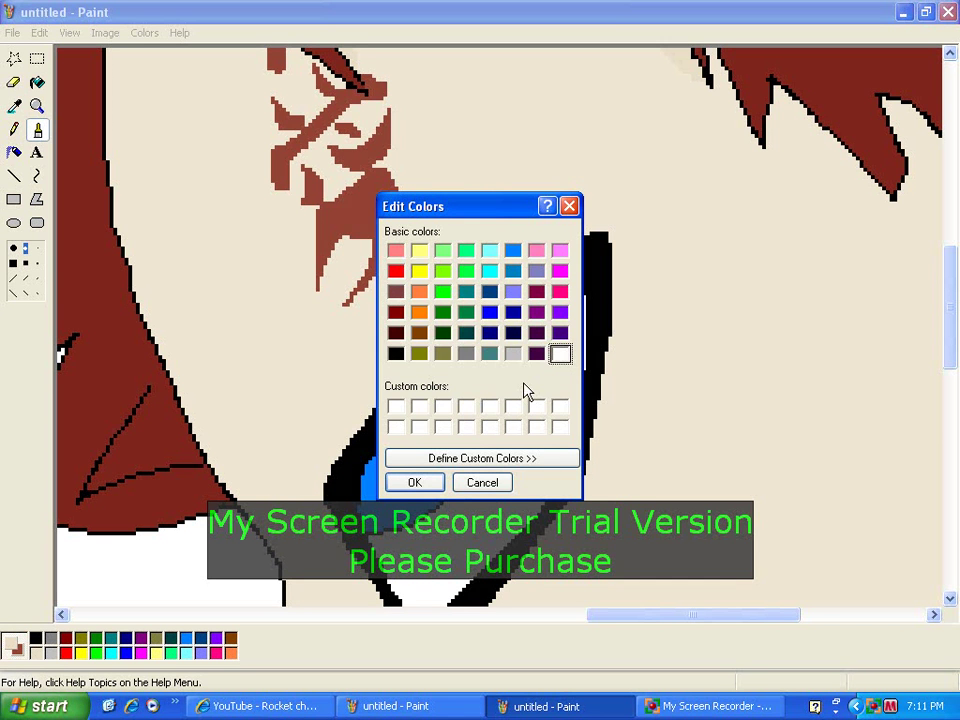
left_click(414, 482)
Paint a white highlight dot on the iris, enlarge it with the largest round brush, and return to the medium round brush
left_click(424, 437)
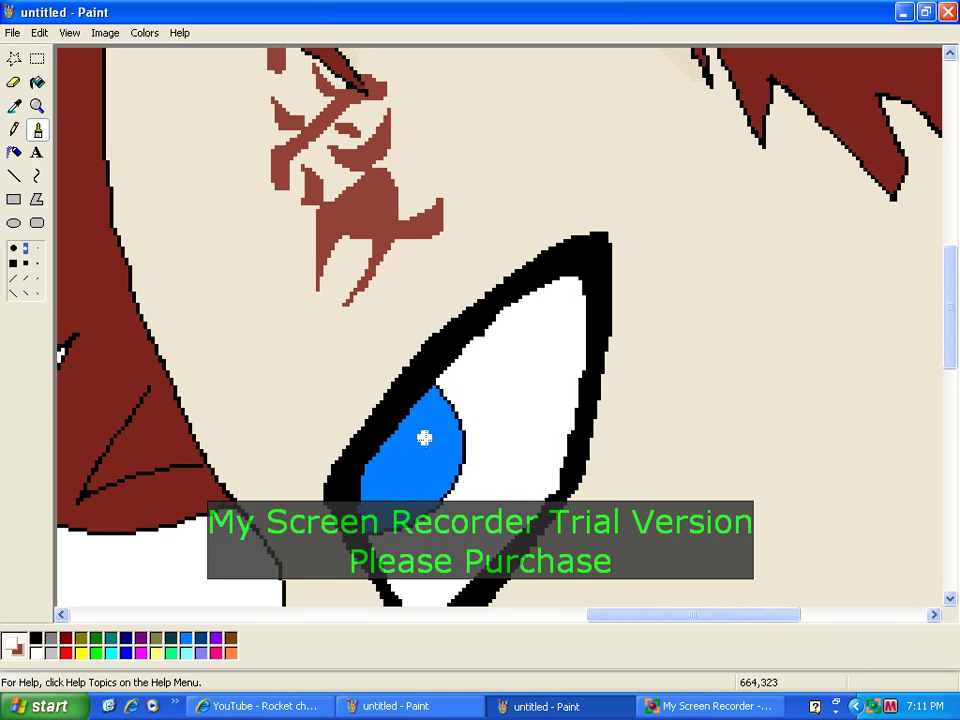
left_click(13, 261)
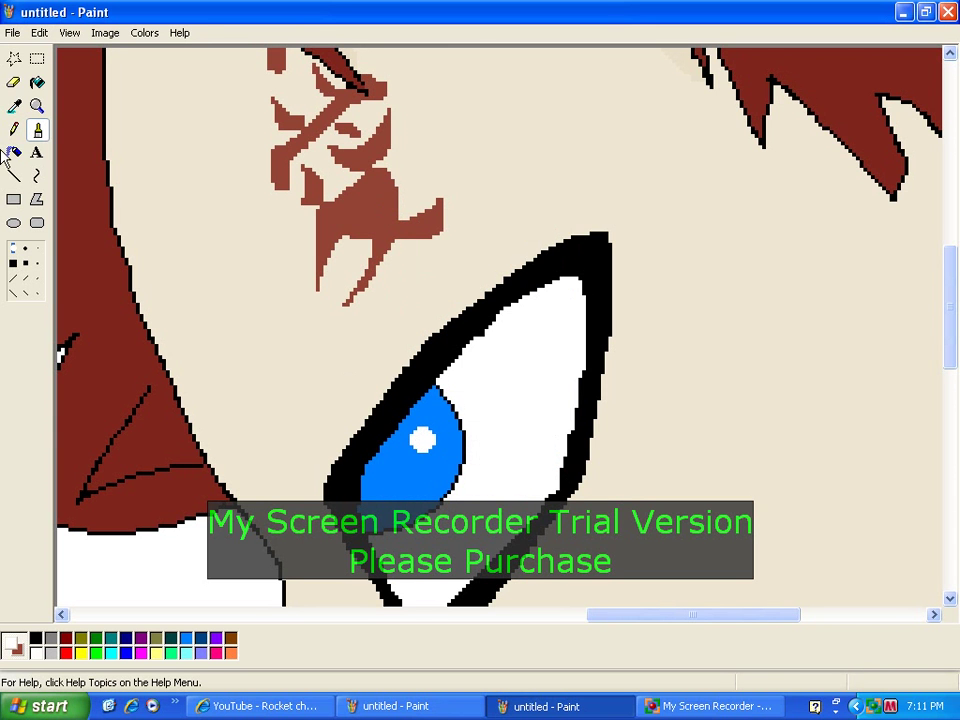
left_click(26, 247)
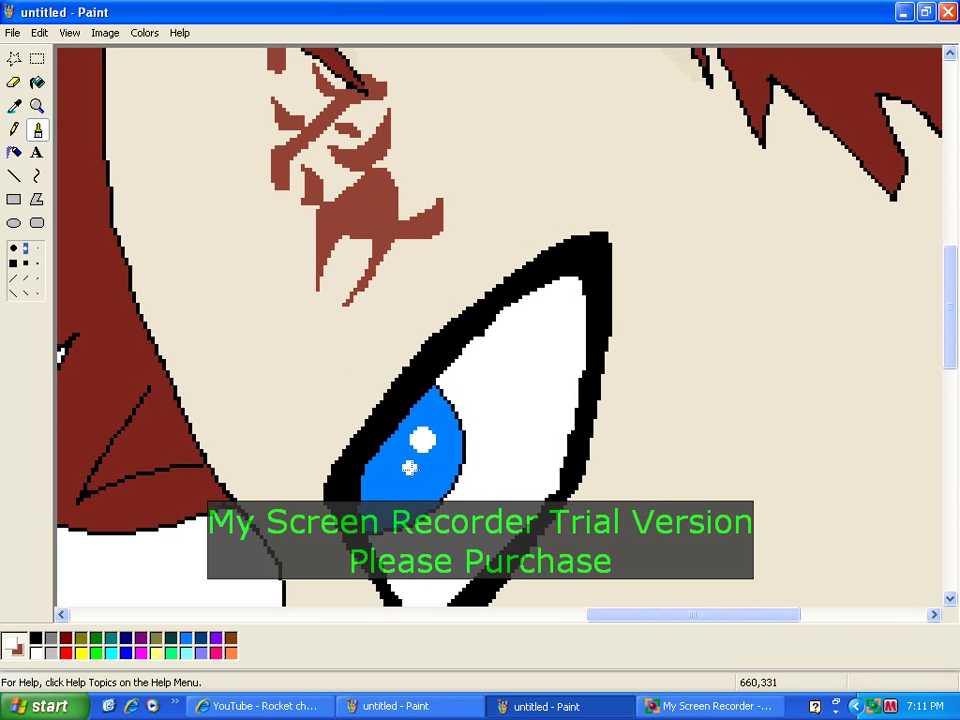
Undo the white highlight dots painted on the iris
left_click(39, 32)
left_click(44, 58)
left_click(38, 34)
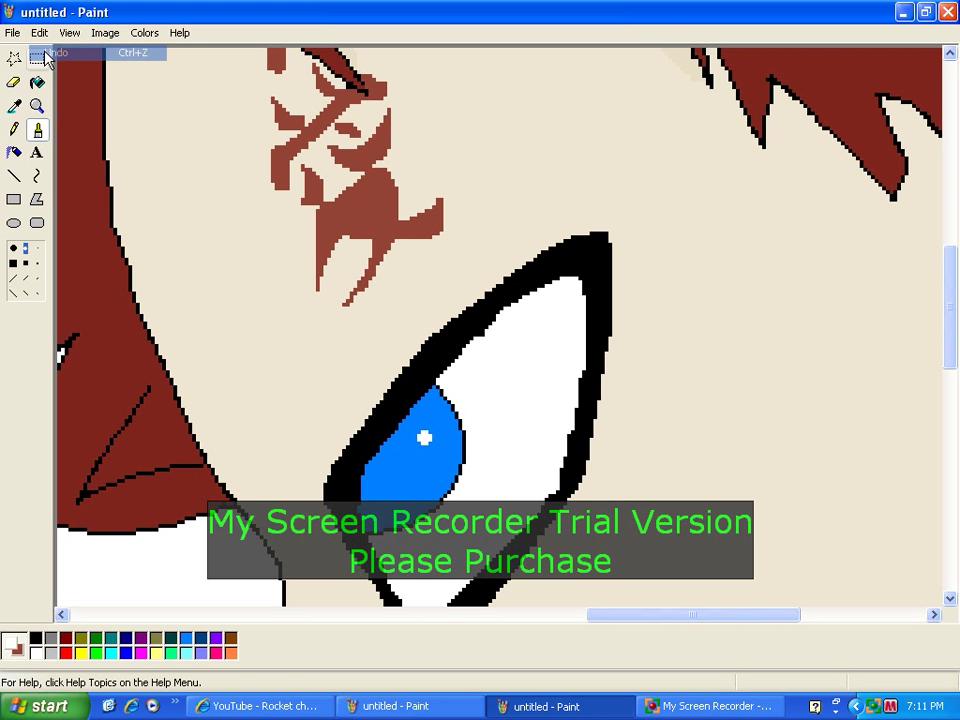
left_click(38, 34)
left_click(38, 34)
left_click(42, 53)
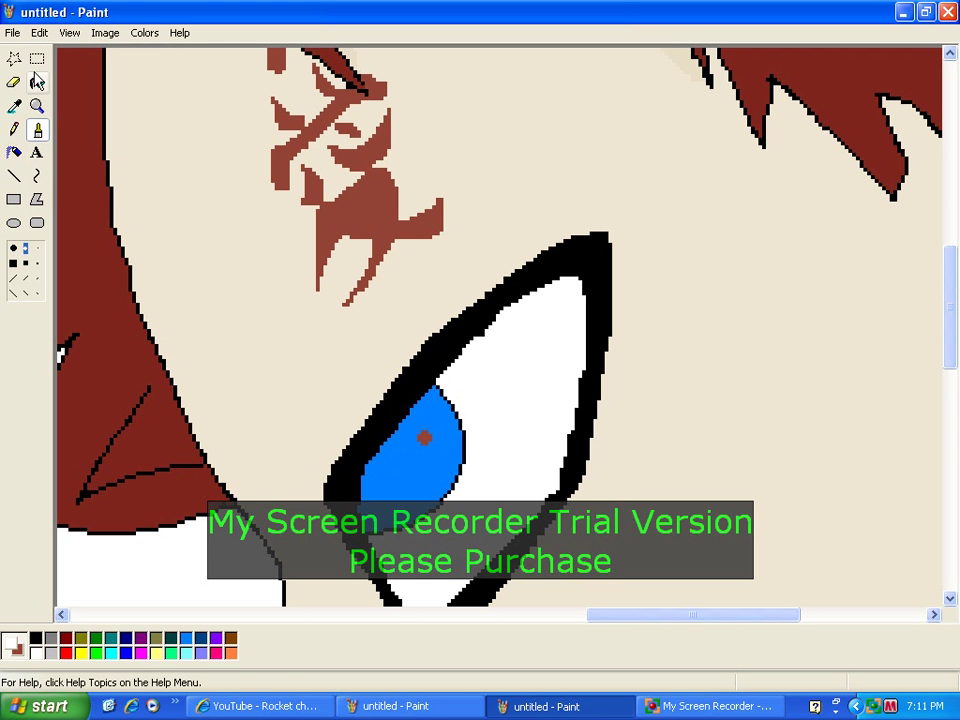
Fill the iris and the reddish brown dot inside it with white, and select dark red as the foreground colour
left_click(37, 84)
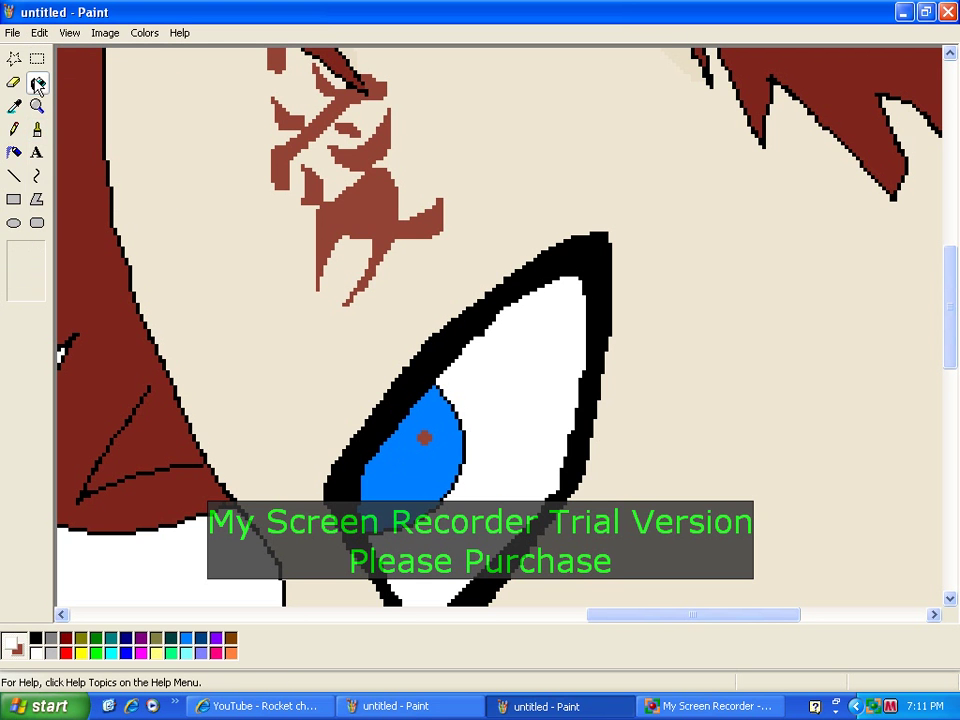
left_click(411, 475)
left_click(423, 437)
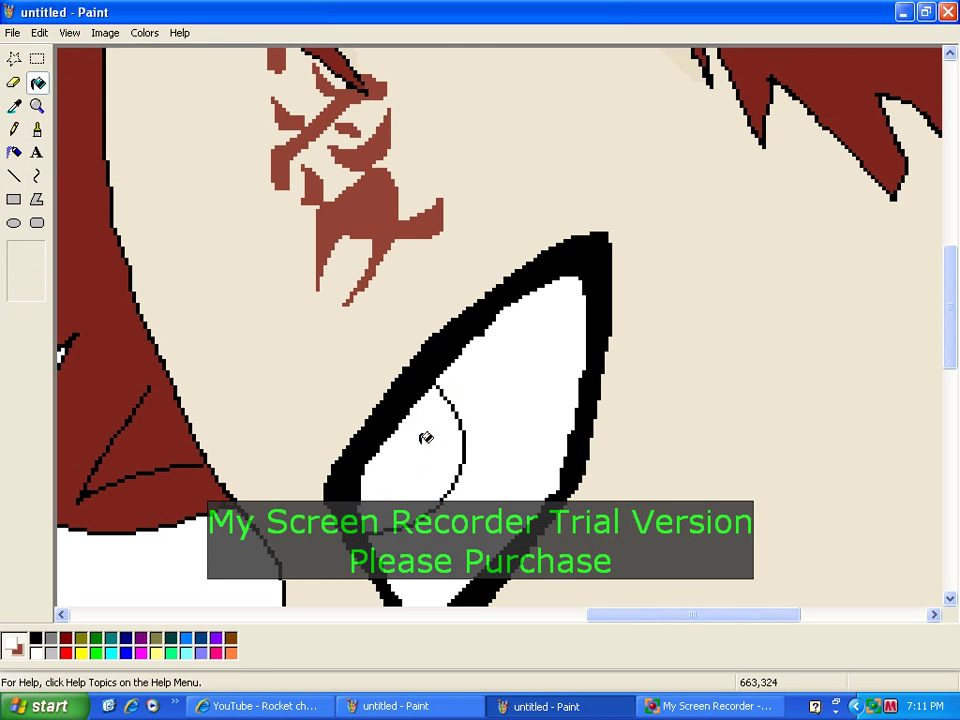
left_click(63, 642)
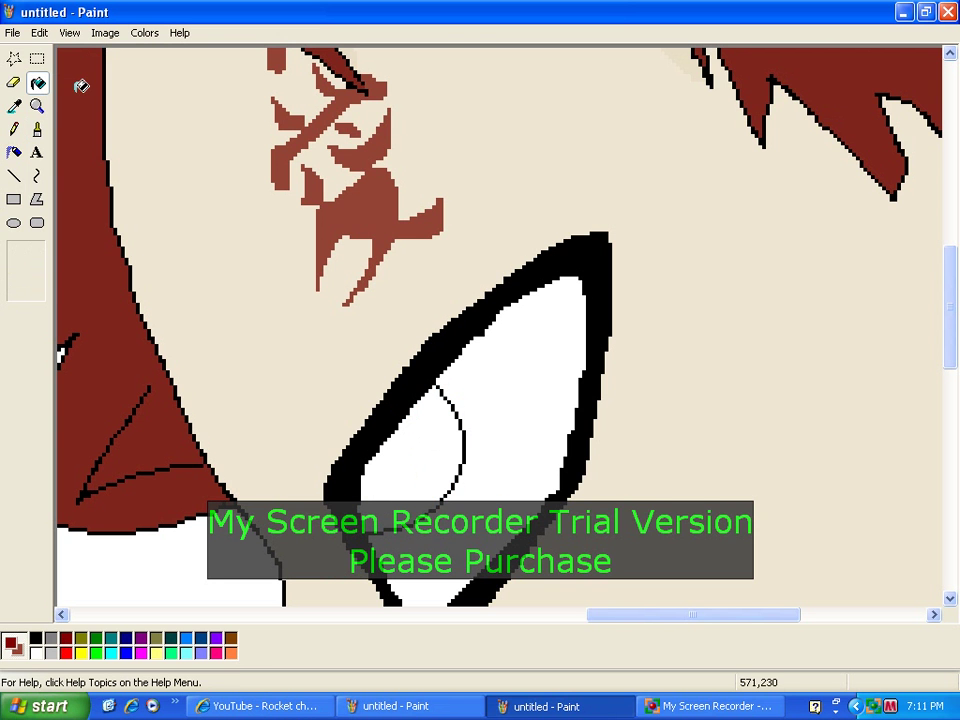
Fill the iris with dark red
left_click(407, 435)
scroll(393, 405, "down", 4)
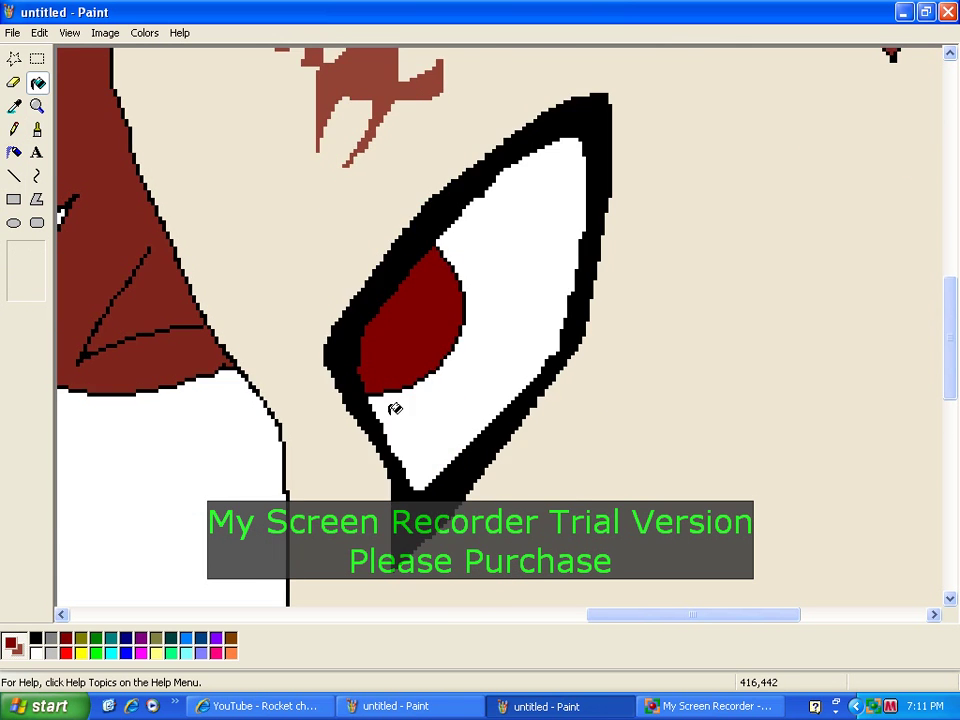
scroll(395, 409, "up", 1)
scroll(380, 398, "up", 2)
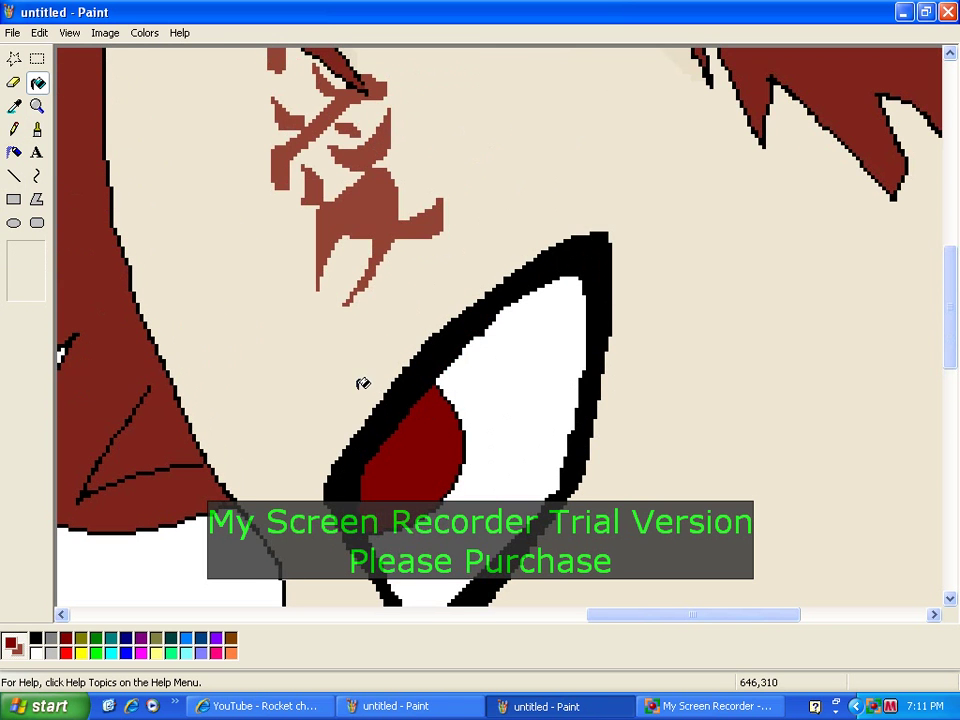
Outline a pupil in black with the Pencil along the iris's inner edge and fill it with black
left_click(16, 131)
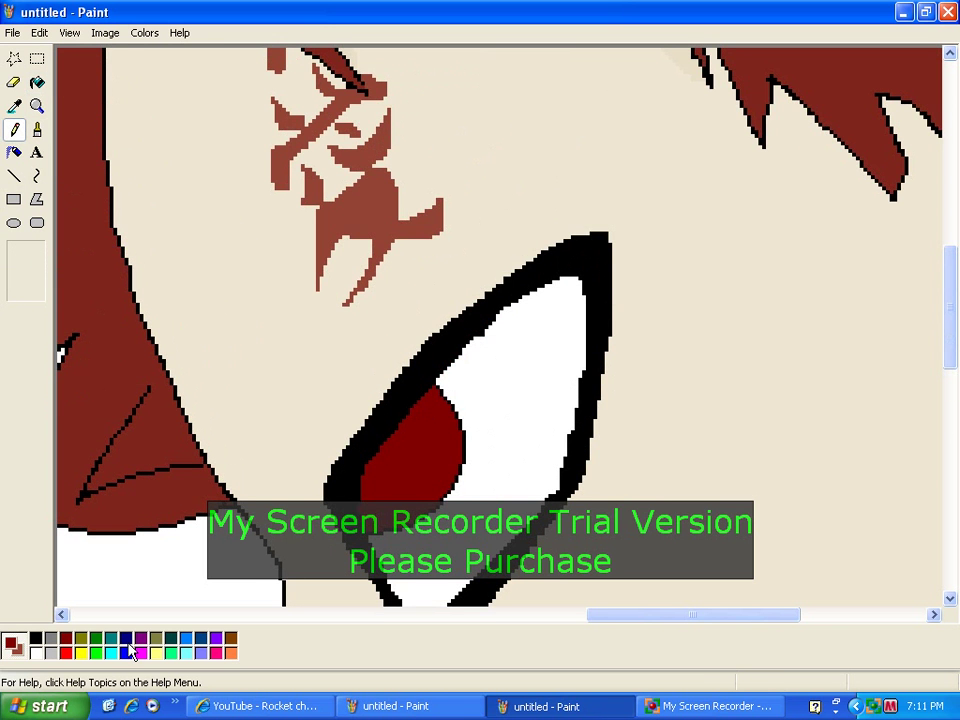
left_click(35, 637)
mouse_move(391, 436)
left_mouse_down()
mouse_move(392, 428)
mouse_move(399, 460)
mouse_move(367, 496)
left_mouse_up()
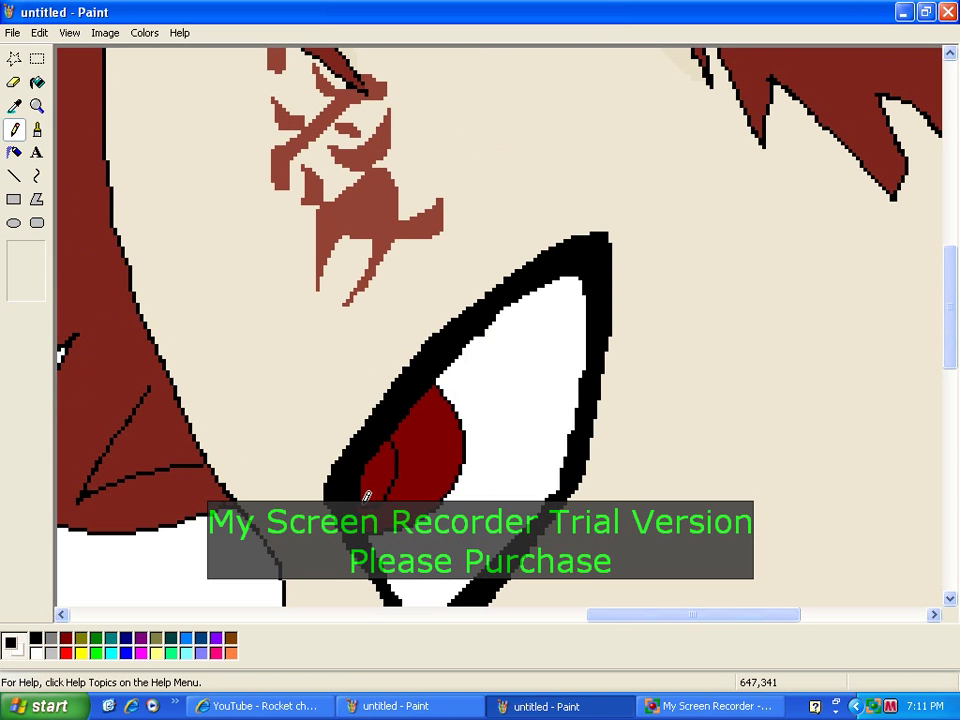
left_click(37, 82)
left_click(388, 458)
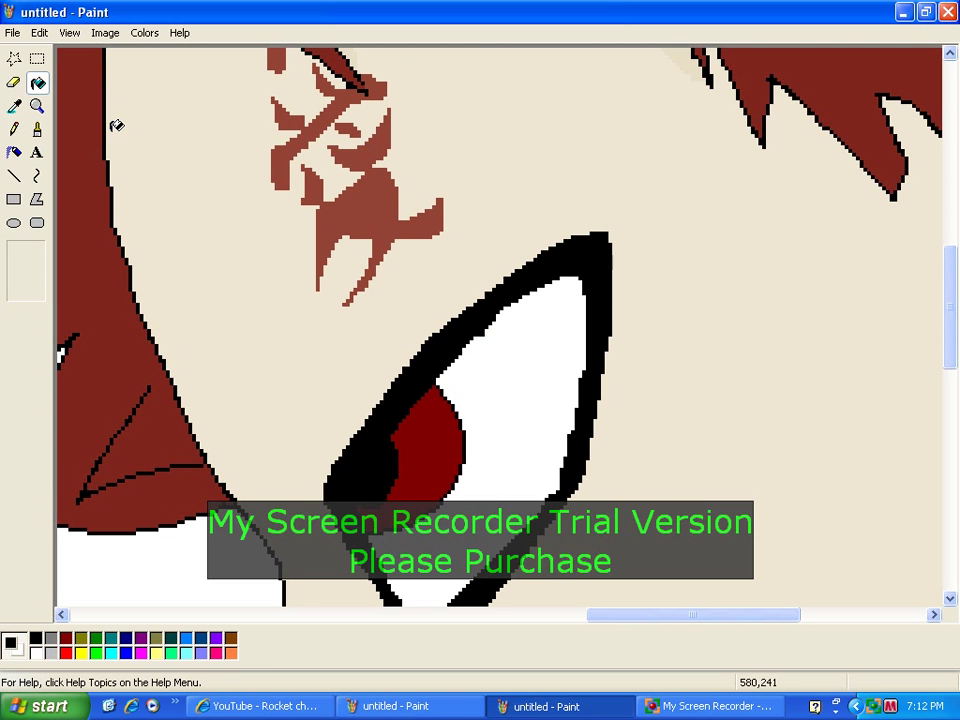
scroll(100, 199, "down", 3)
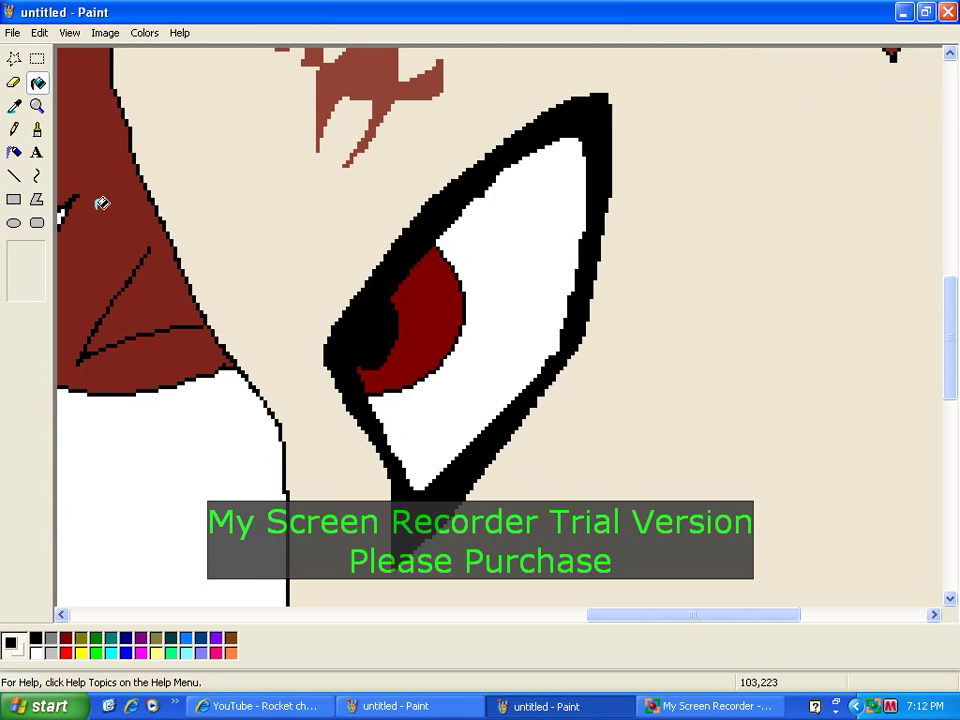
left_click(36, 106)
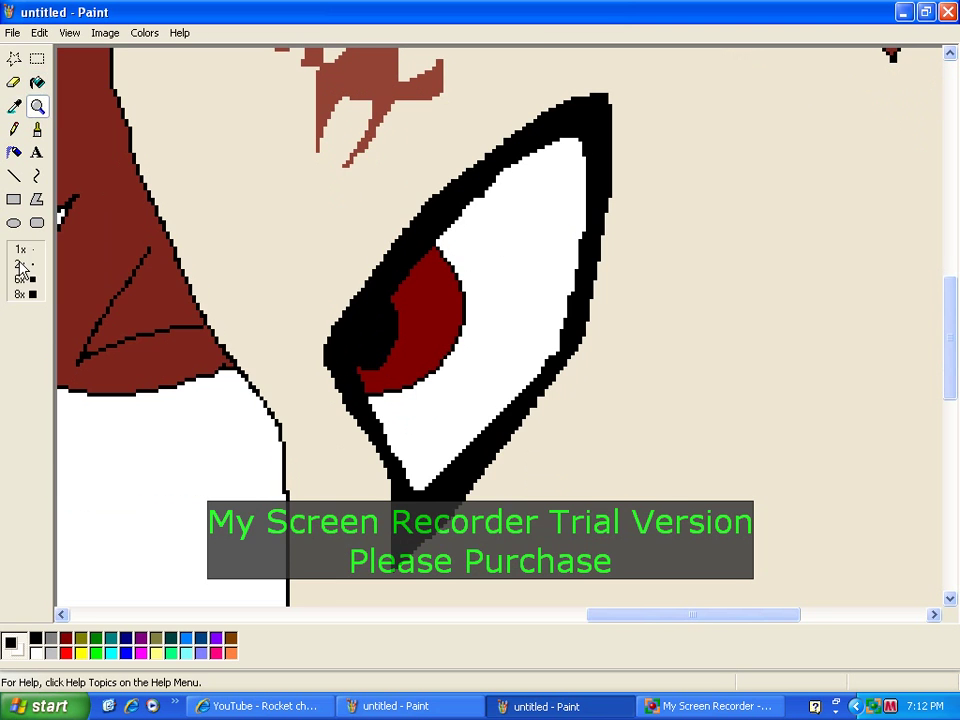
left_click(22, 249)
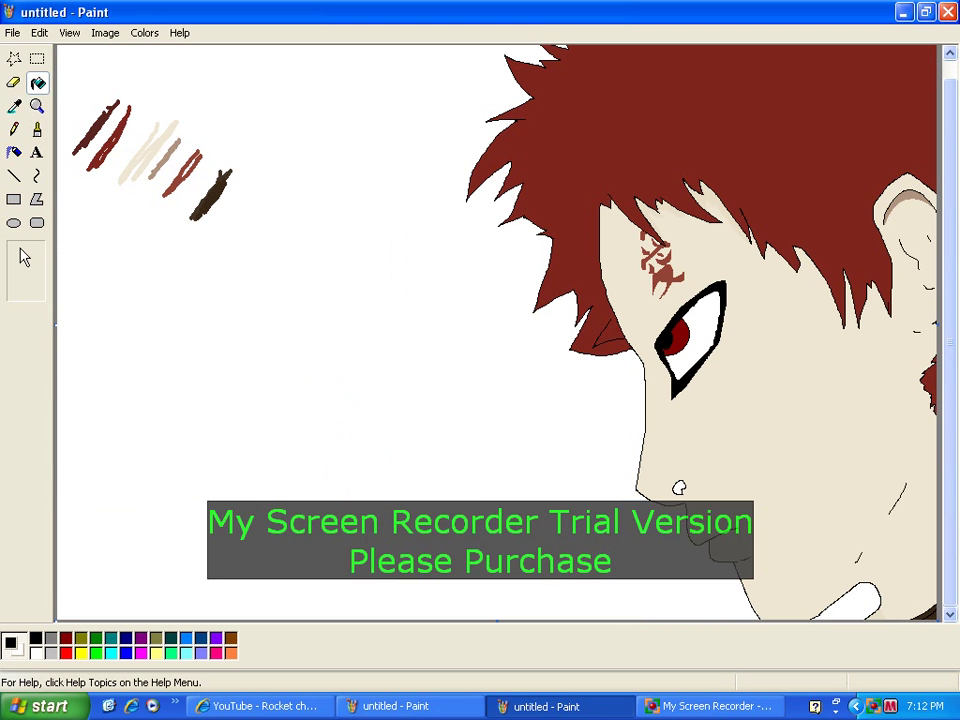
Undo the black pupil and the dark red fill of the iris
left_click(39, 32)
left_click(47, 51)
left_click(39, 32)
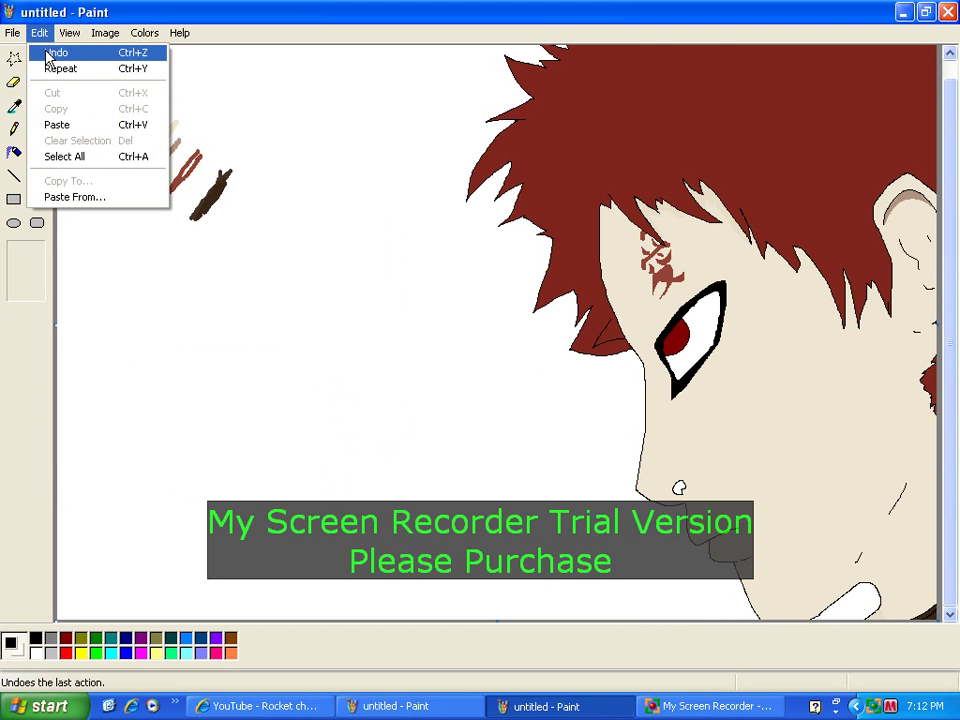
left_click(47, 51)
Fill the iris with bright blue
left_click(36, 106)
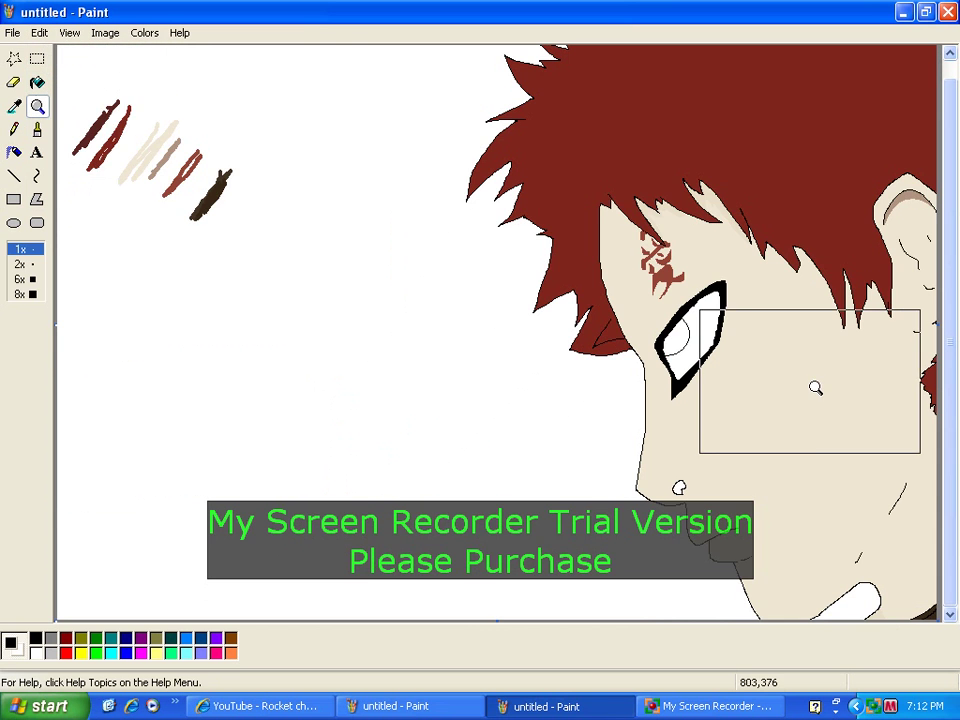
left_click(716, 340)
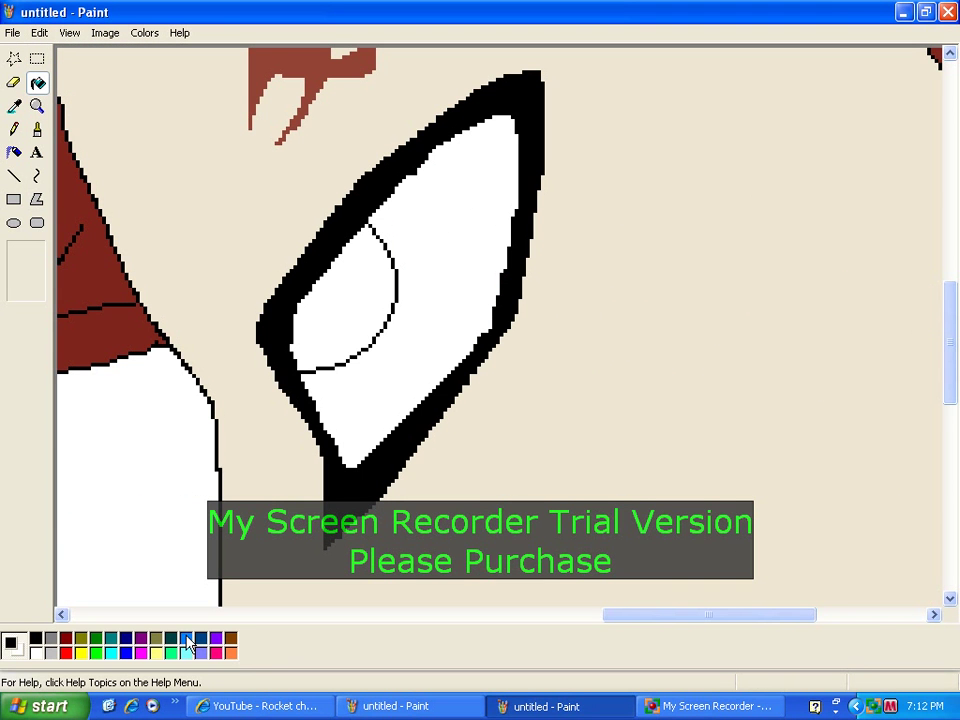
left_click(127, 653)
left_click(325, 350)
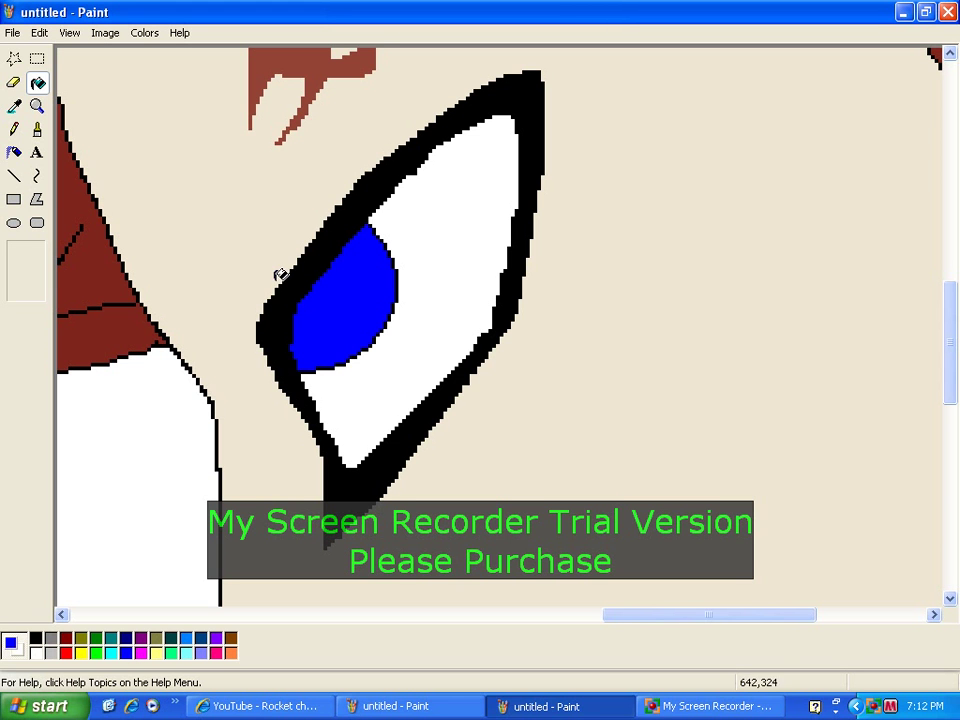
Paint a white highlight dot on the iris with the medium round brush and a tiny one below it with the smallest round brush
left_click(39, 131)
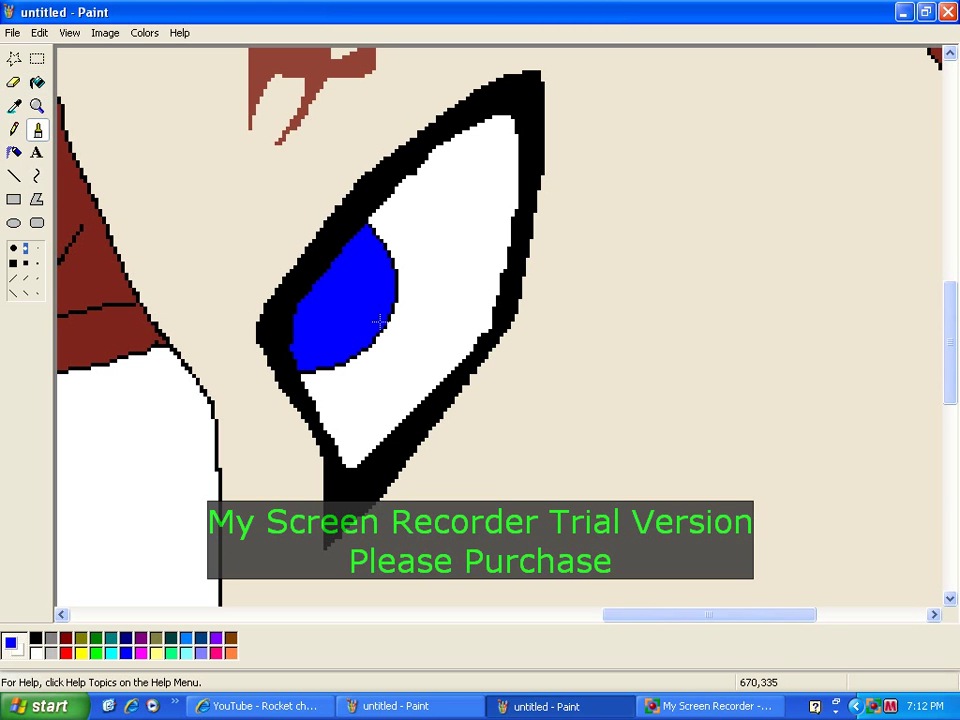
right_click(341, 276)
left_click(37, 248)
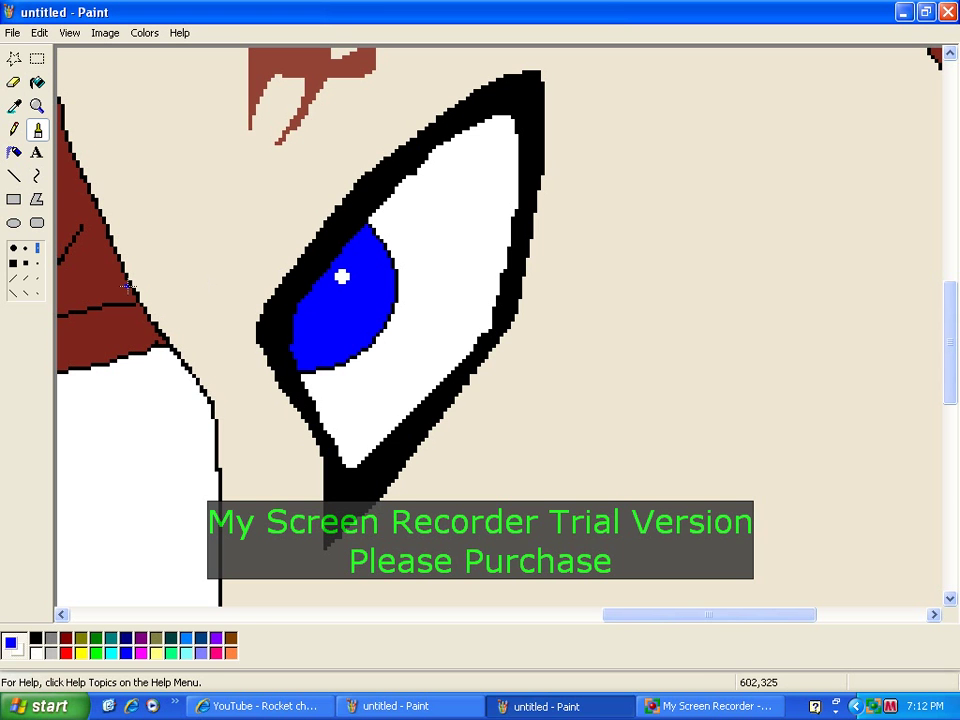
right_click(337, 300)
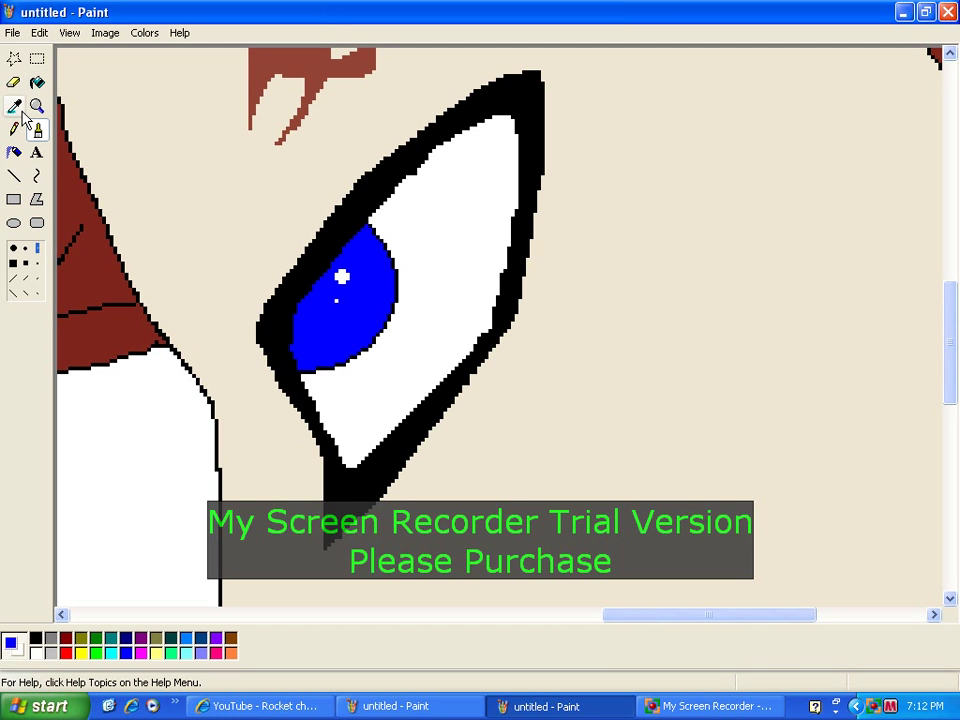
left_click(37, 106)
left_click(20, 250)
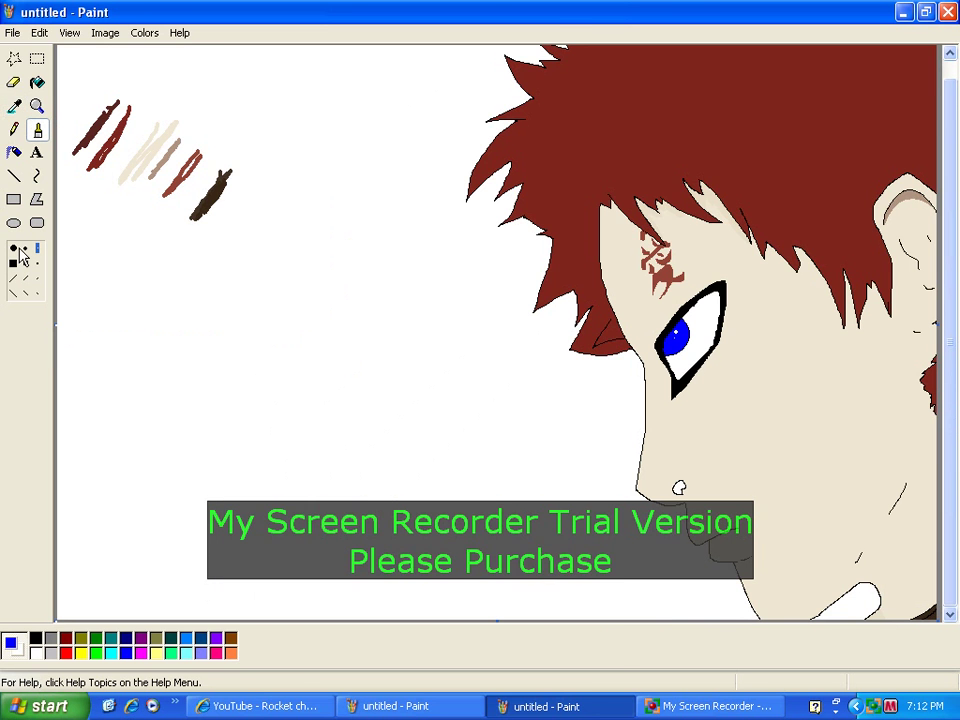
Switch to Internet Explorer and search Bing for "garra pics"
left_click(298, 706)
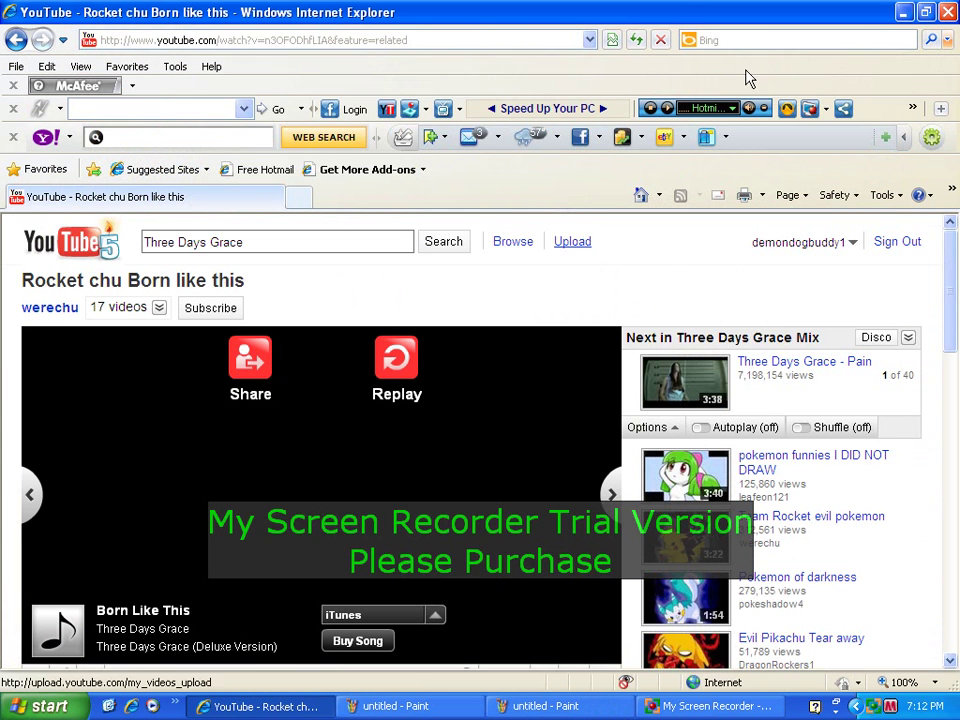
left_click(734, 42)
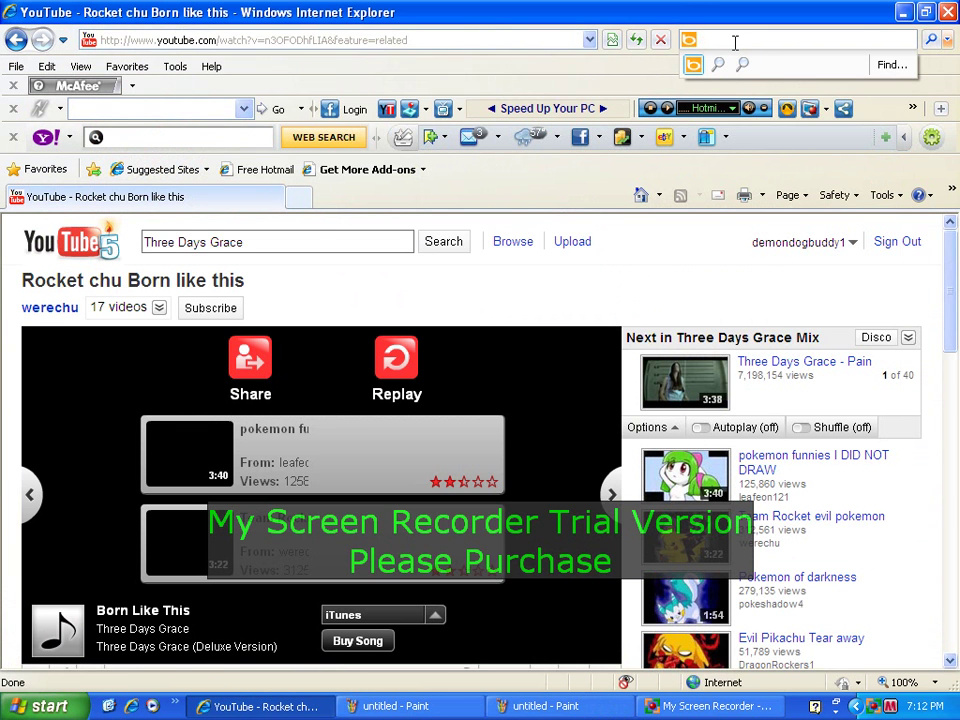
type("garra pics")
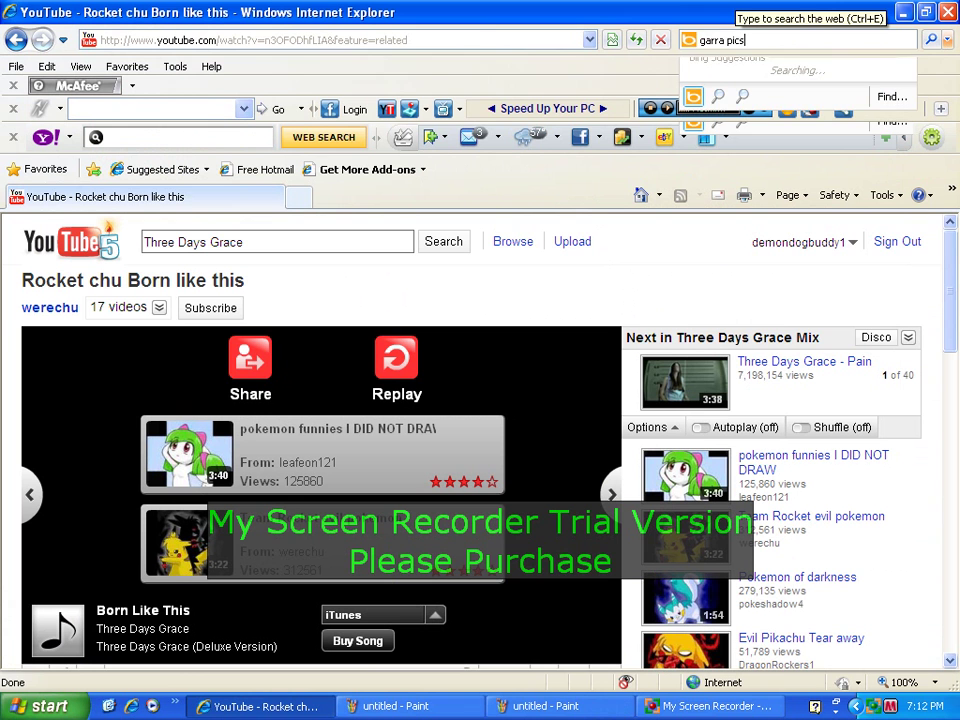
key("Return")
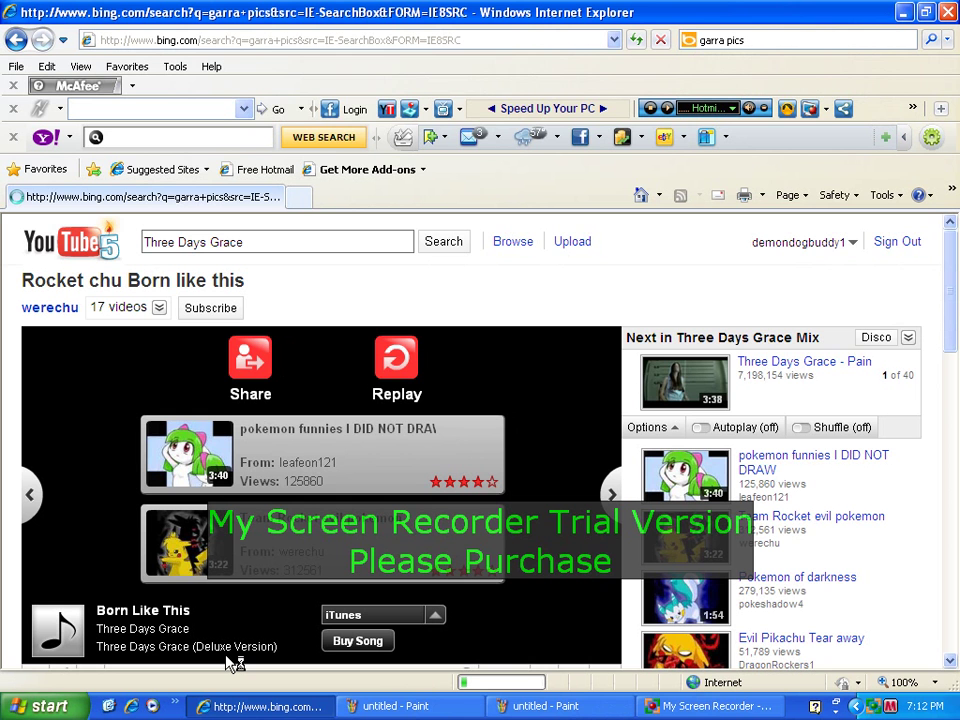
Switch back to the Paint drawing, fill the blue iris with white and fill the nostril with black
left_click(397, 710)
left_click(617, 712)
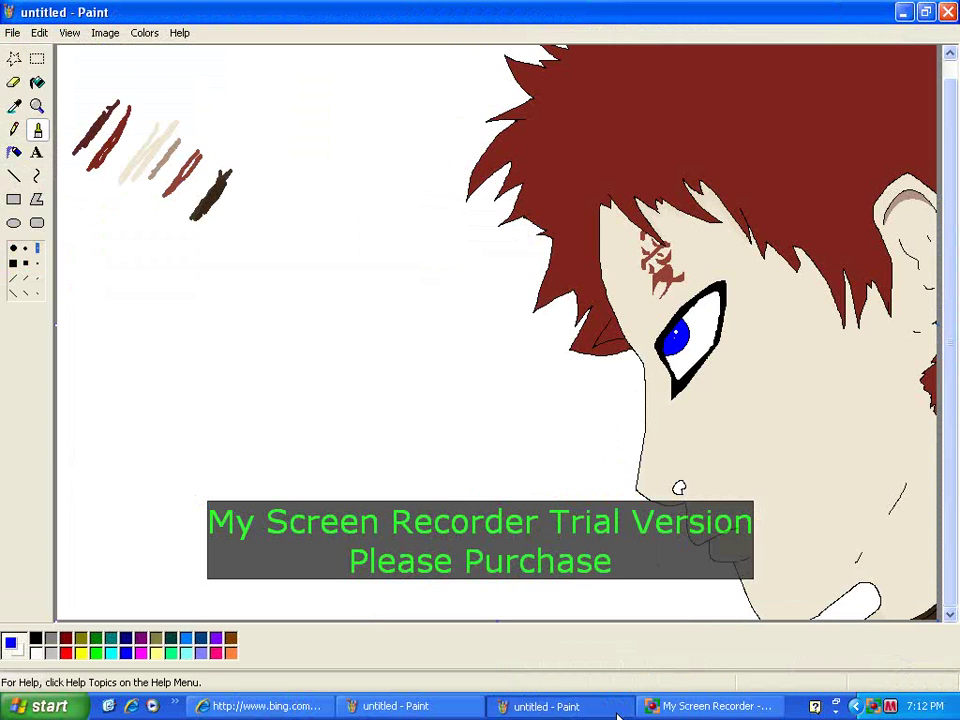
left_click(38, 85)
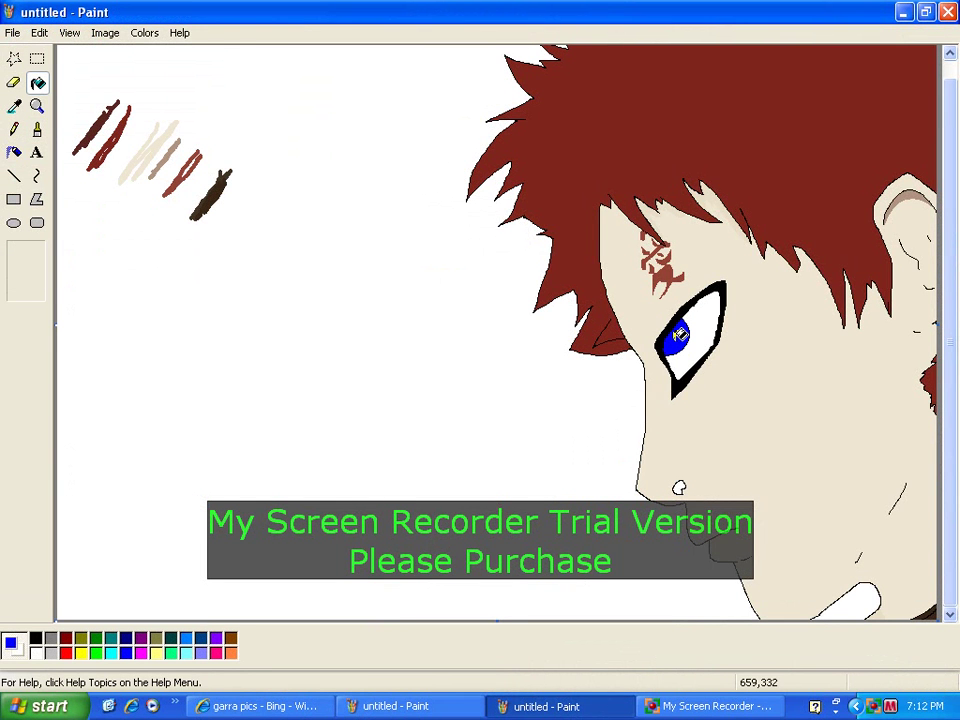
right_click(677, 335)
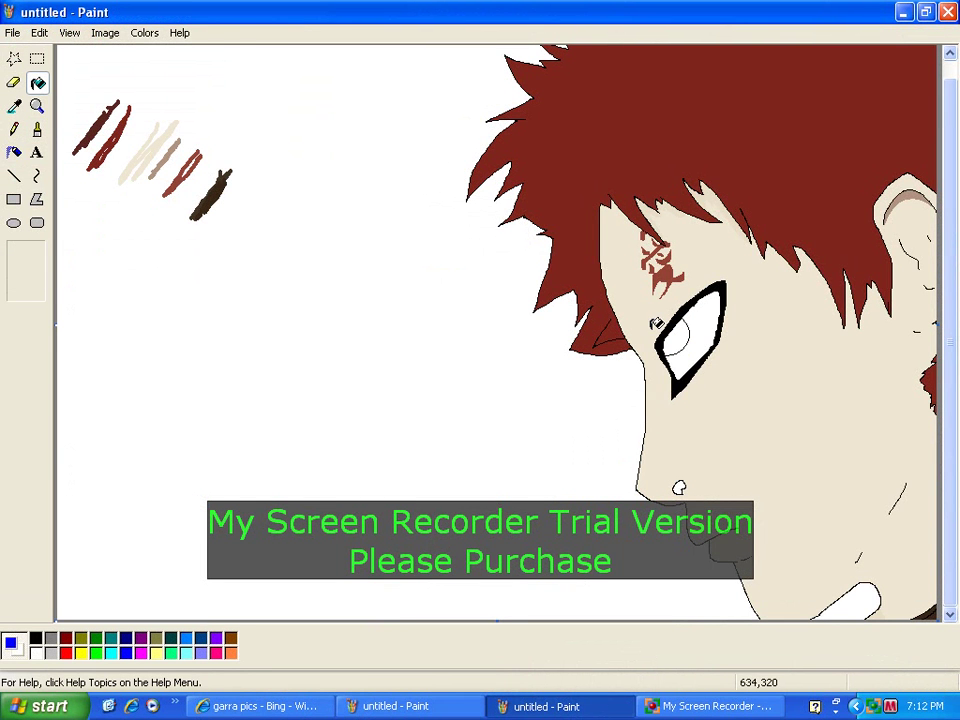
left_click(35, 638)
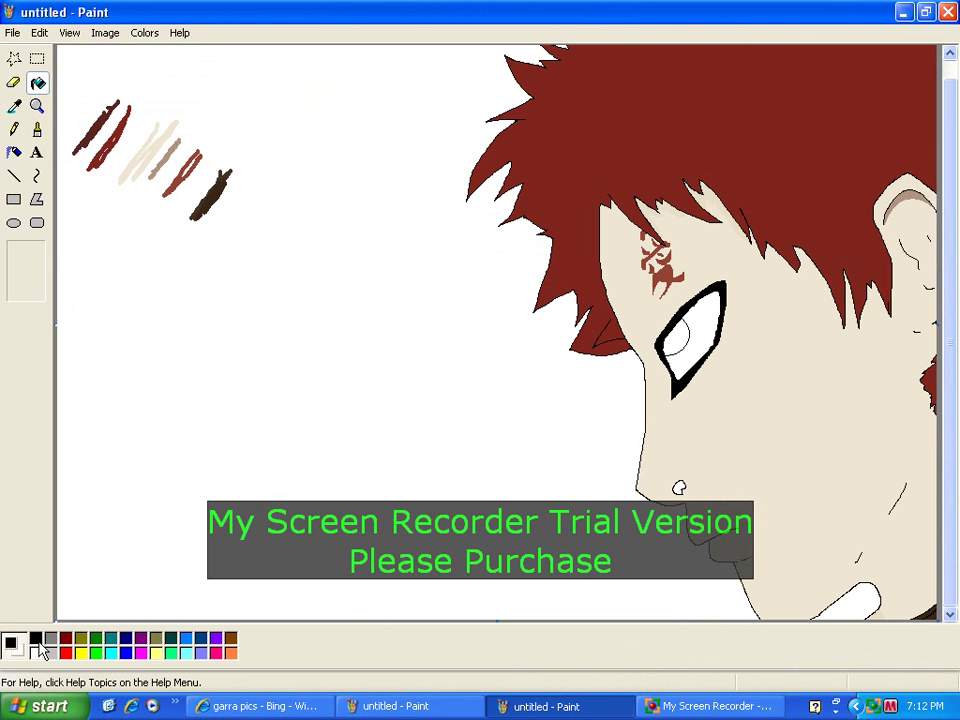
left_click(678, 488)
Switch to Internet Explorer and open the image results for "garra pics"
left_click(300, 706)
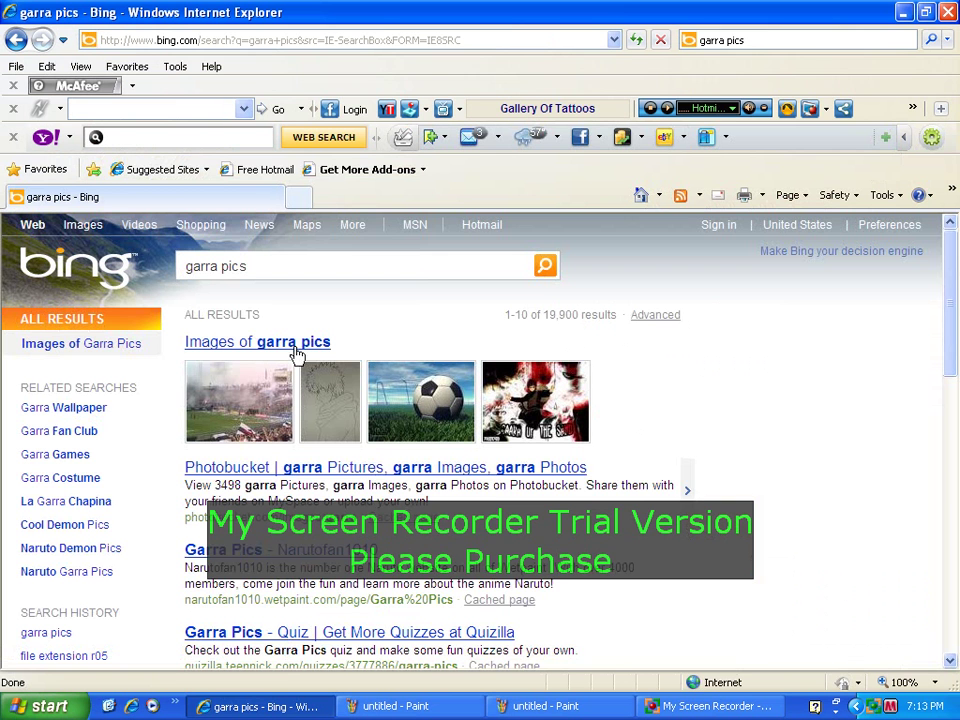
left_click(292, 348)
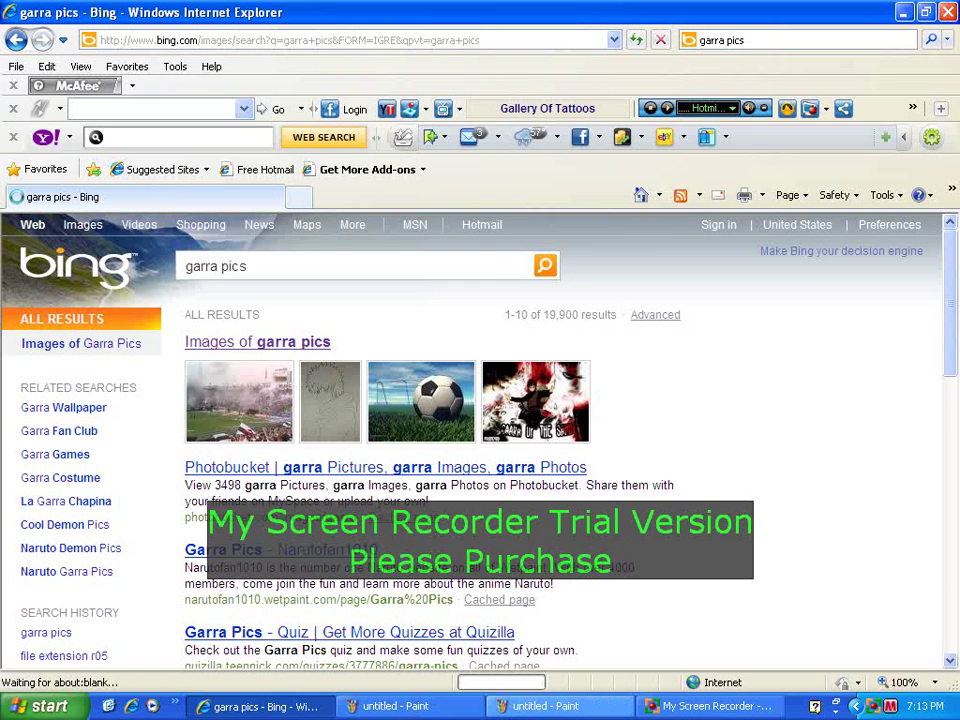
Switch back to the Paint drawing and cut a small triangular gap into the forehead mark with the Pencil, using the skin colour sampled beside it
left_click(603, 713)
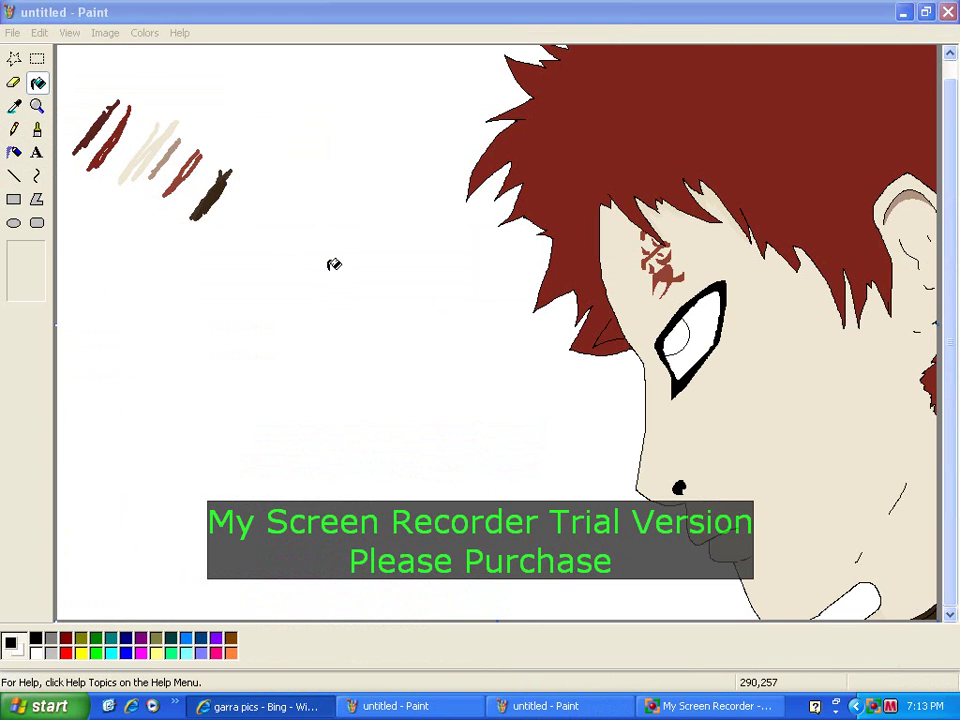
left_click(37, 106)
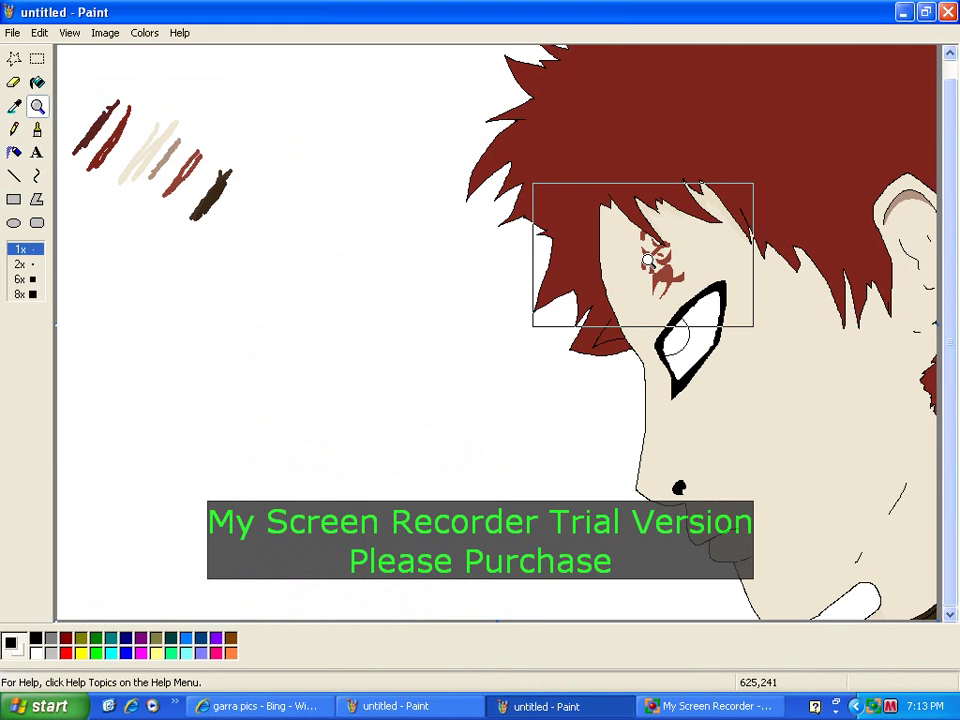
left_click(648, 258)
left_click(37, 82)
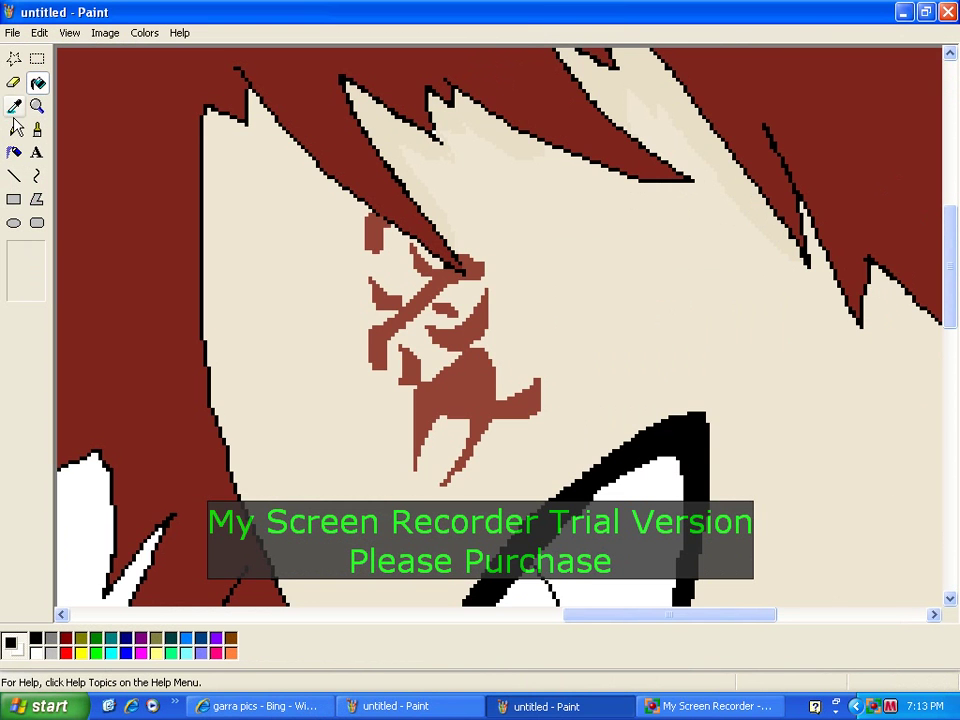
left_click(22, 136)
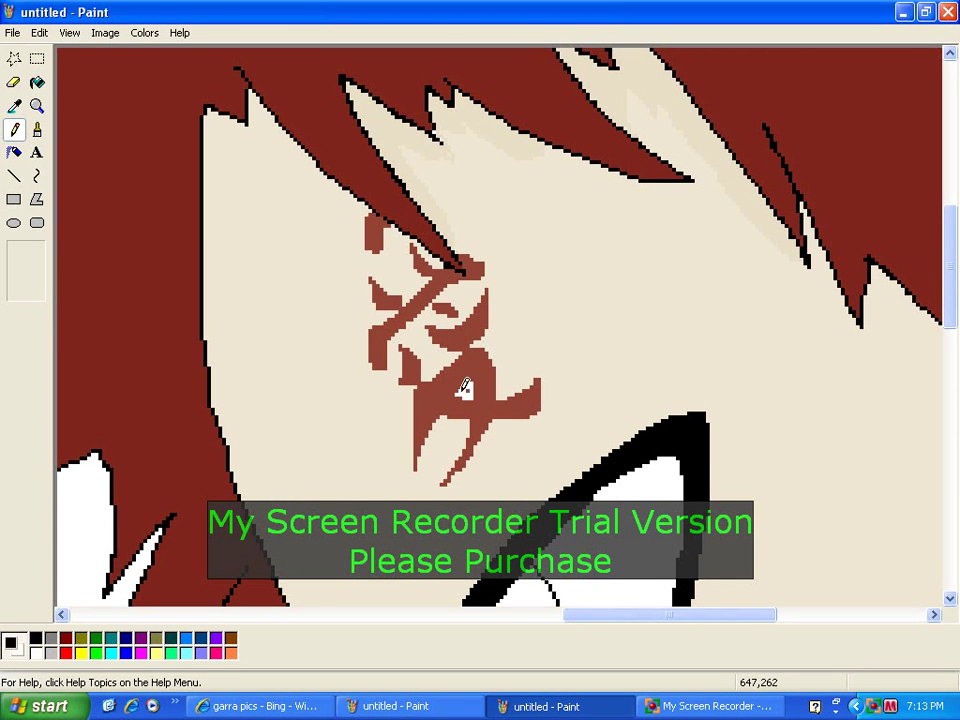
left_click(14, 106)
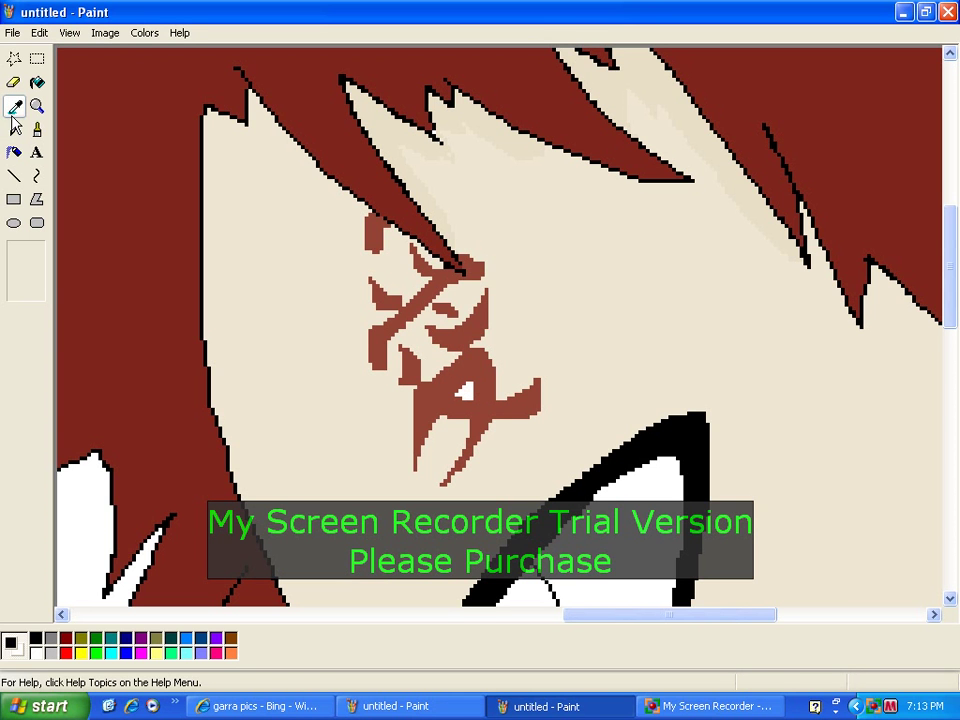
left_click(360, 315)
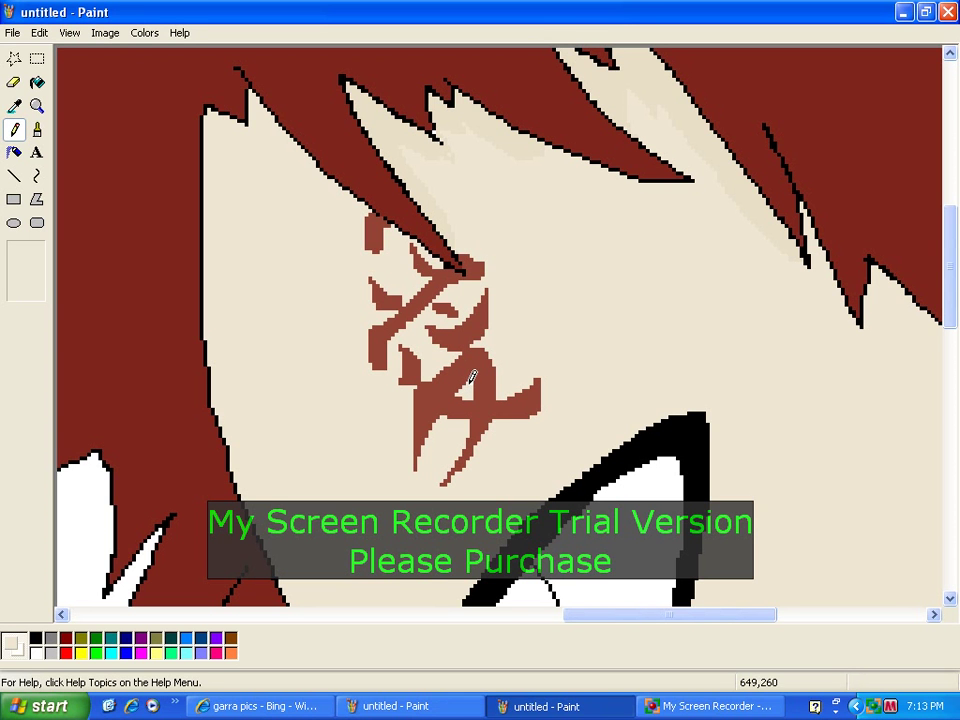
Switch to Internet Explorer and open the image result showing the red-haired character's face with the blue-green eye in close-up
left_click(400, 706)
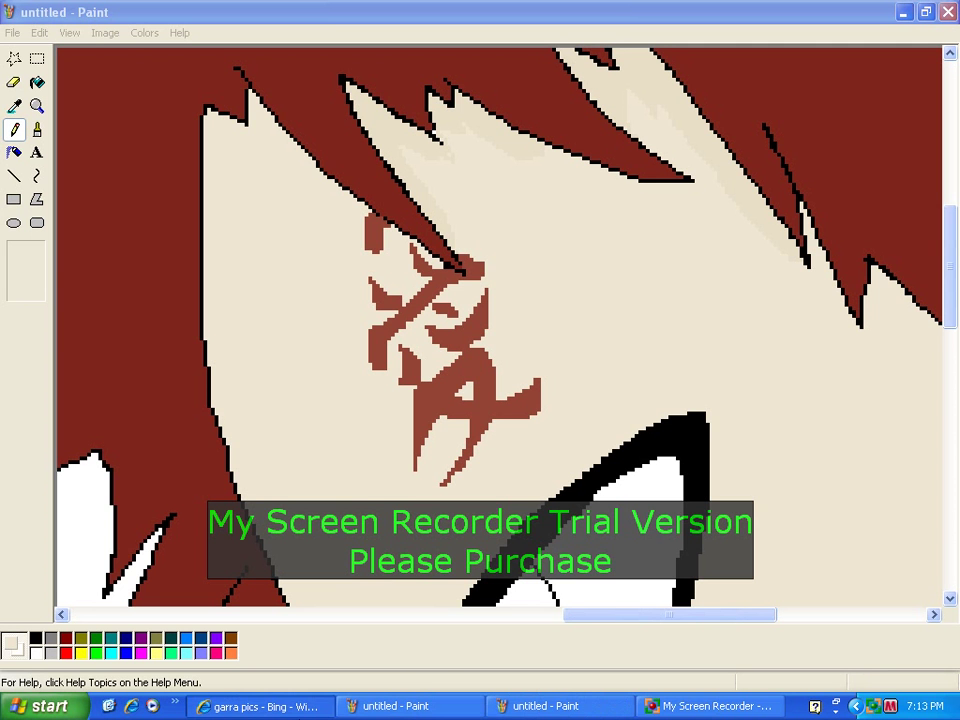
left_click(395, 706)
left_click(302, 708)
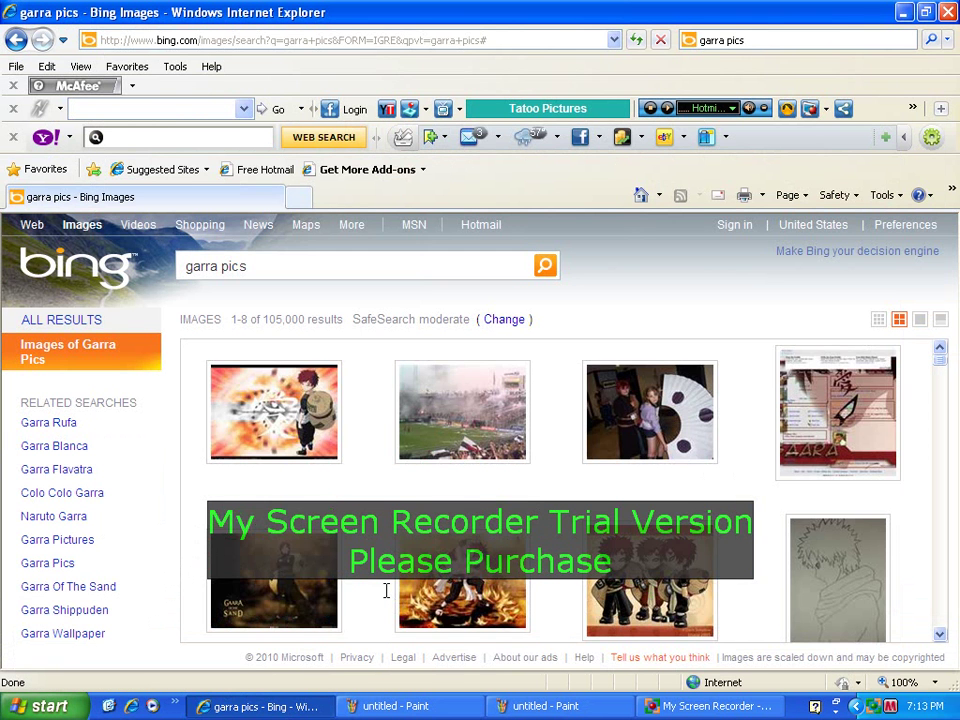
scroll(385, 590, "down", 2)
scroll(385, 590, "down", 5)
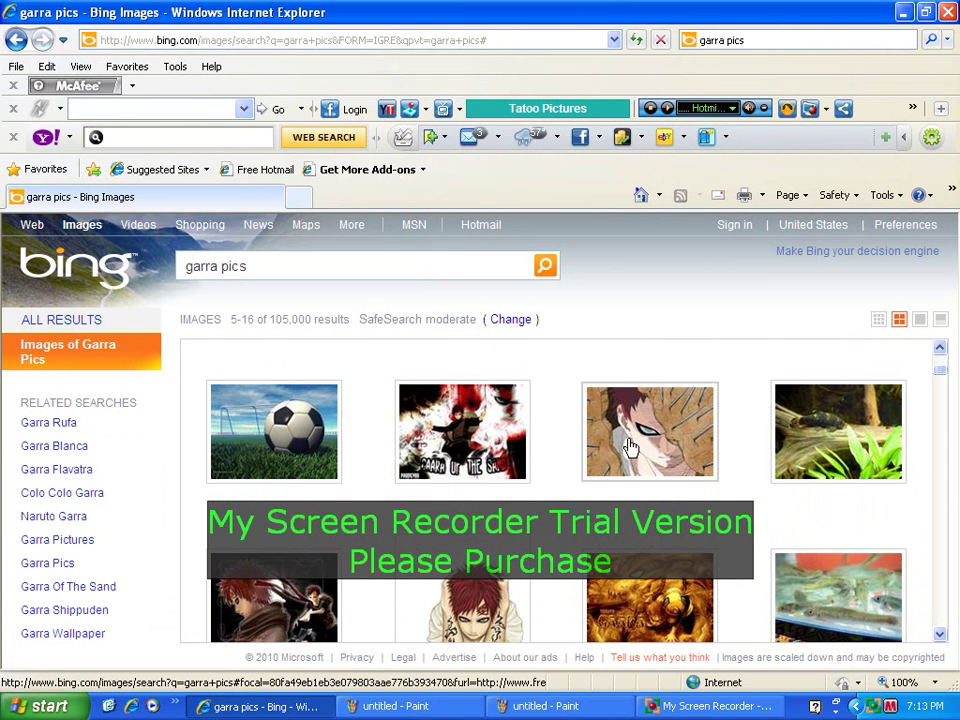
left_click(630, 447)
Switch back to the Paint drawing and fill the iris with bright blue
left_click(512, 704)
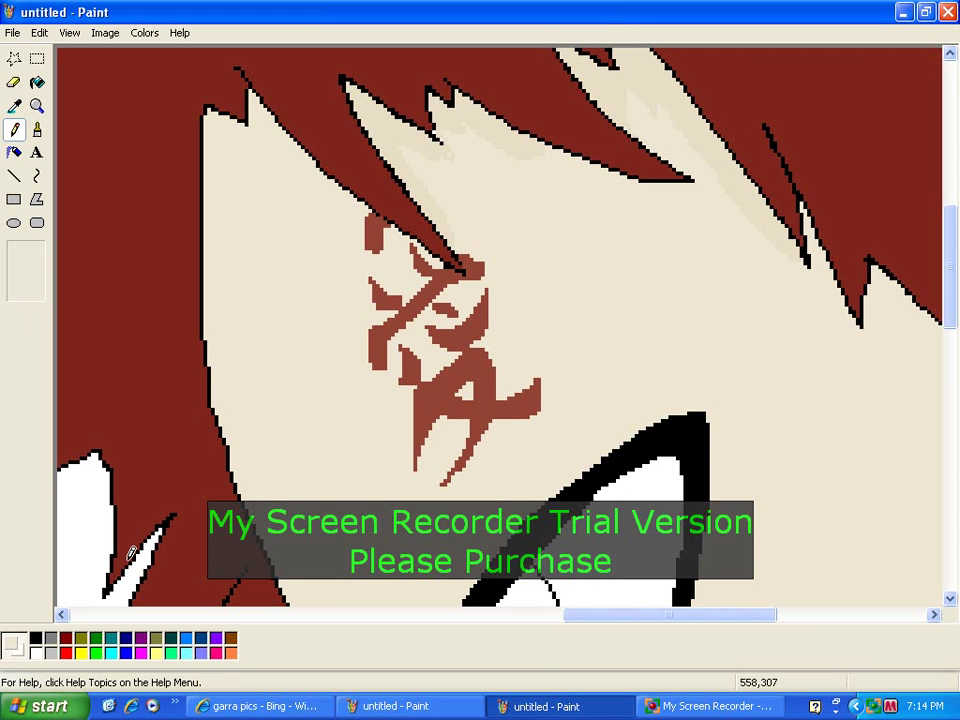
left_click(185, 637)
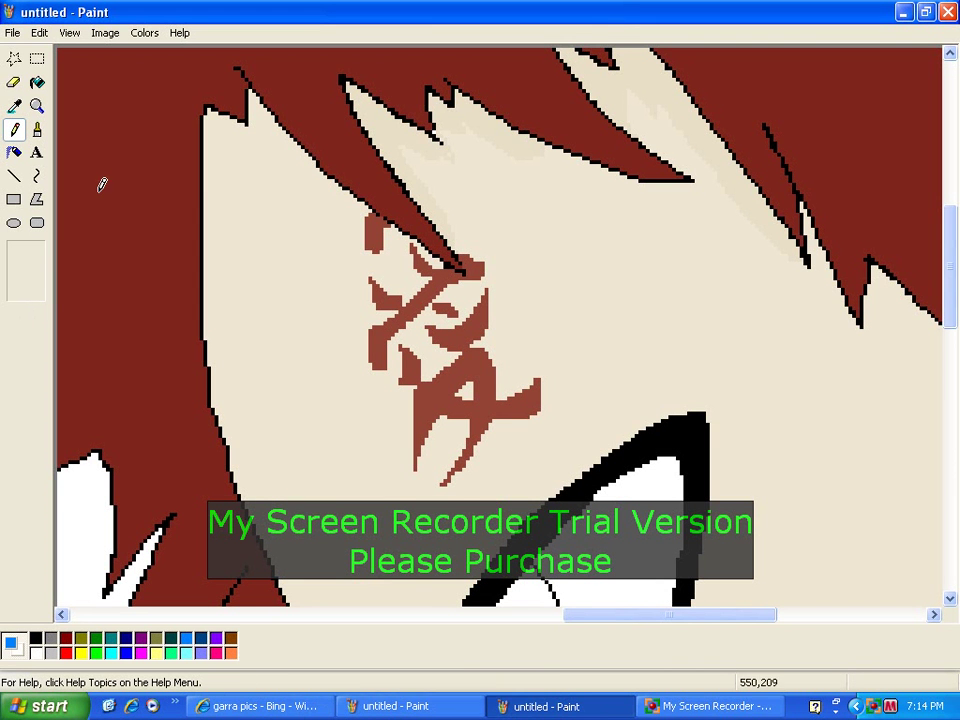
left_click(38, 84)
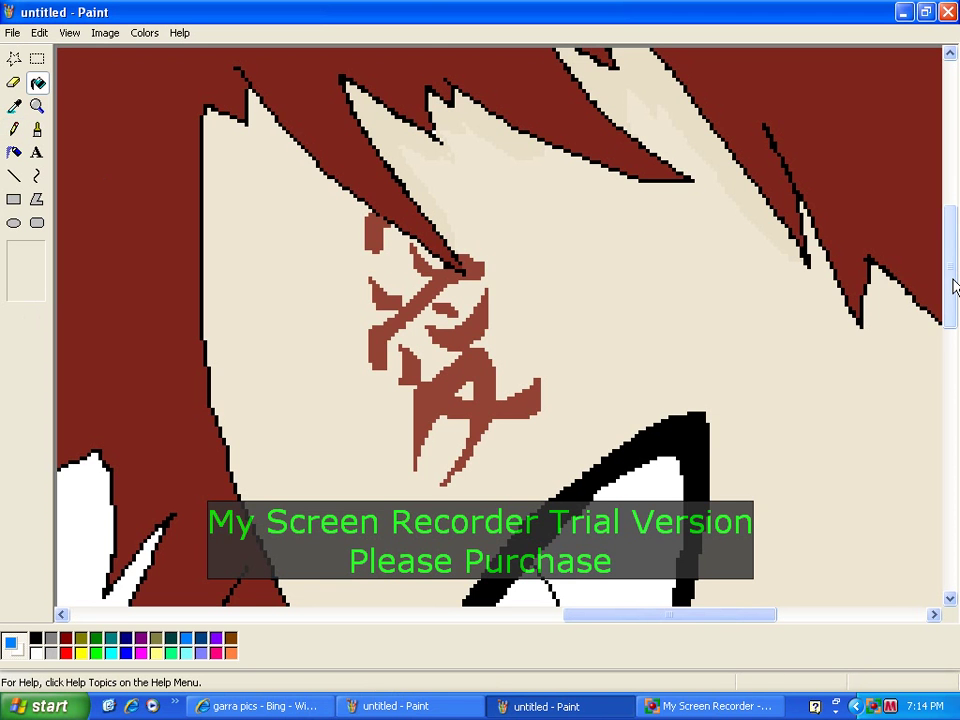
left_click_drag(954, 287, 954, 345)
left_click(488, 420)
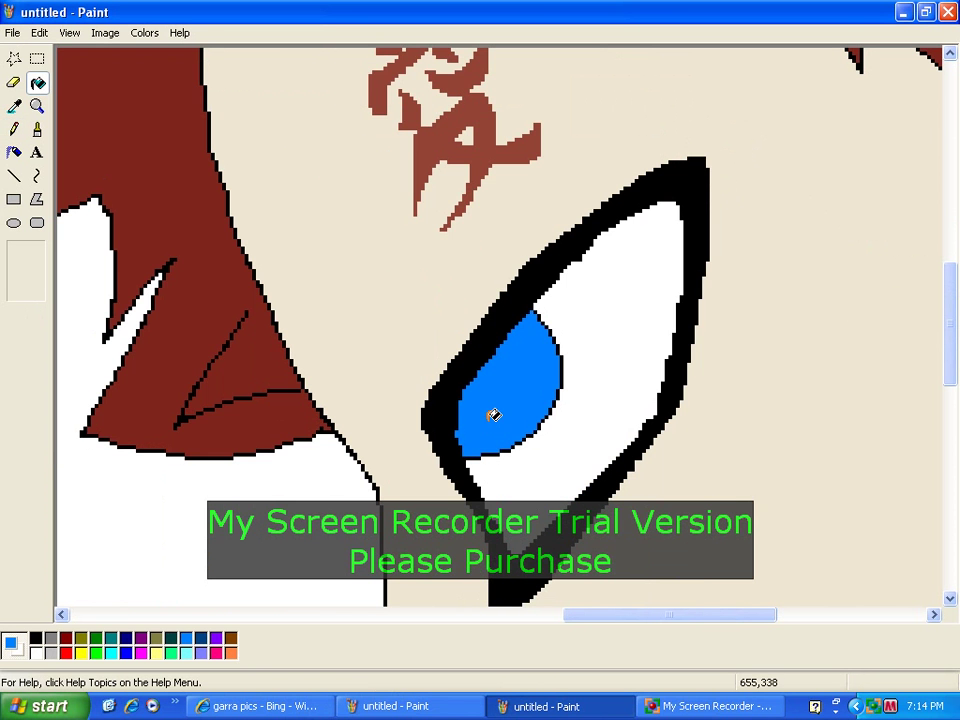
Brush a short handwritten word in blue on the white area in front of the face and erase it
left_click(284, 705)
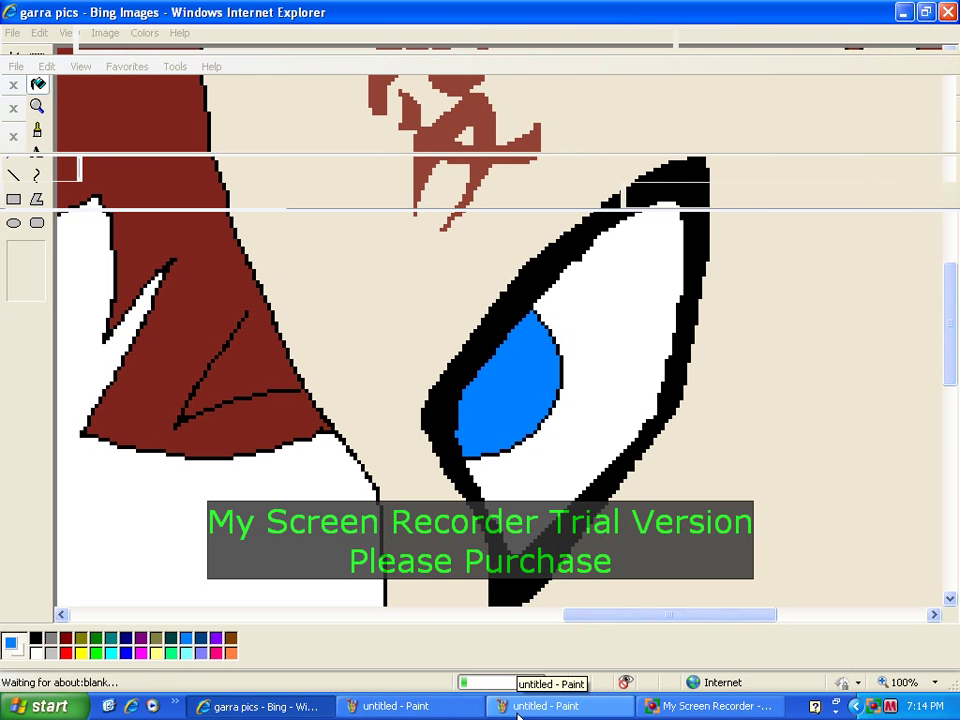
left_click(517, 708)
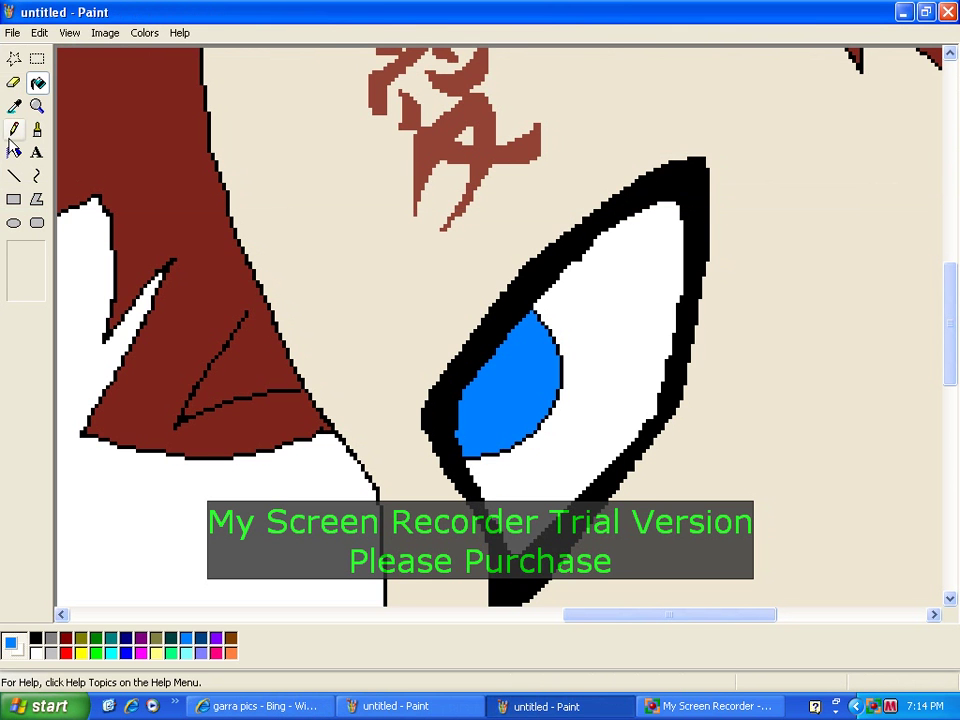
left_click(37, 129)
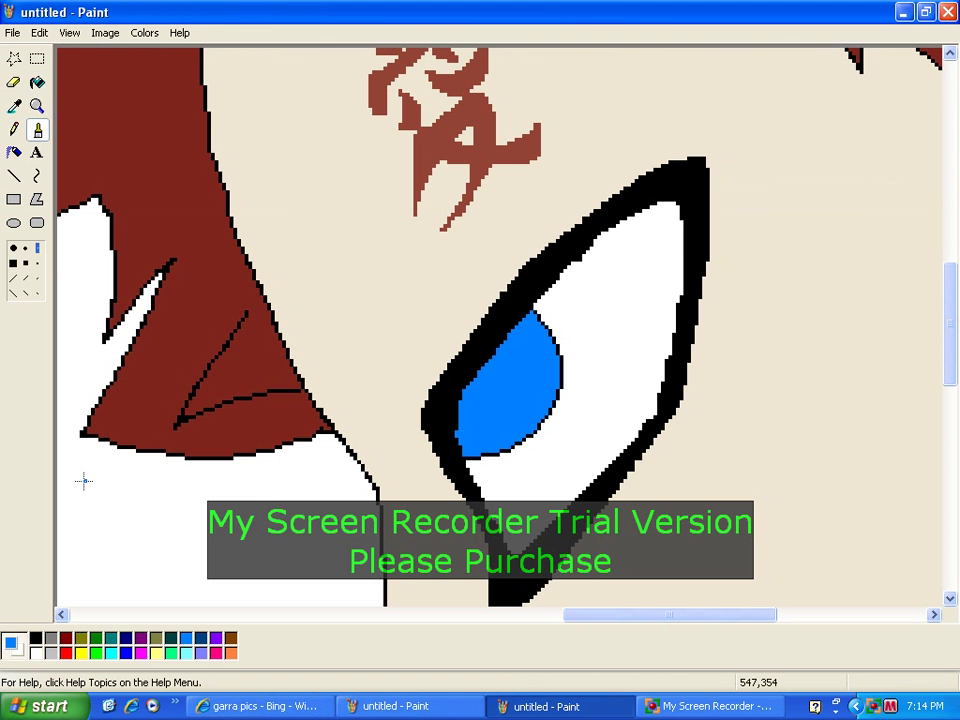
left_click(25, 250)
mouse_move(171, 512)
left_mouse_down()
mouse_move(171, 527)
mouse_move(176, 512)
mouse_move(229, 542)
mouse_move(310, 545)
left_mouse_up()
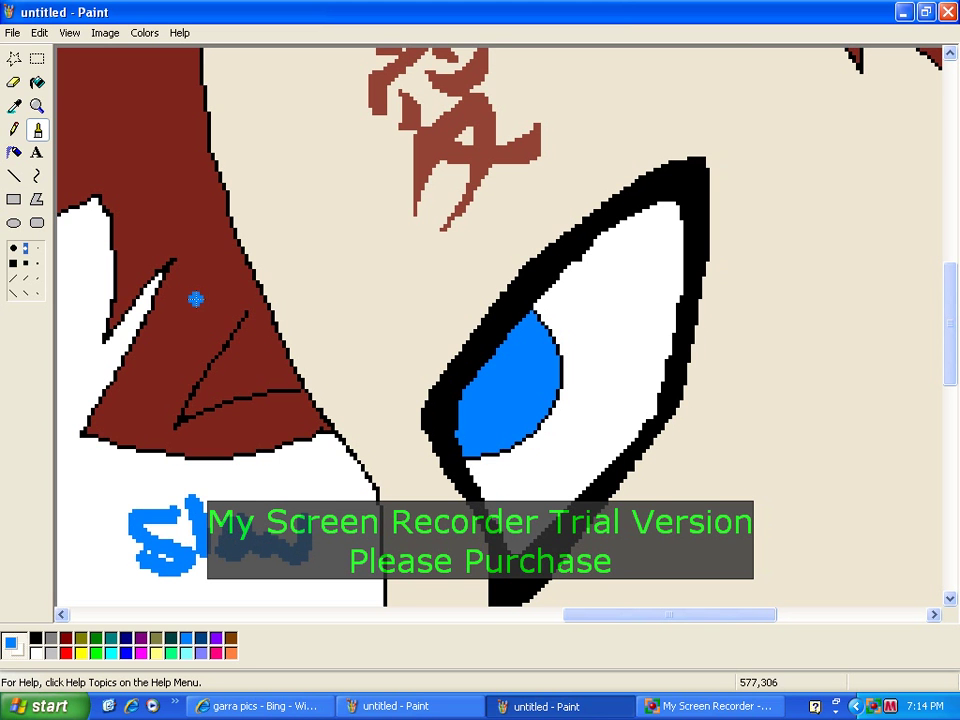
left_click(14, 82)
mouse_move(289, 562)
left_mouse_down()
mouse_move(279, 555)
mouse_move(300, 540)
mouse_move(210, 536)
mouse_move(132, 554)
mouse_move(189, 542)
mouse_move(144, 514)
left_mouse_up()
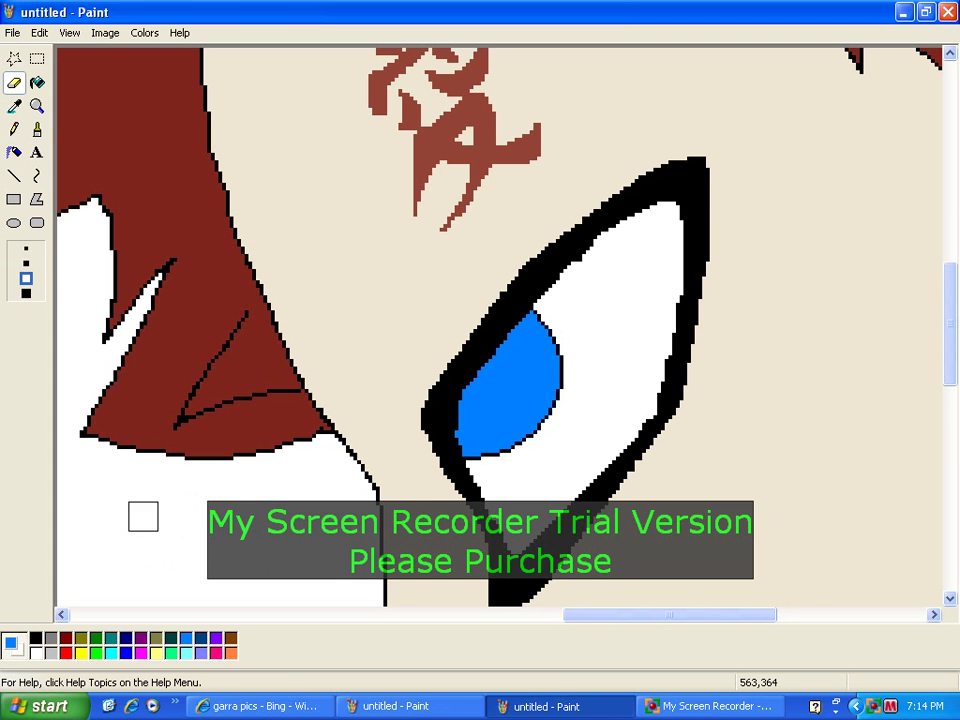
Switch to Internet Explorer and examine the eye colour in the opened reference picture
left_click(295, 704)
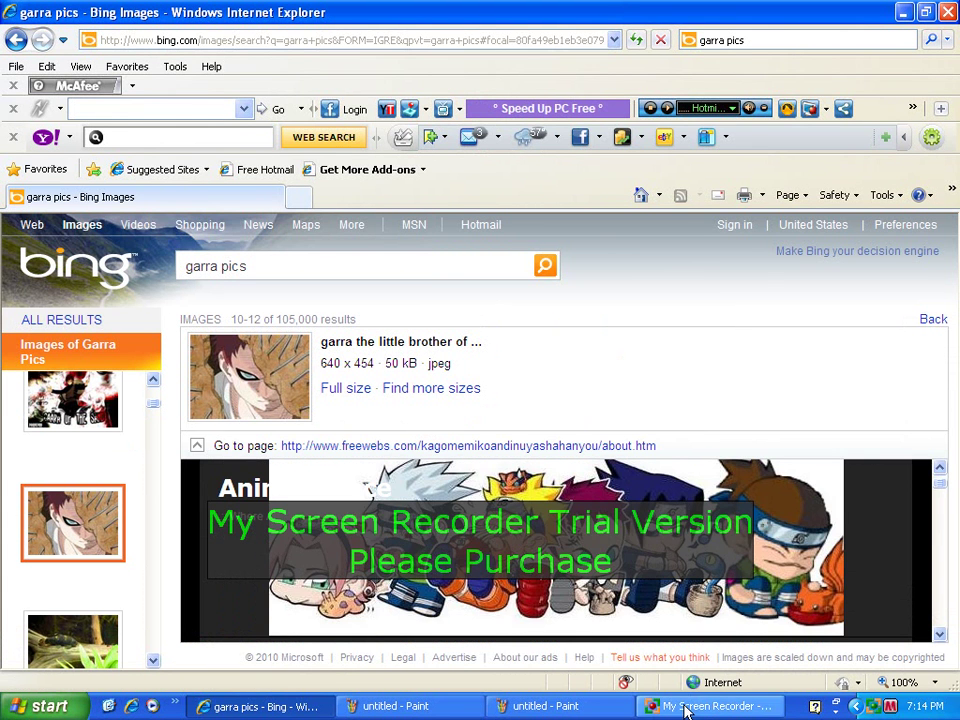
left_click(578, 710)
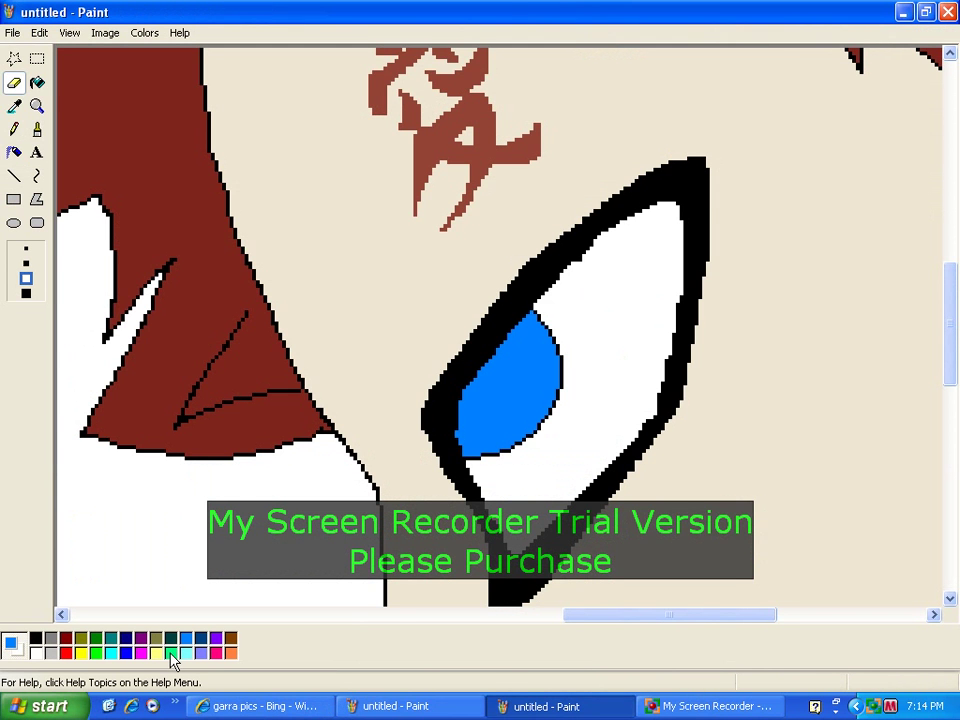
left_click(313, 709)
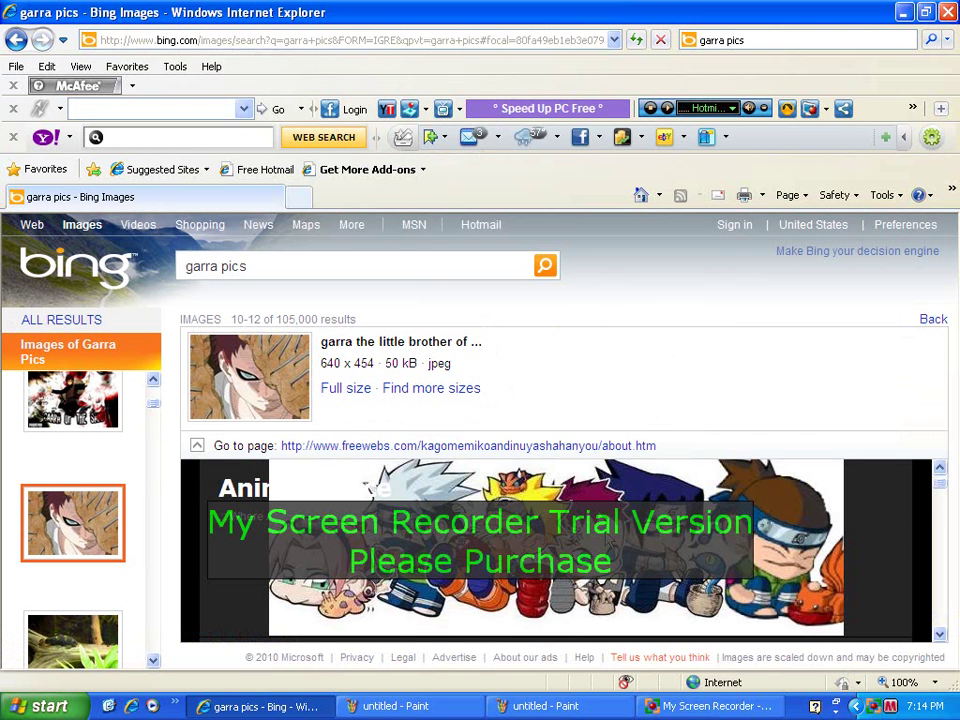
scroll(272, 487, "down", 1)
scroll(272, 487, "up", 2)
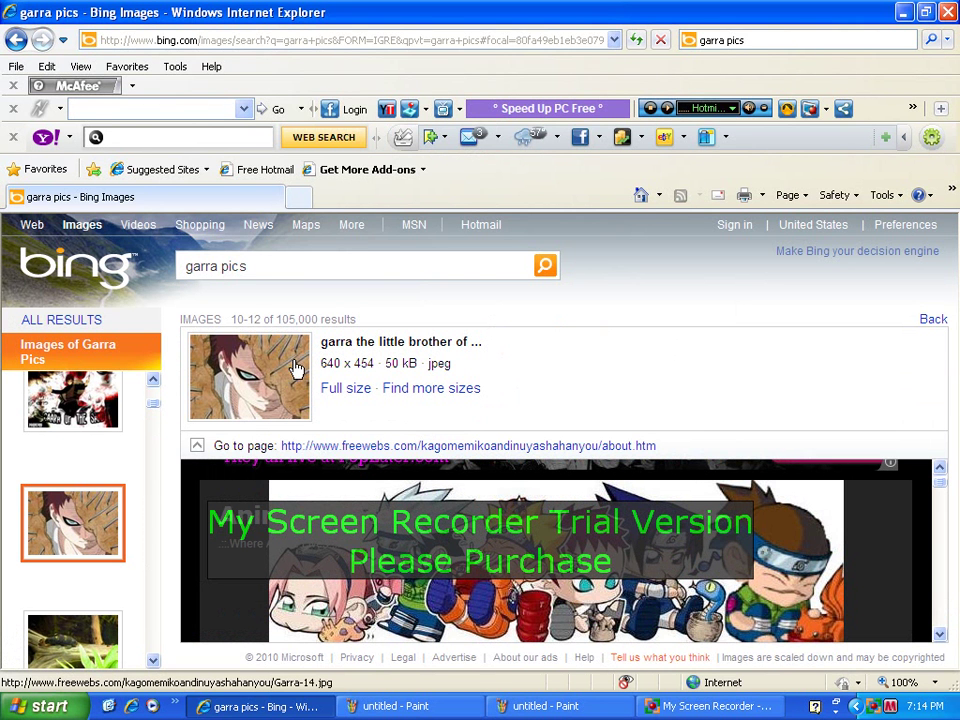
Switch back to the Paint drawing, mix a custom teal of red 0, green 185, blue 185, and fill the iris with it
left_click(545, 706)
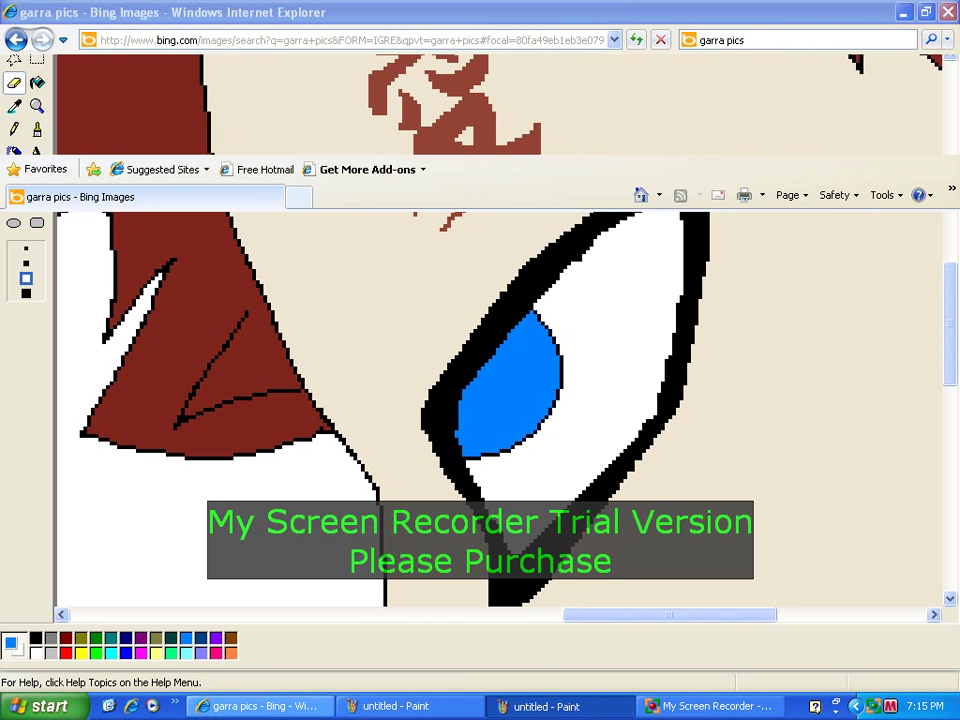
left_click(481, 706)
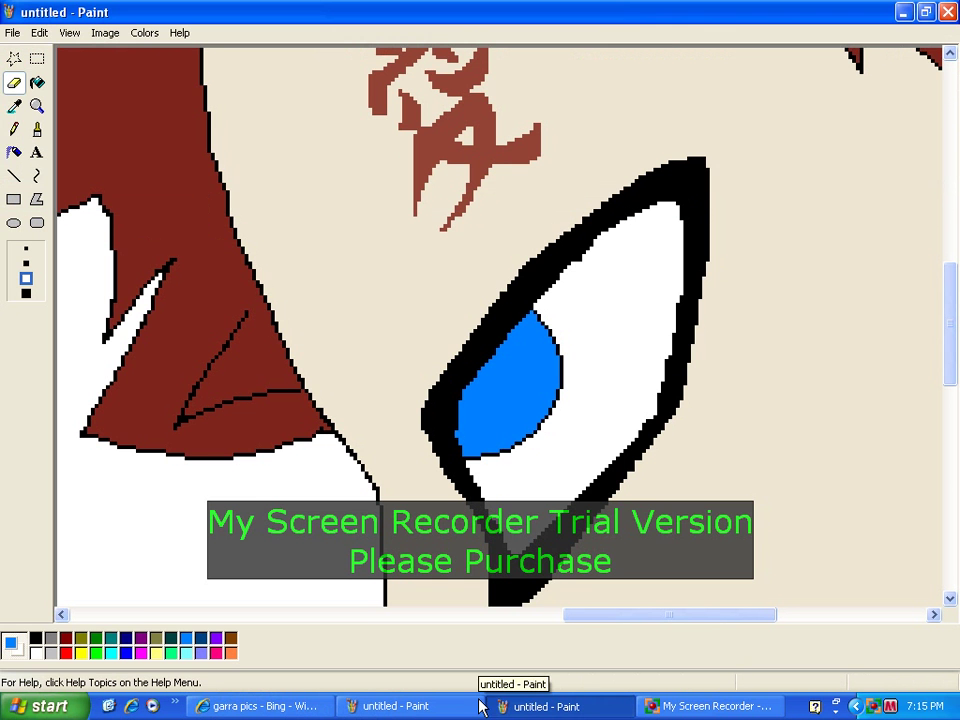
left_click(111, 652)
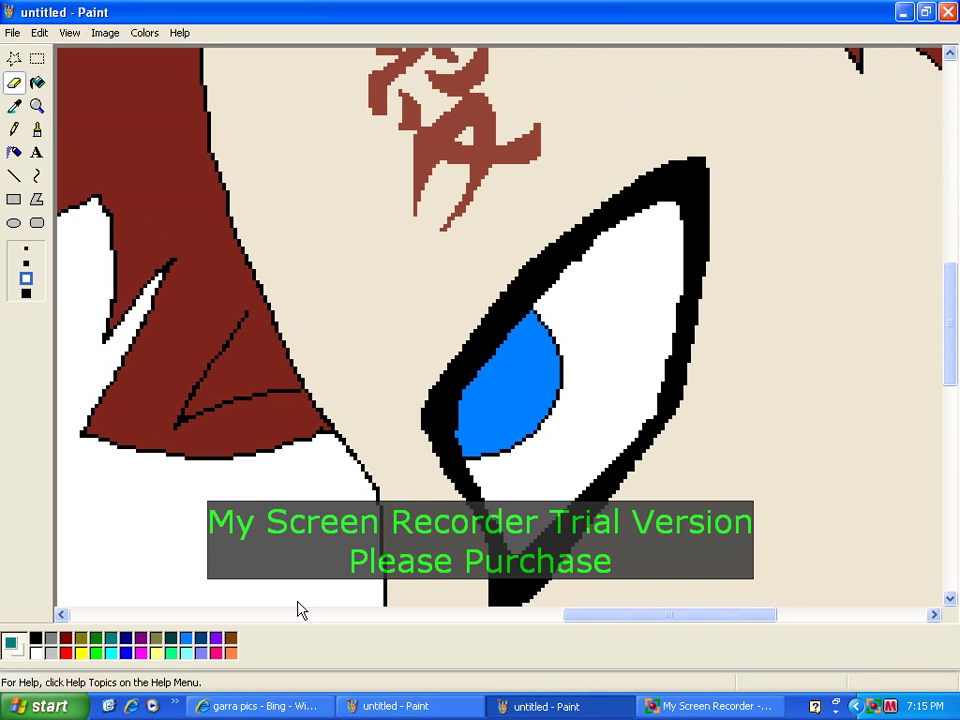
double_click(113, 639)
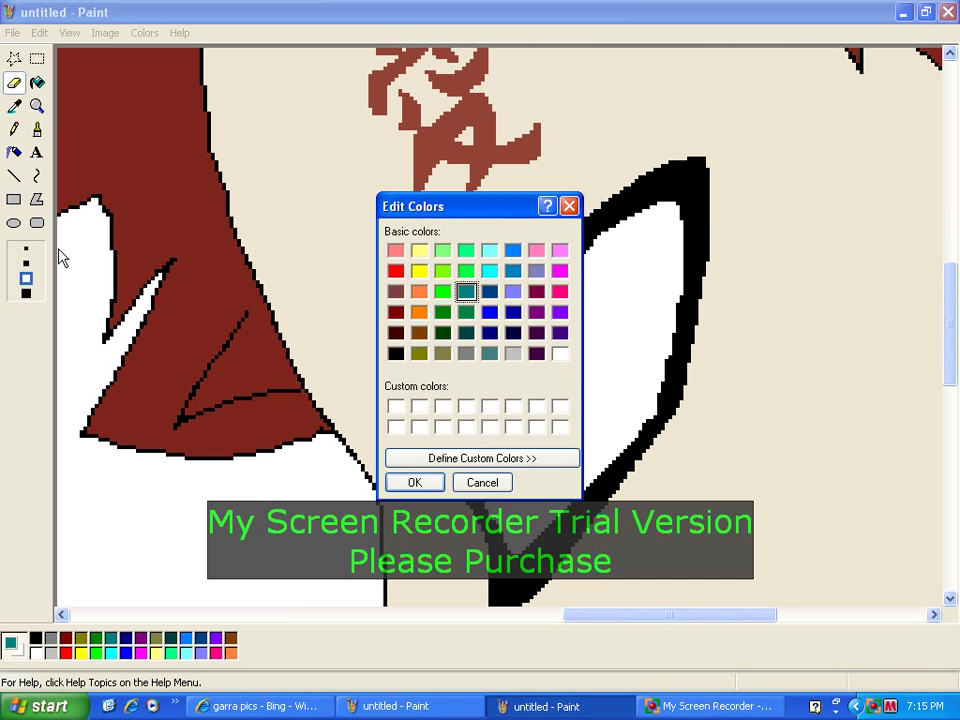
left_click(560, 462)
left_click_drag(776, 362, 777, 337)
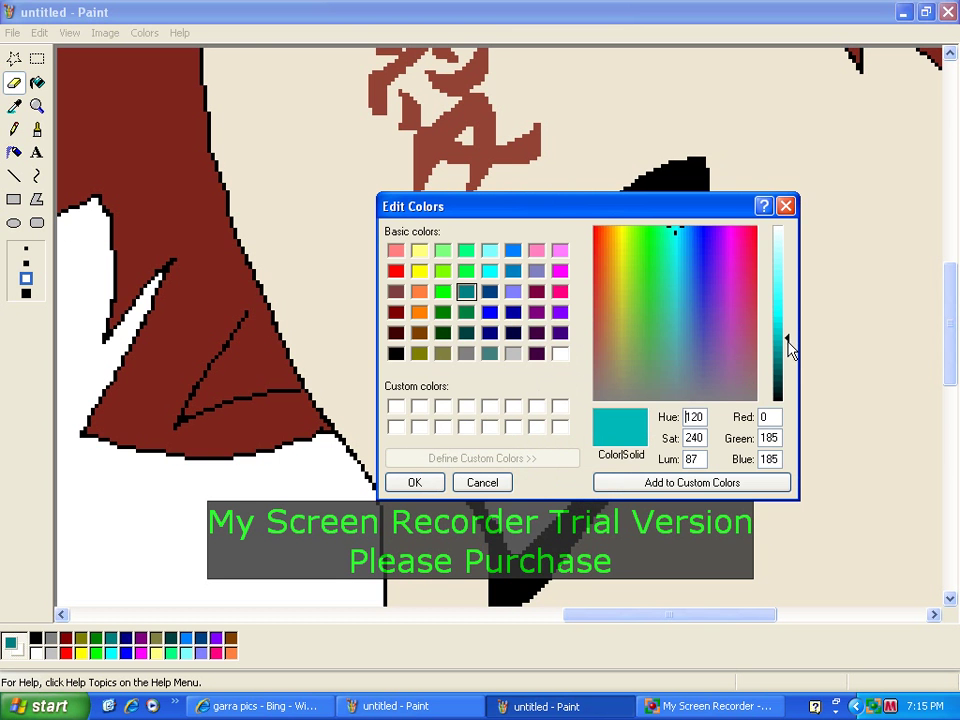
left_click(415, 483)
left_click(38, 84)
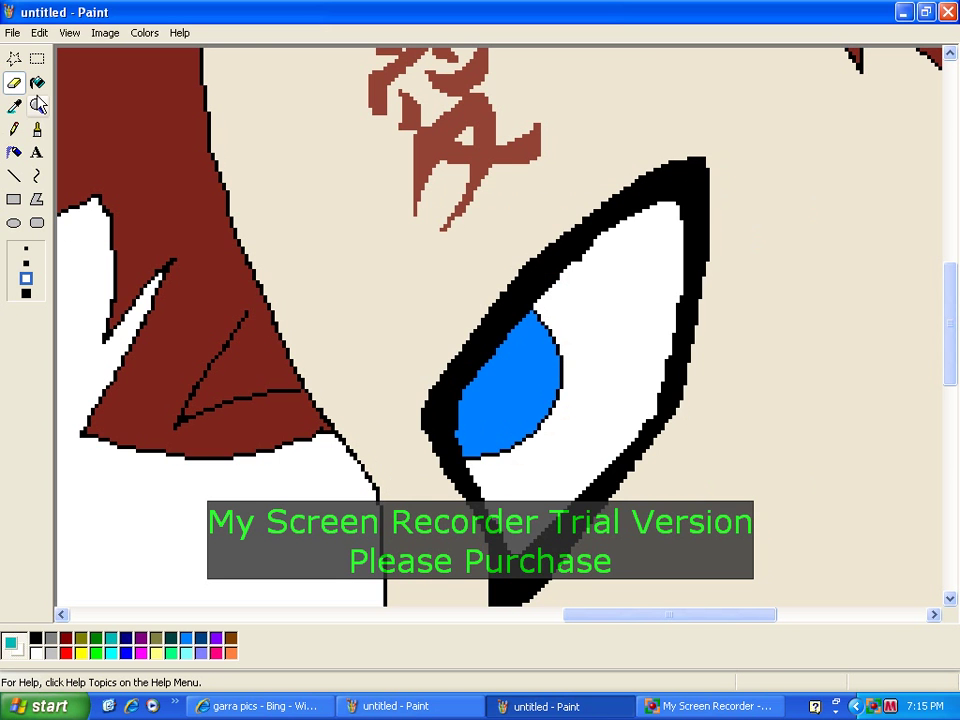
left_click(536, 371)
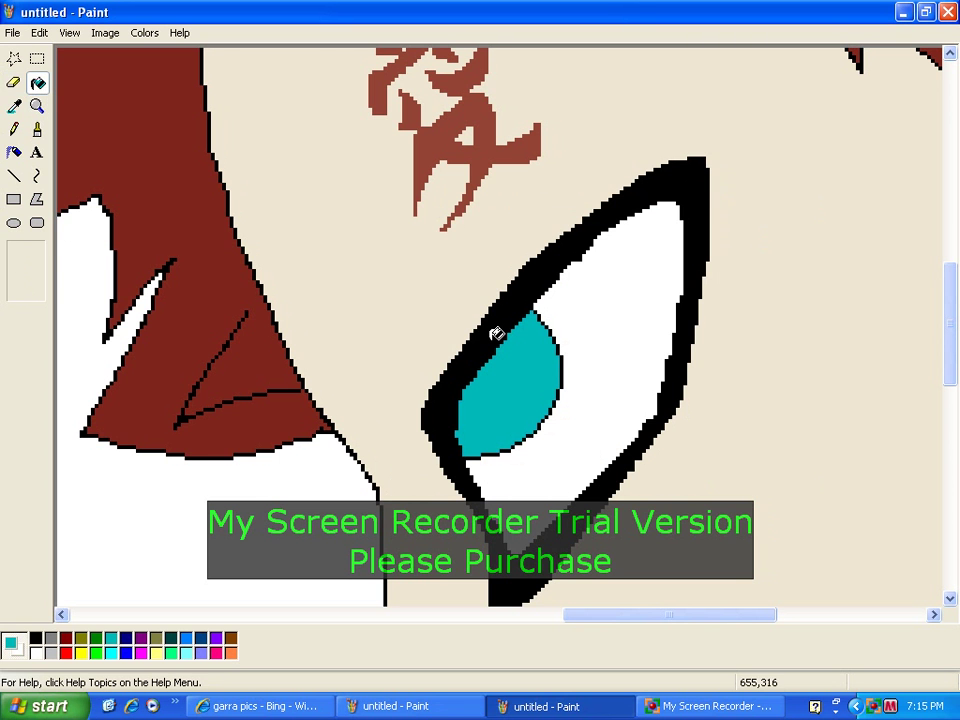
Erase the sampled colour swatches from the white area in front of the face, working at 1x zoom
left_click(37, 106)
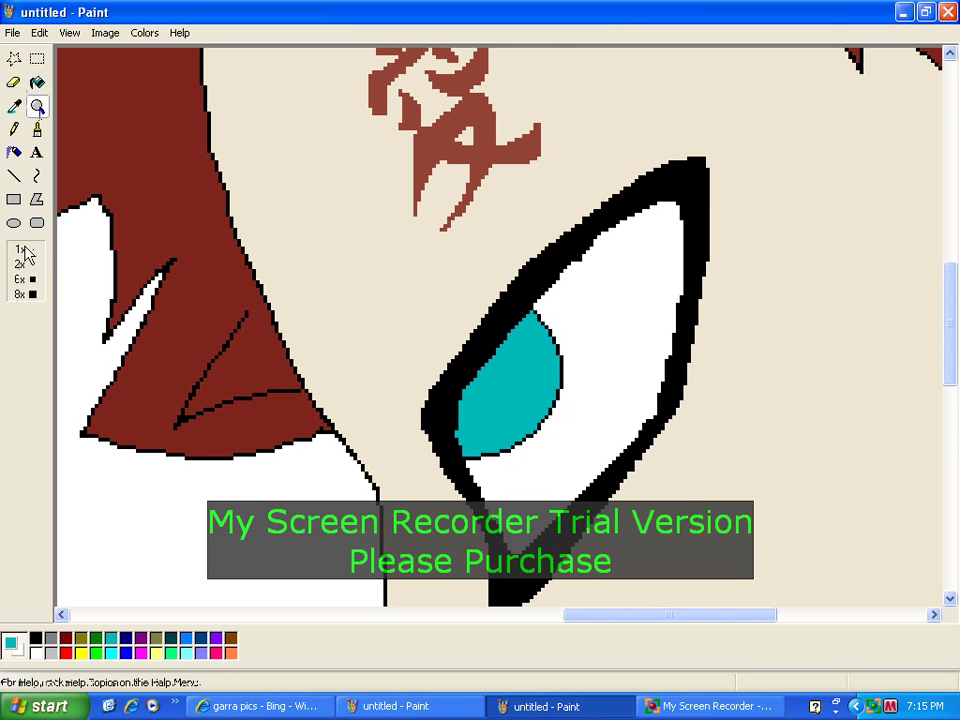
left_click(22, 250)
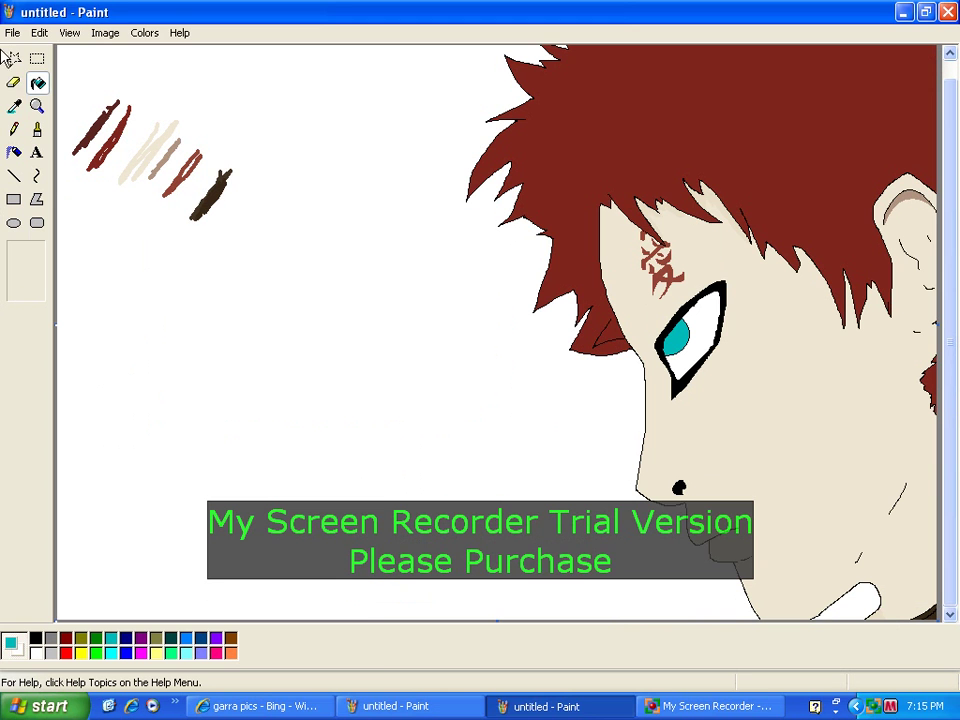
left_click(13, 84)
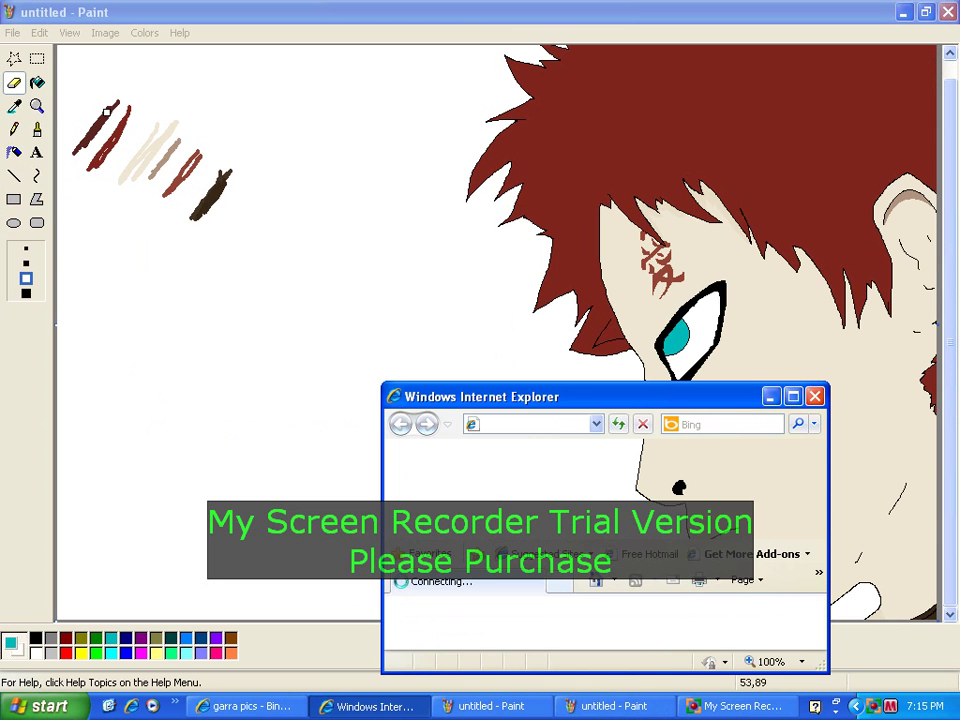
mouse_move(122, 90)
left_mouse_down()
mouse_move(77, 156)
mouse_move(143, 95)
mouse_move(131, 138)
mouse_move(160, 130)
left_mouse_up()
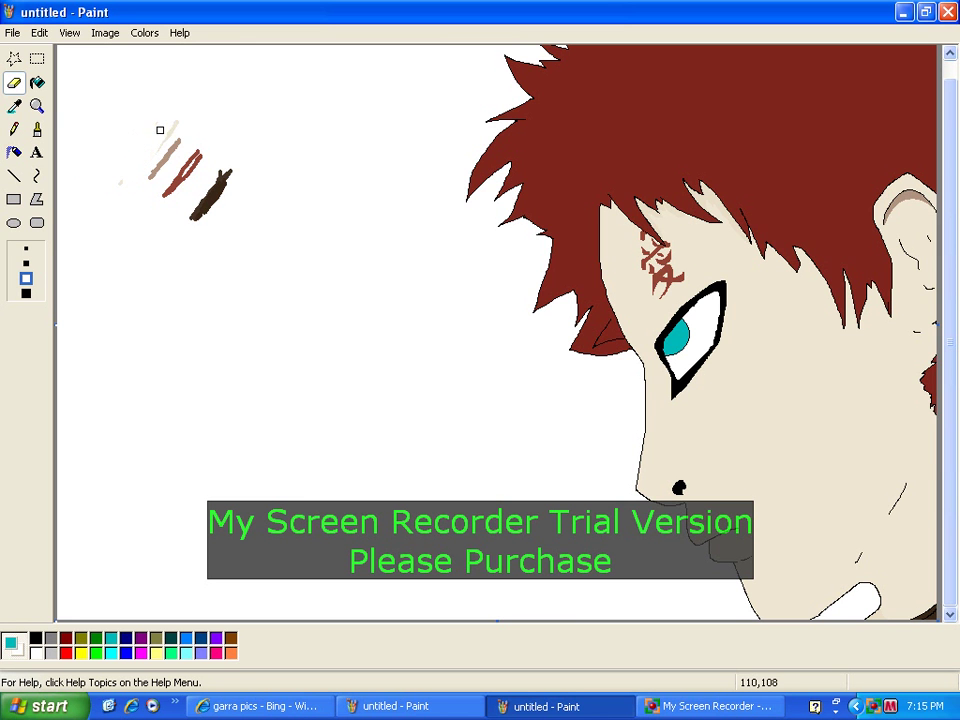
left_click_drag(133, 176, 169, 137)
mouse_move(90, 208)
left_mouse_down()
mouse_move(150, 176)
mouse_move(175, 198)
mouse_move(193, 151)
mouse_move(181, 172)
mouse_move(227, 174)
mouse_move(167, 235)
mouse_move(255, 146)
left_mouse_up()
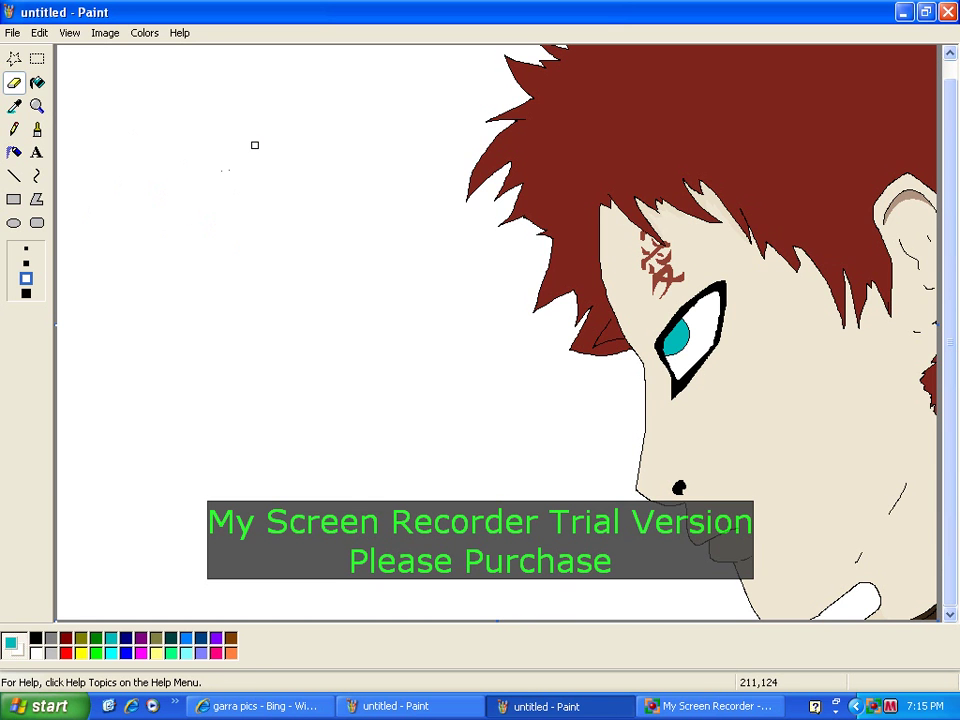
Handwrite "yay" in teal with the Brush on the white area and add a zigzag underline beneath it
left_click(37, 129)
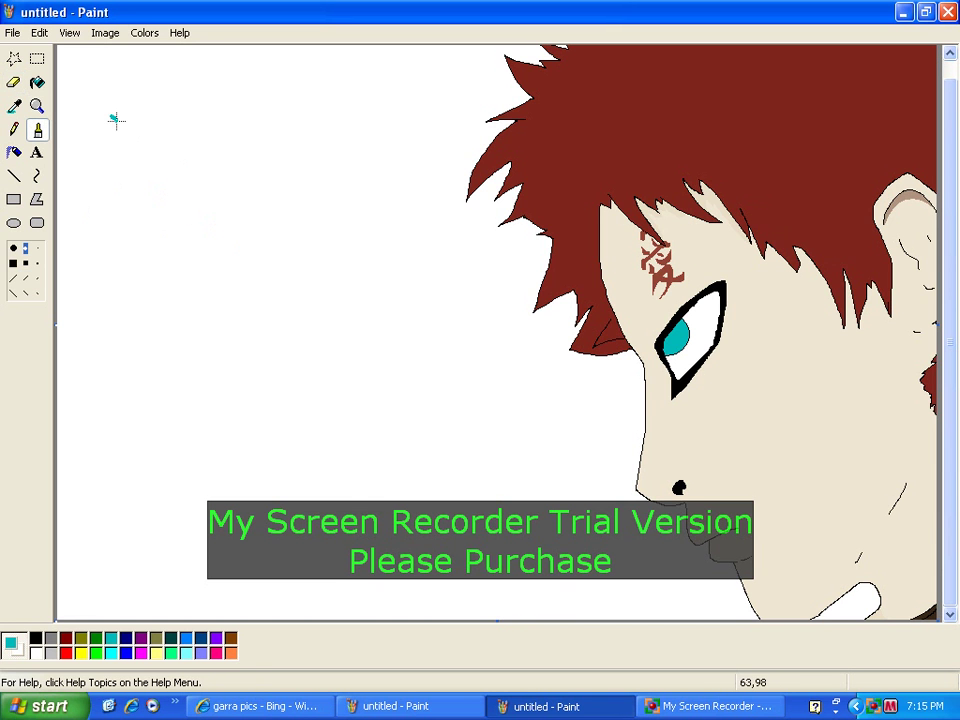
mouse_move(115, 119)
left_mouse_down()
mouse_move(167, 146)
mouse_move(161, 172)
mouse_move(181, 166)
mouse_move(206, 176)
mouse_move(248, 265)
left_mouse_up()
mouse_move(93, 277)
left_mouse_down()
mouse_move(226, 277)
mouse_move(129, 318)
mouse_move(175, 358)
left_mouse_up()
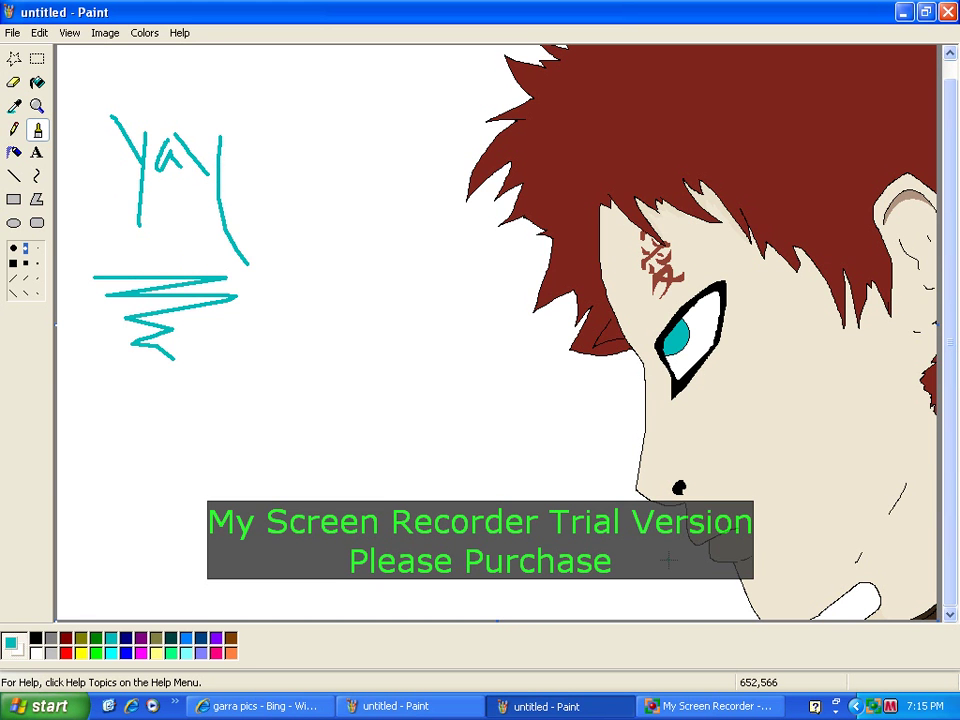
left_click(668, 706)
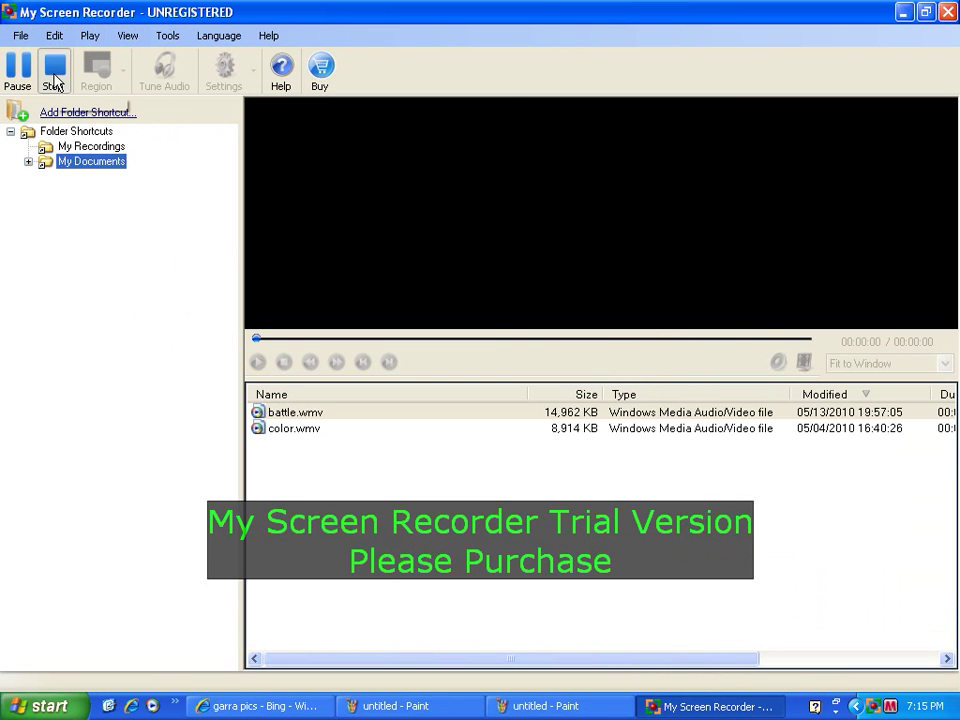
left_click(55, 72)
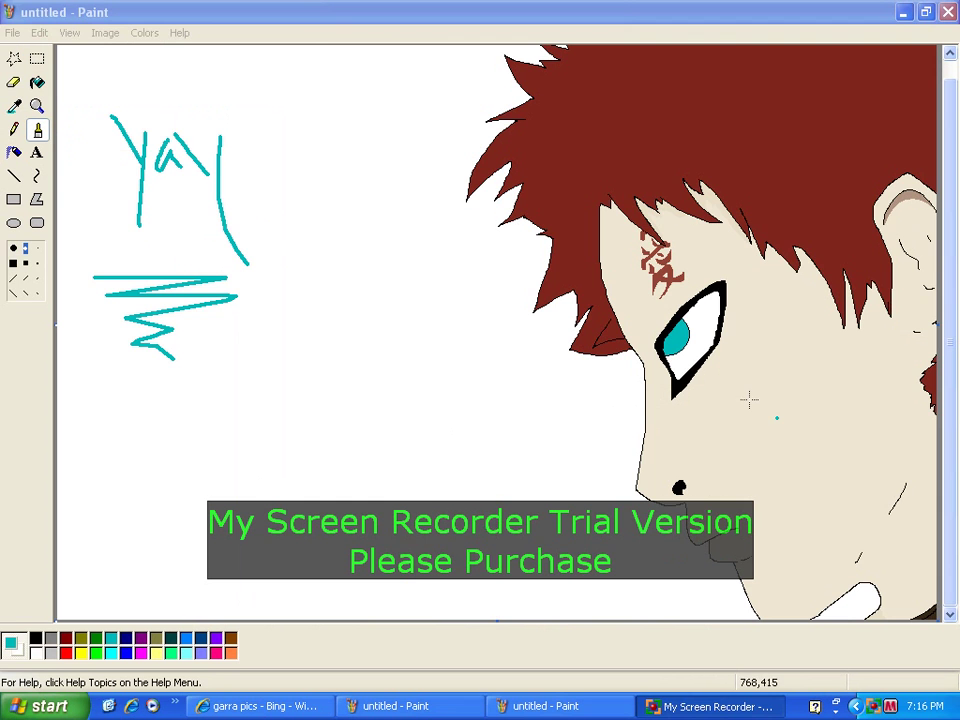
Add a small white highlight dot to the upper part of the teal iris with the Brush
left_click(35, 107)
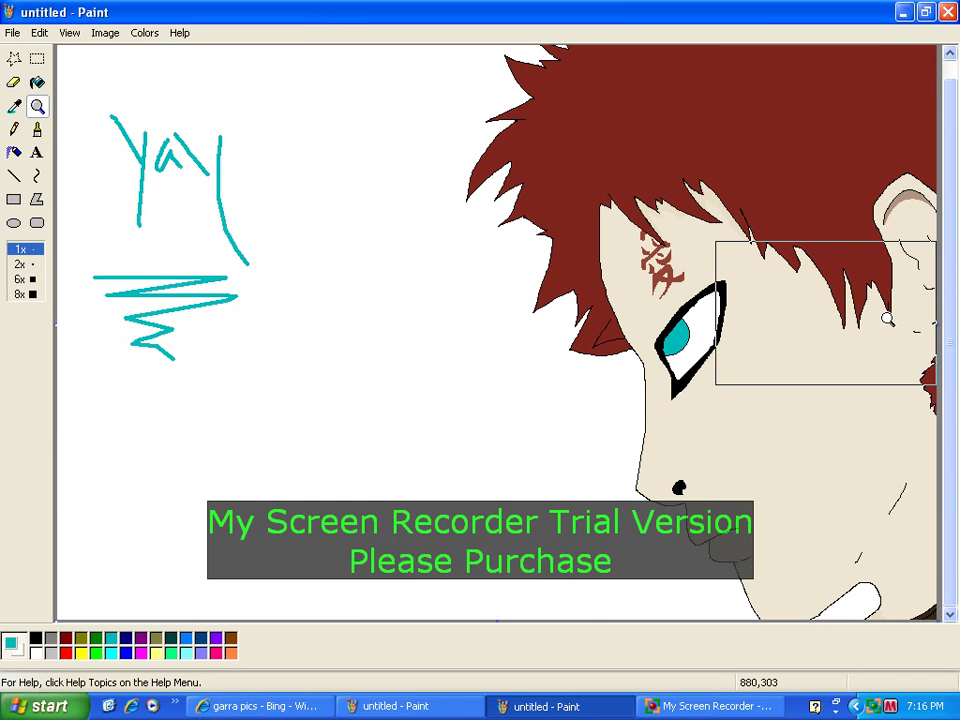
left_click(705, 331)
right_click(405, 344)
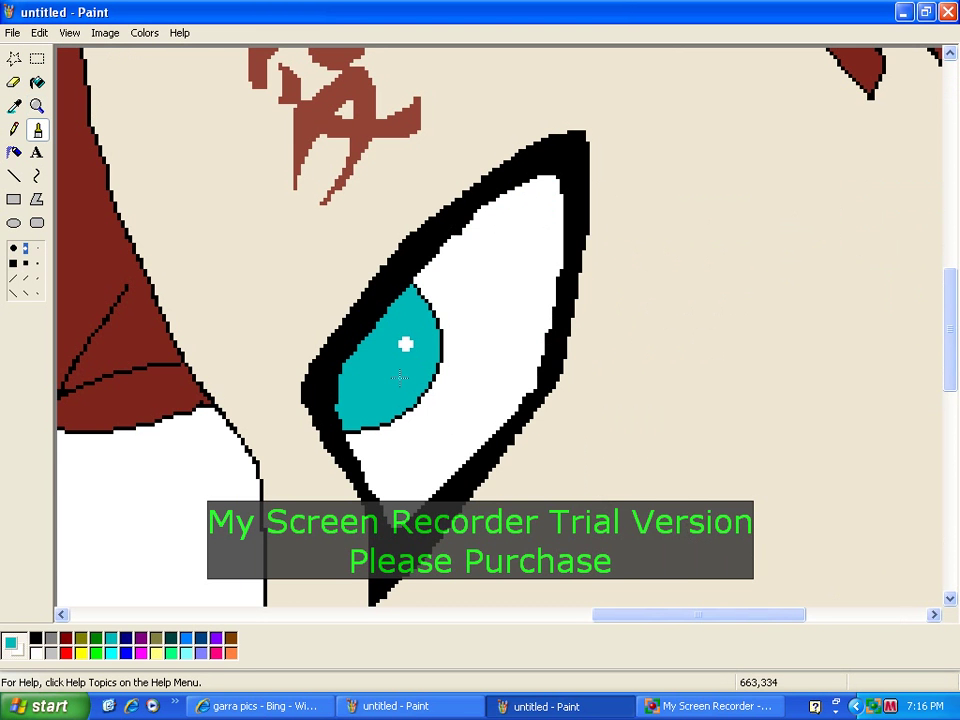
key("alt+Tab")
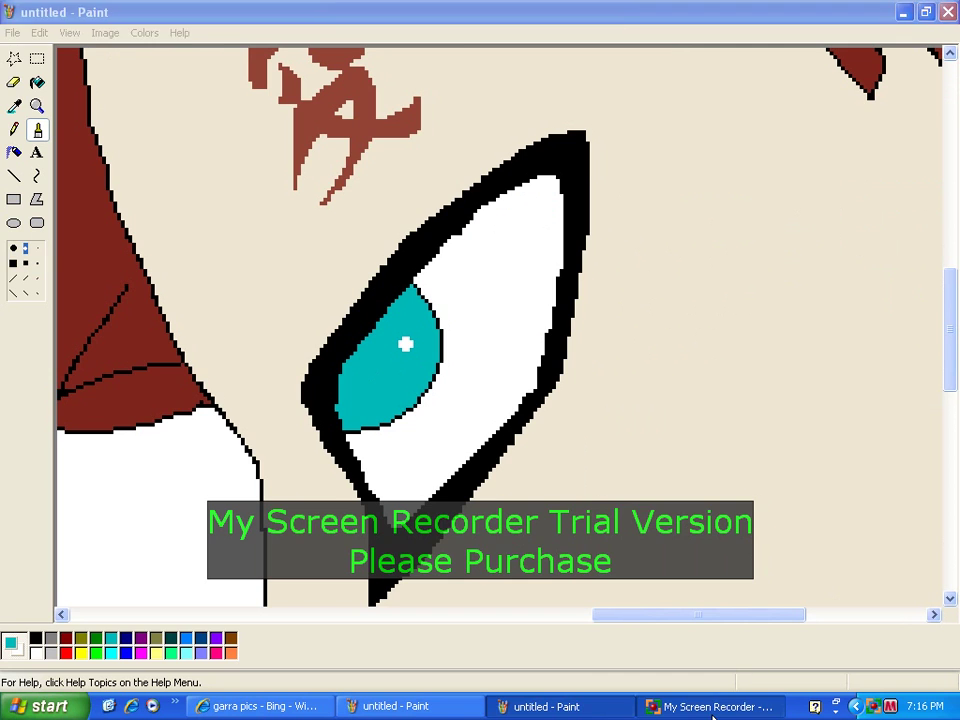